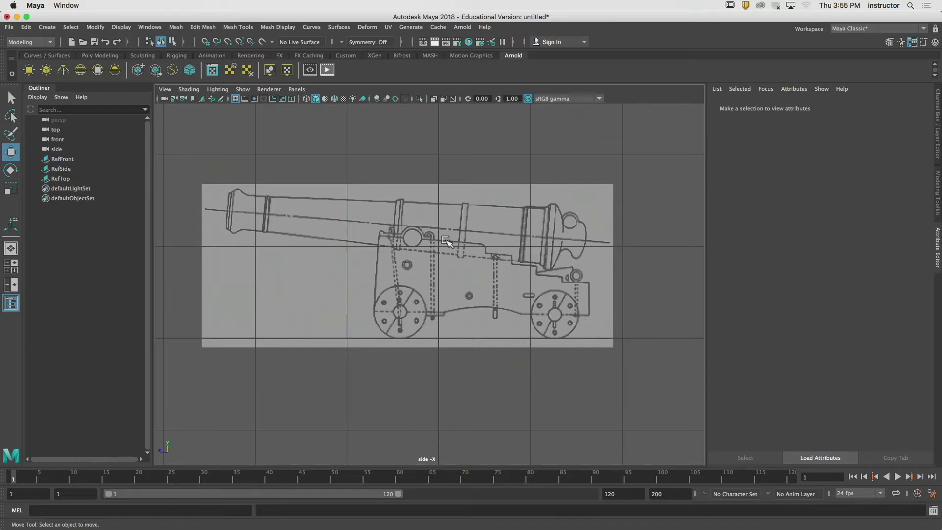
Open the front, side and top PNG images from the cannon_reference_images desktop folder and arrange them side by side for viewing.
mouse_move(265, 524)
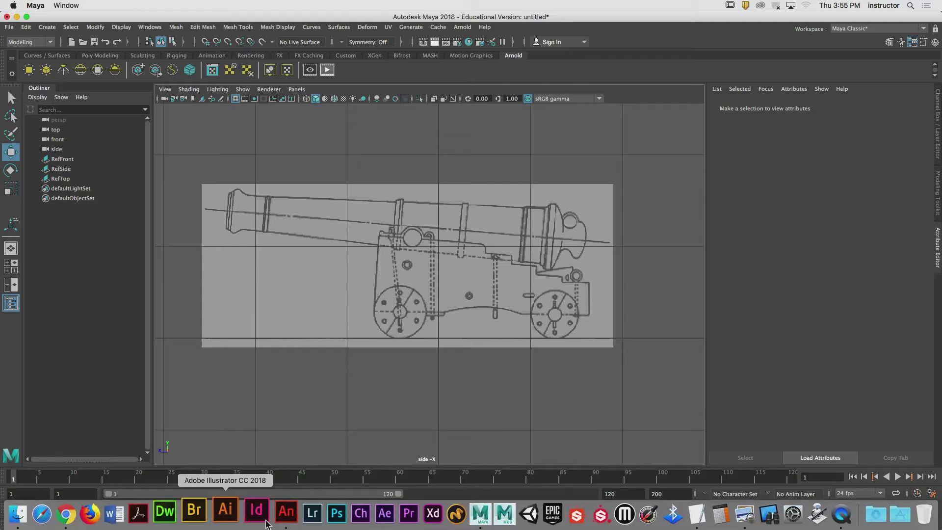
click(18, 514)
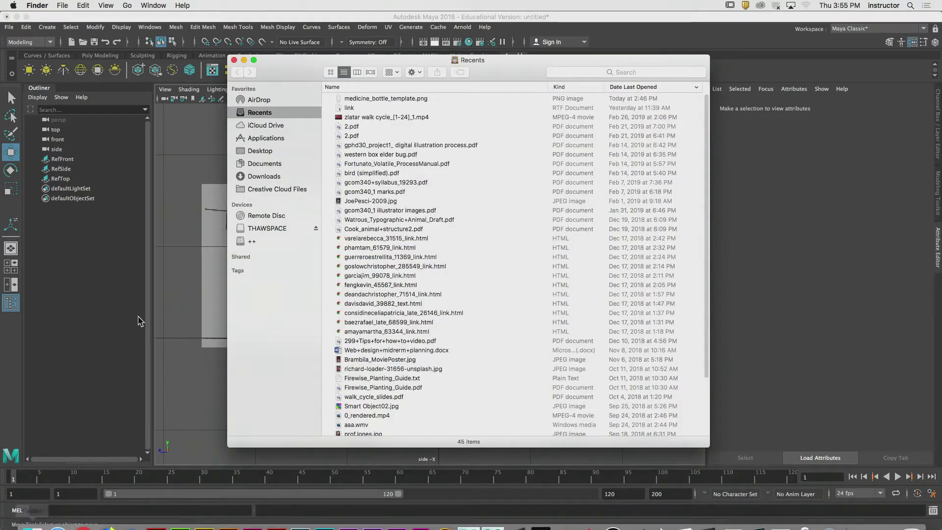
click(277, 153)
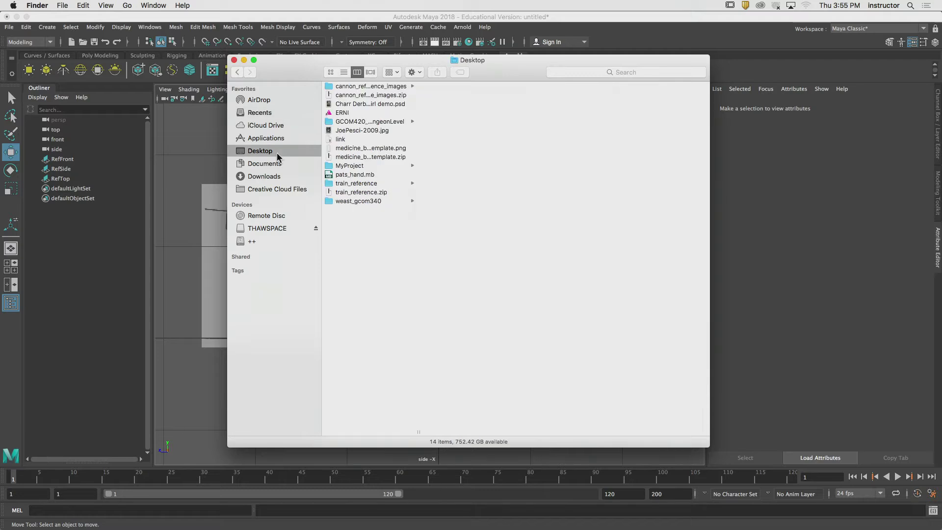
click(381, 87)
double_click(473, 88)
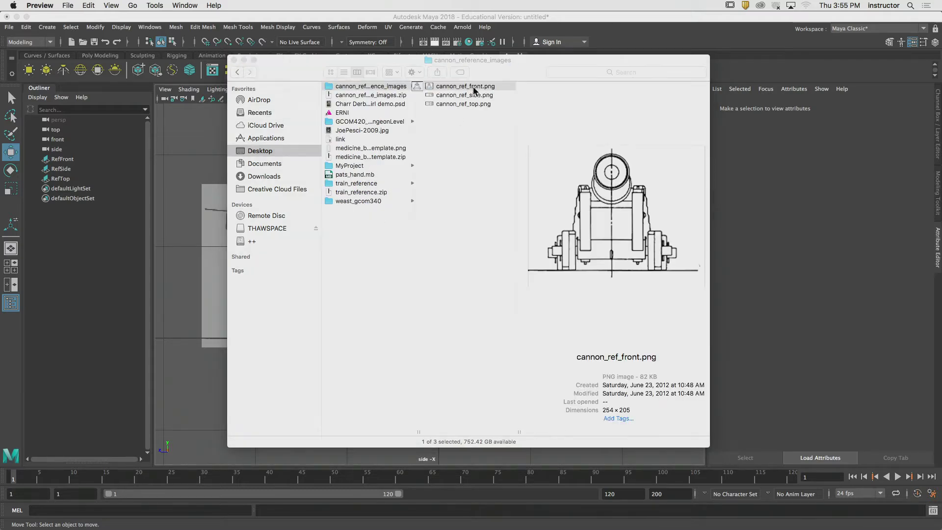
double_click(443, 95)
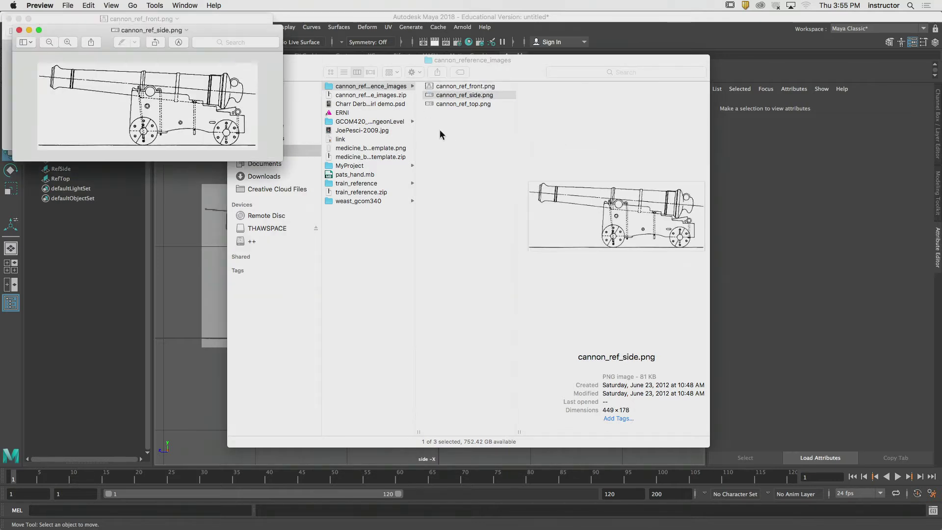
drag(196, 28, 461, 16)
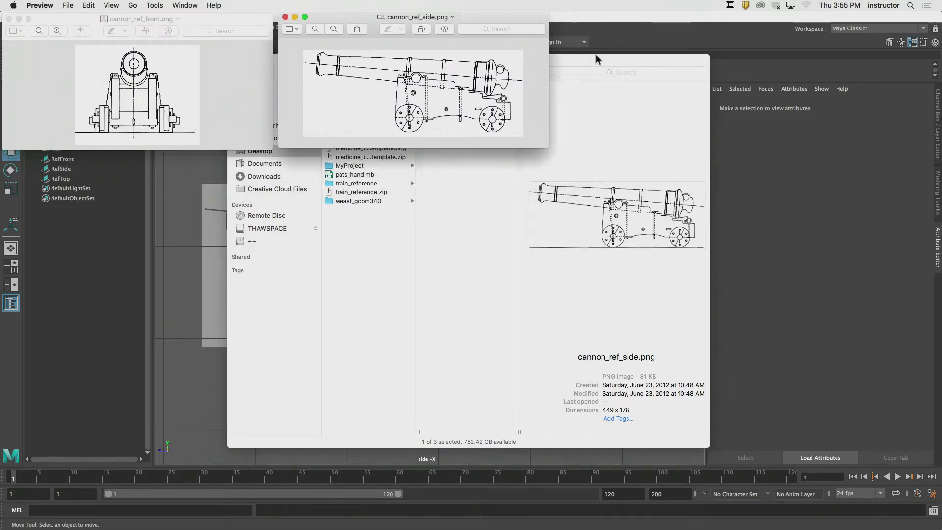
click(596, 60)
double_click(448, 105)
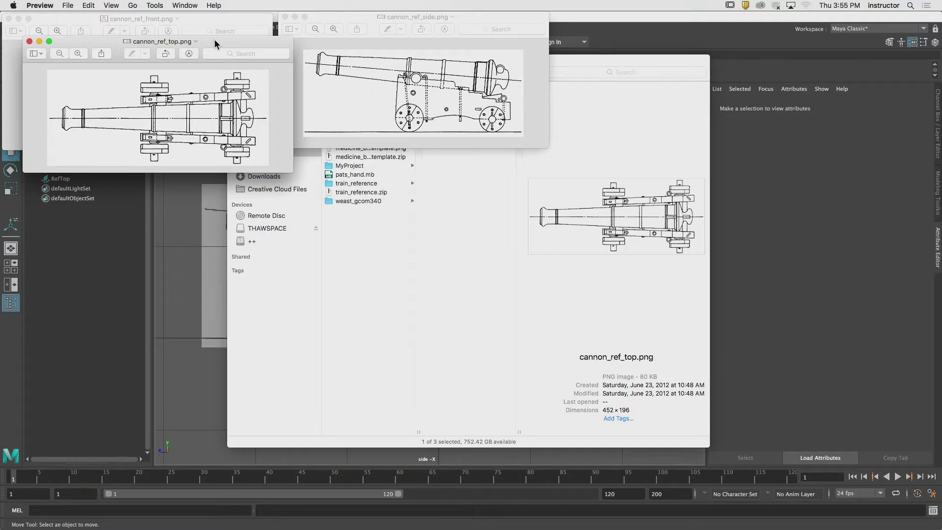
drag(215, 44, 198, 158)
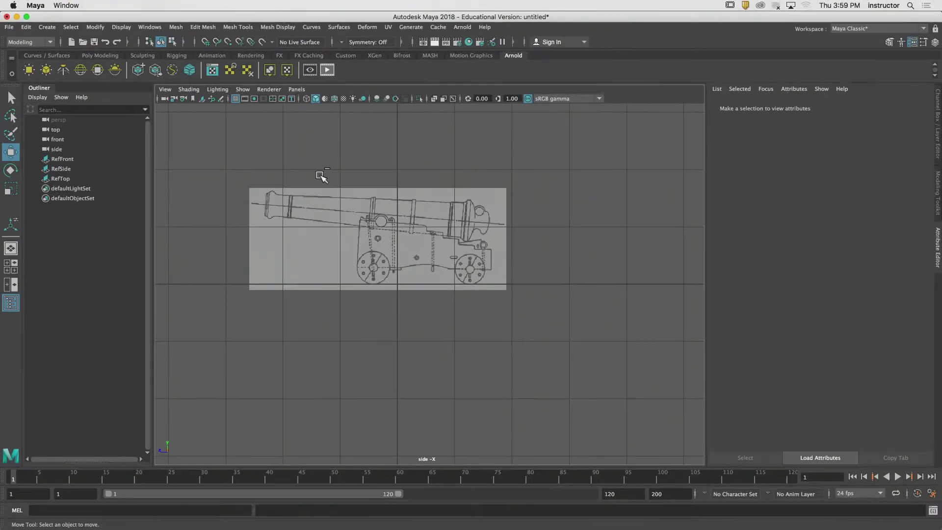
Examine the cannon's reference drawings in the orthographic views, comparing the side and front views of the carriage.
alt+middle_drag(356, 201, 488, 182)
alt+right_drag(488, 182, 677, 222)
alt+middle_drag(518, 206, 509, 228)
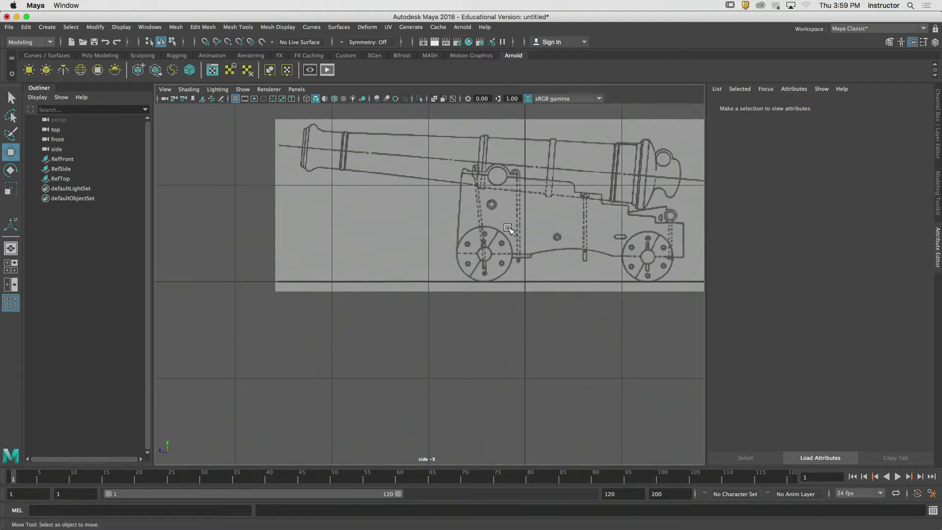
alt+middle_drag(533, 205, 439, 249)
key(space)
drag(447, 244, 411, 238)
key(space)
alt+middle_drag(437, 264, 471, 194)
alt+right_drag(415, 213, 519, 199)
alt+middle_drag(519, 199, 489, 264)
key(space)
drag(422, 261, 450, 294)
key(space)
alt+middle_drag(458, 316, 412, 269)
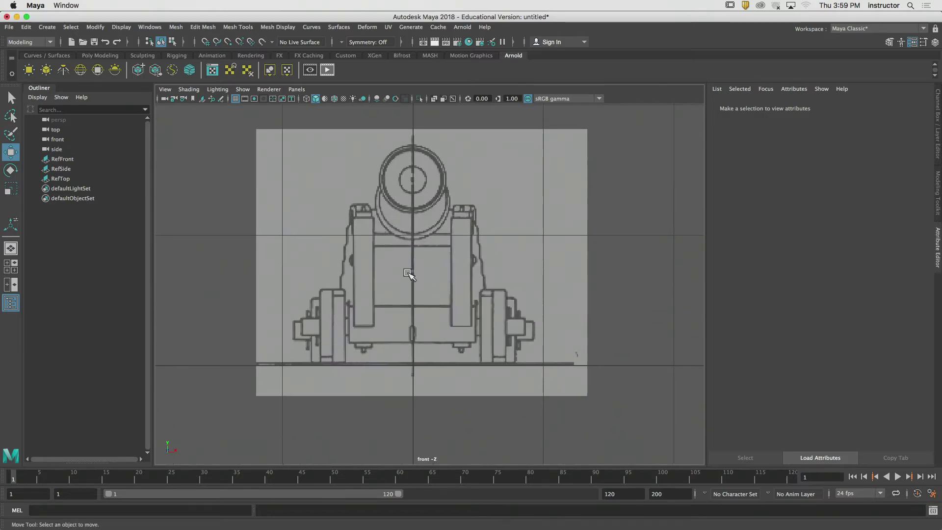
Create a polygon cube and, in the side view, slide it along Z toward the carriage's rear wheel.
key(space)
drag(409, 273, 459, 271)
alt+right_drag(459, 270, 702, 285)
alt+middle_drag(702, 286, 491, 261)
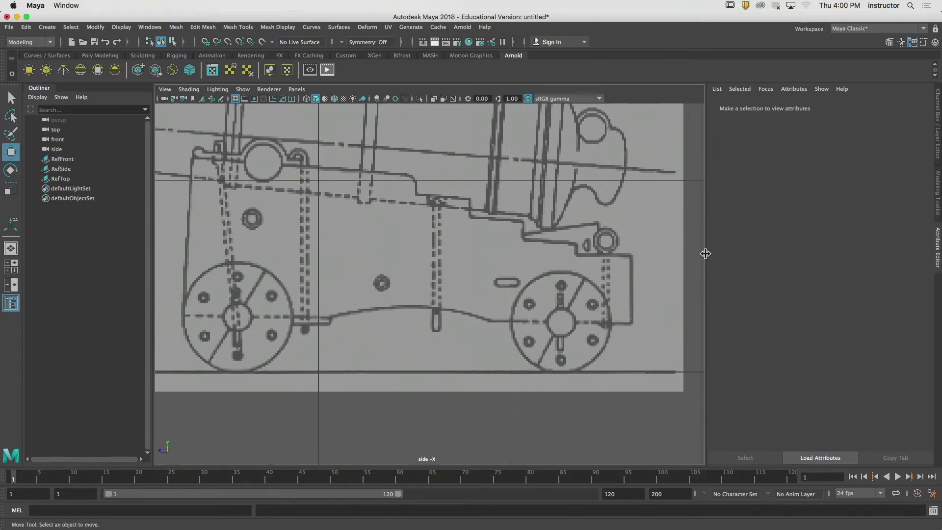
mouse_move(608, 262)
alt+middle_down()
mouse_move(653, 270)
mouse_move(600, 274)
alt+middle_up()
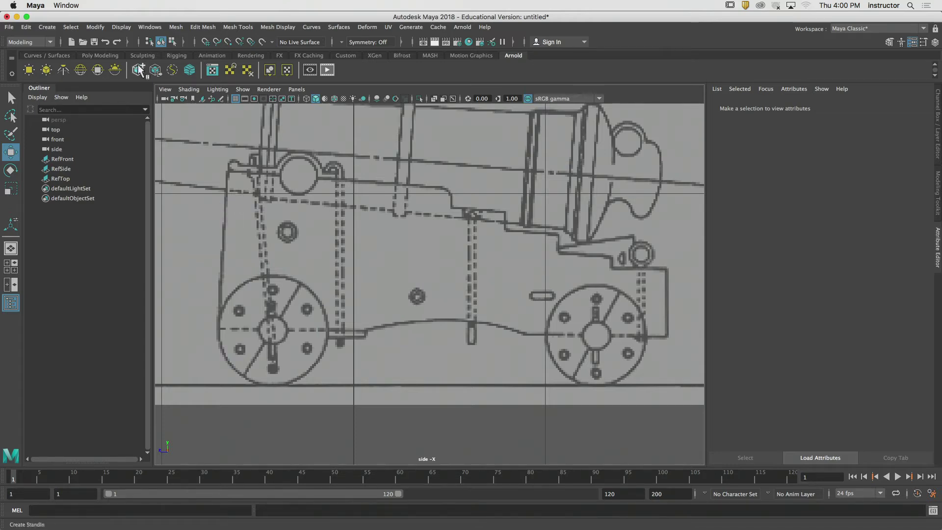
click(106, 56)
click(46, 69)
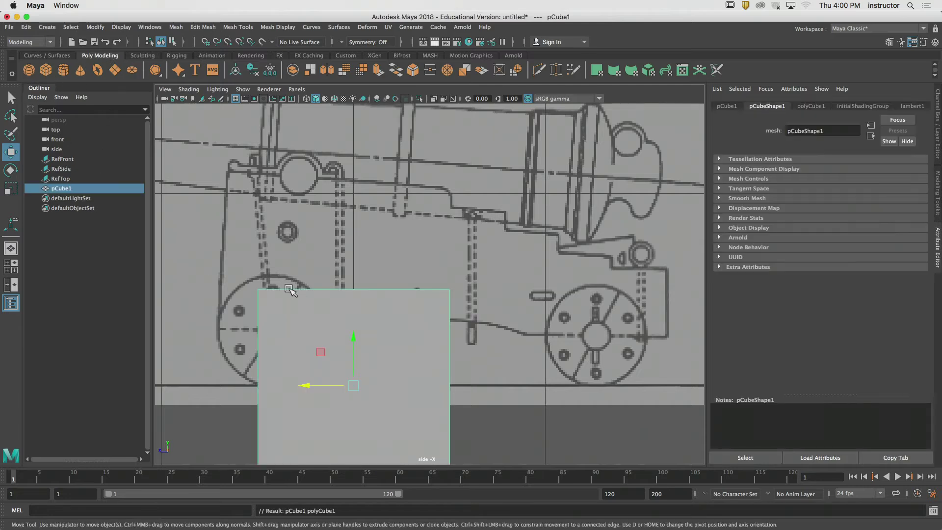
alt+middle_drag(353, 325, 361, 290)
drag(323, 352, 440, 352)
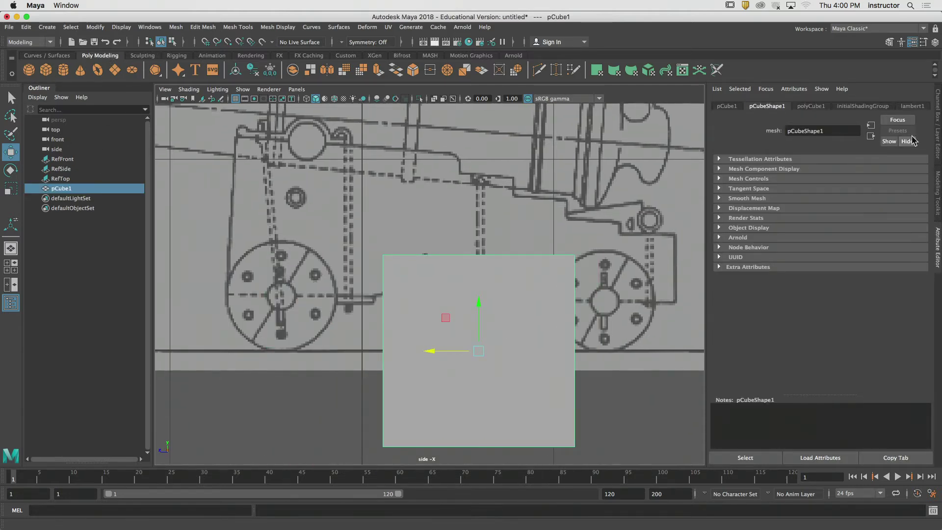
Select all of the cube's faces, flatten them vertically and move them over the carriage's rear end at Y 0.39, Z -1.14.
click(937, 195)
click(862, 122)
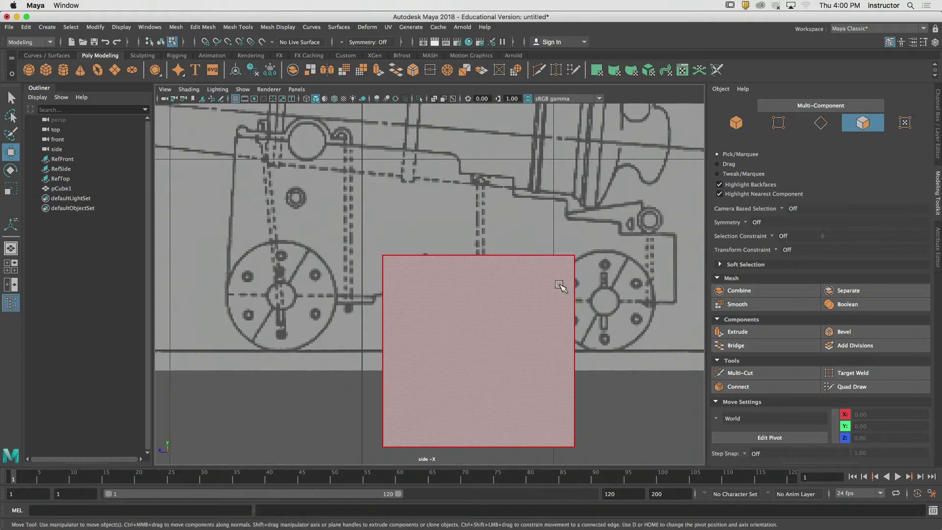
click(561, 286)
key(r)
drag(479, 307, 546, 285)
key(w)
alt+middle_drag(579, 286, 461, 264)
alt+right_drag(461, 265, 520, 243)
alt+middle_drag(520, 242, 514, 269)
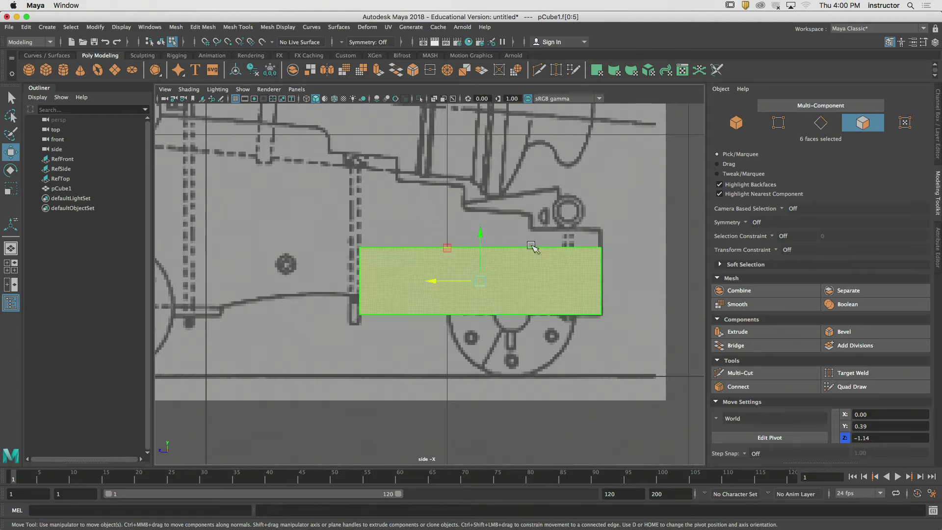
Turn on X-ray display and raise the box's top face to the carriage's rear upper edge at Y 0.61.
click(434, 99)
drag(317, 210, 631, 258)
ctrl+drag(272, 276, 665, 350)
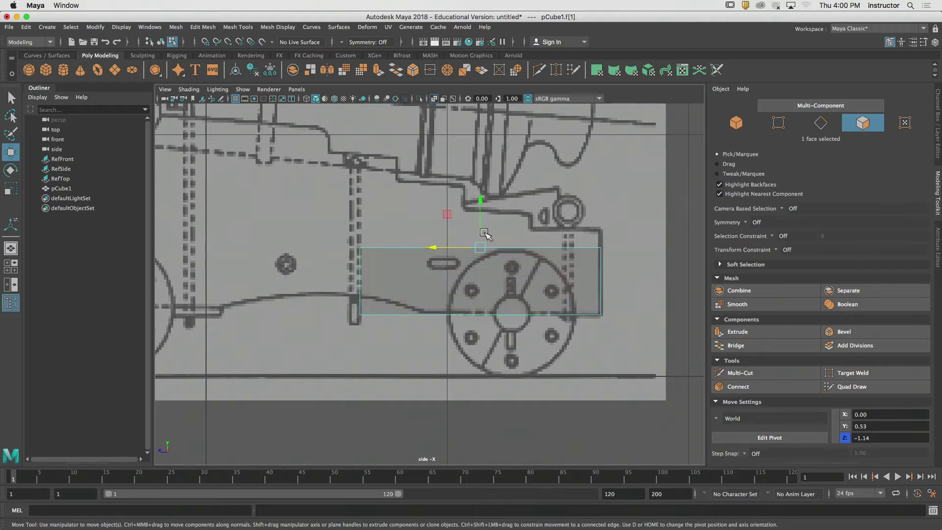
drag(480, 234, 480, 214)
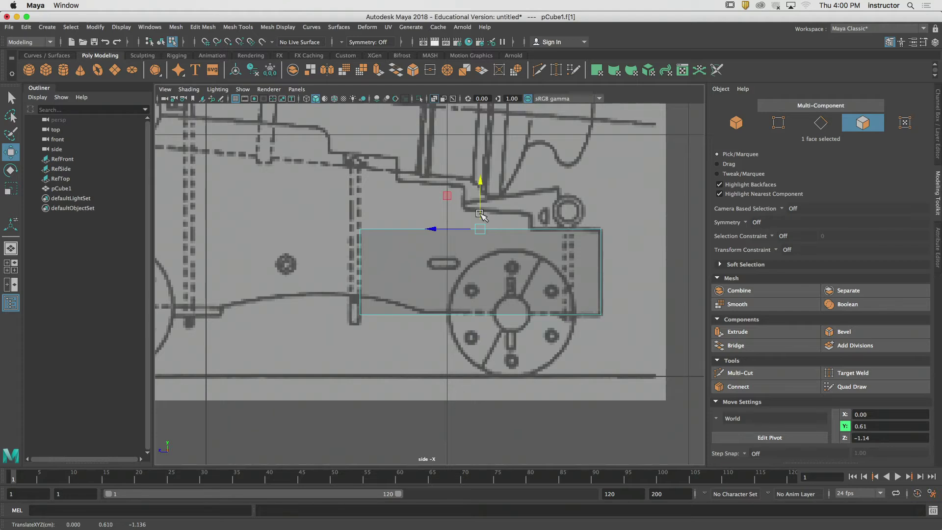
alt+middle_drag(490, 239, 653, 300)
alt+middle_drag(564, 251, 456, 222)
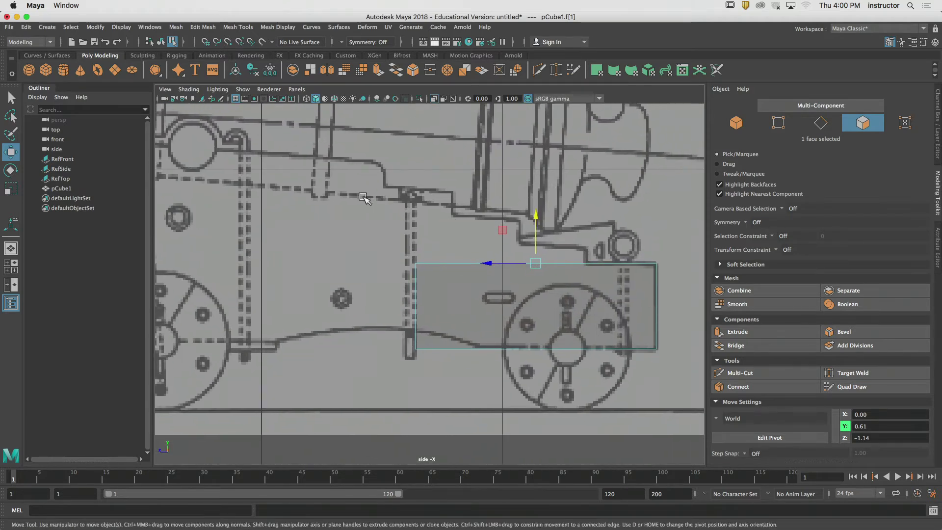
alt+middle_drag(404, 192, 418, 180)
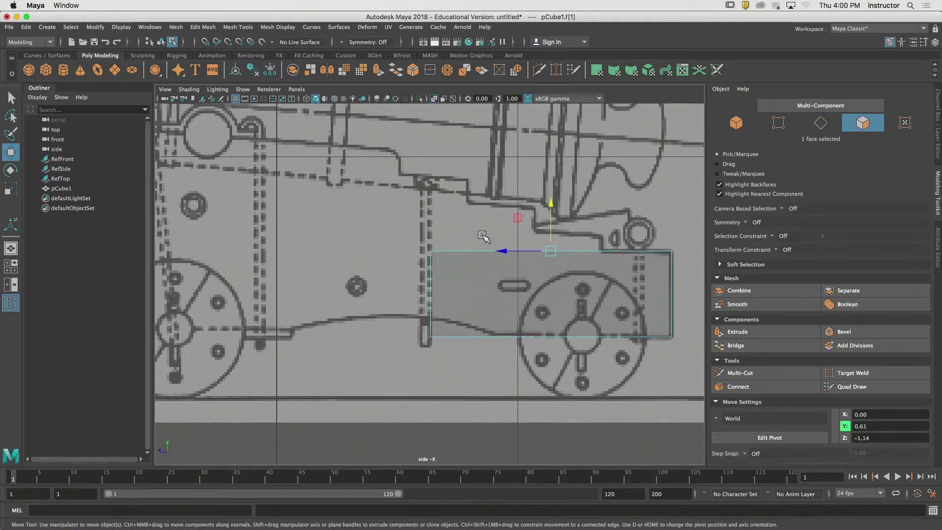
Select only the box's bottom face and align it with the carriage's lower edge at Y 0.25.
drag(406, 328, 689, 378)
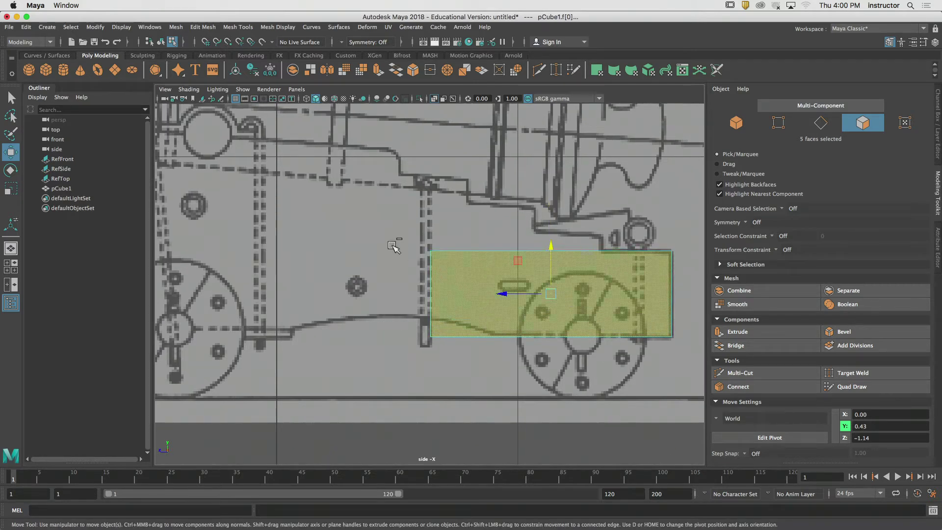
drag(384, 239, 734, 277)
mouse_move(550, 289)
mouse_down()
mouse_move(549, 323)
mouse_move(556, 288)
mouse_up()
Extend the box's front end face to the carriage's front edge at Z 0.71 and deselect it.
alt+middle_drag(411, 241, 511, 228)
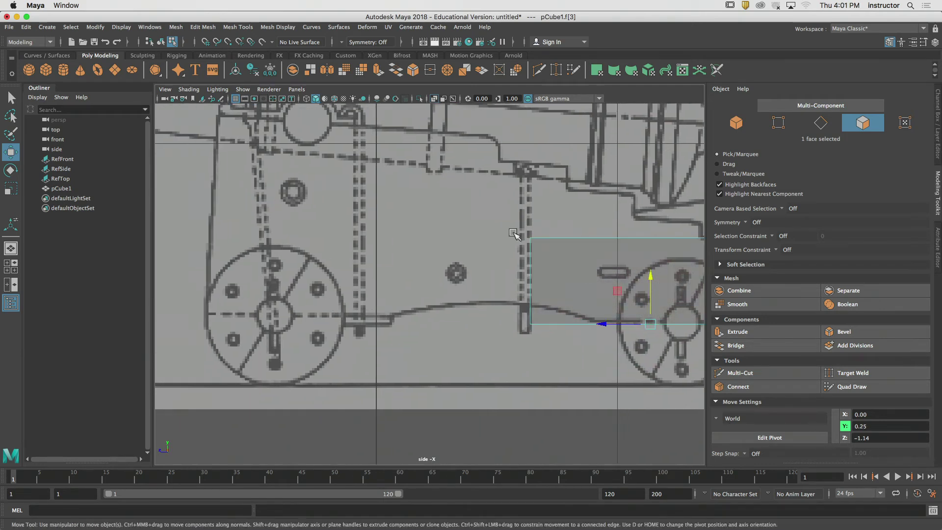
drag(511, 227, 563, 380)
drag(530, 233, 599, 384)
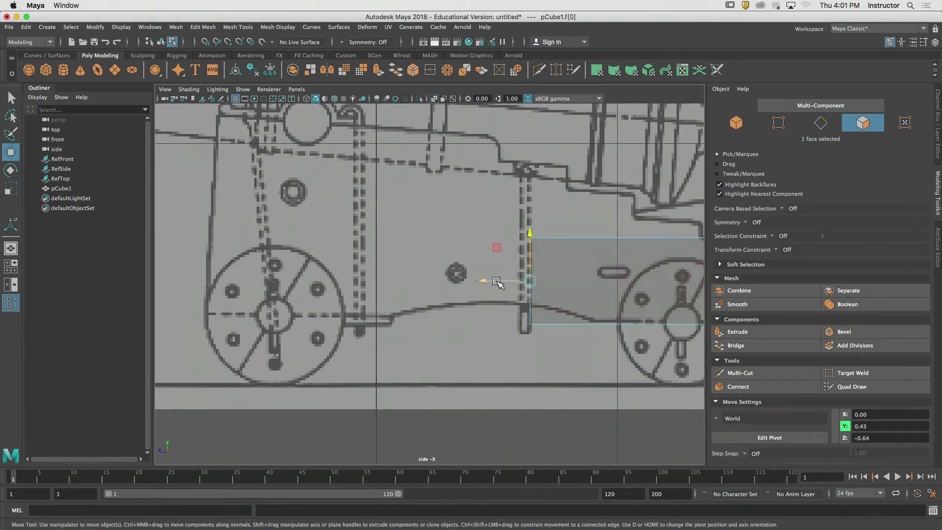
drag(501, 281, 172, 284)
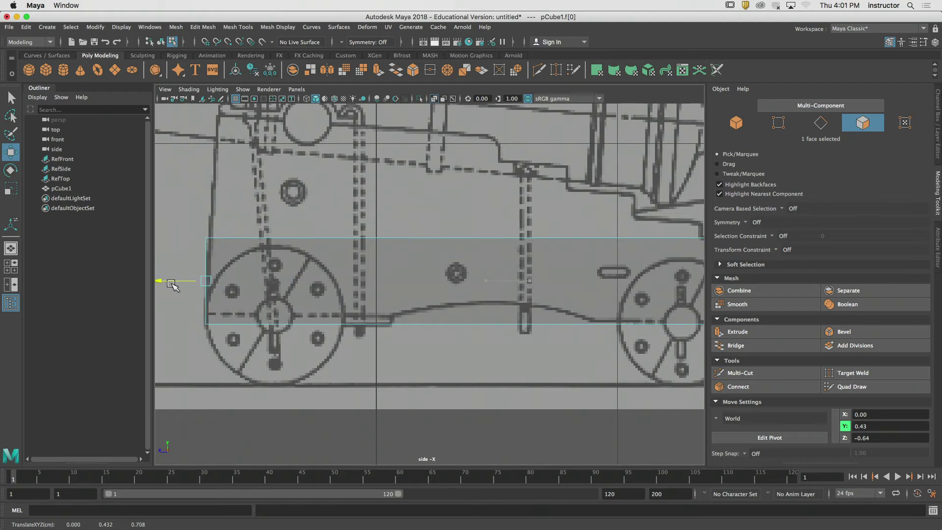
alt+middle_drag(238, 315, 289, 347)
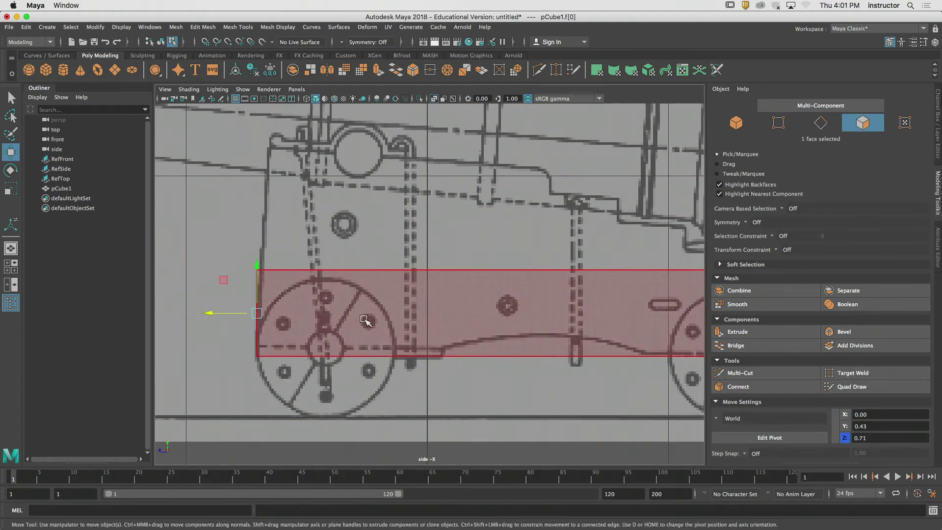
key(q)
click(226, 267)
alt+middle_drag(363, 284, 339, 293)
In the front view, narrow all the box's faces to the side plank's thickness and move them onto the right-hand plank at X 0.37.
scroll(378, 310, down, 6)
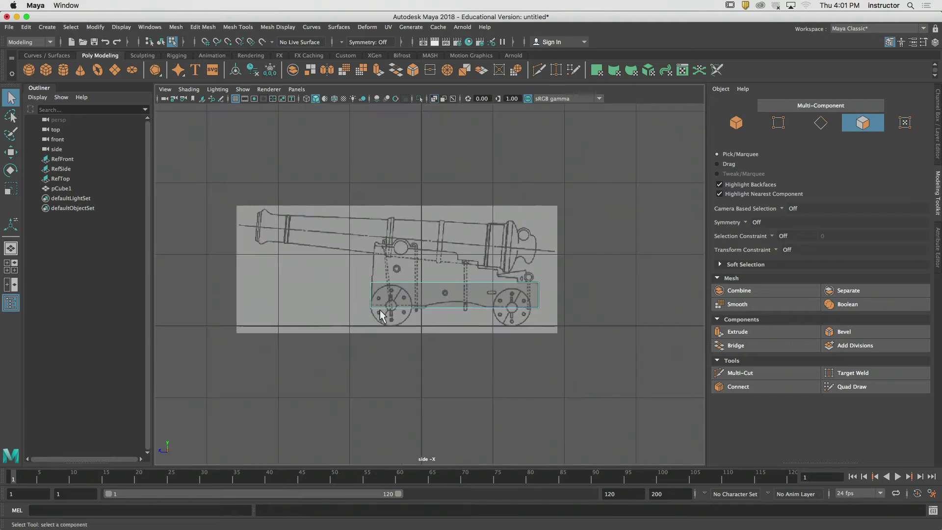
alt+middle_drag(407, 293, 409, 283)
key(space)
drag(418, 280, 392, 322)
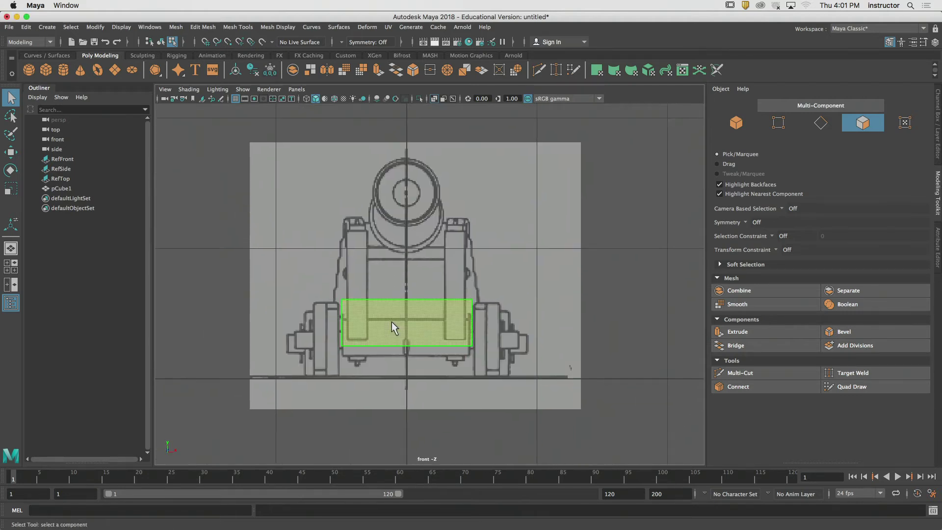
key(r)
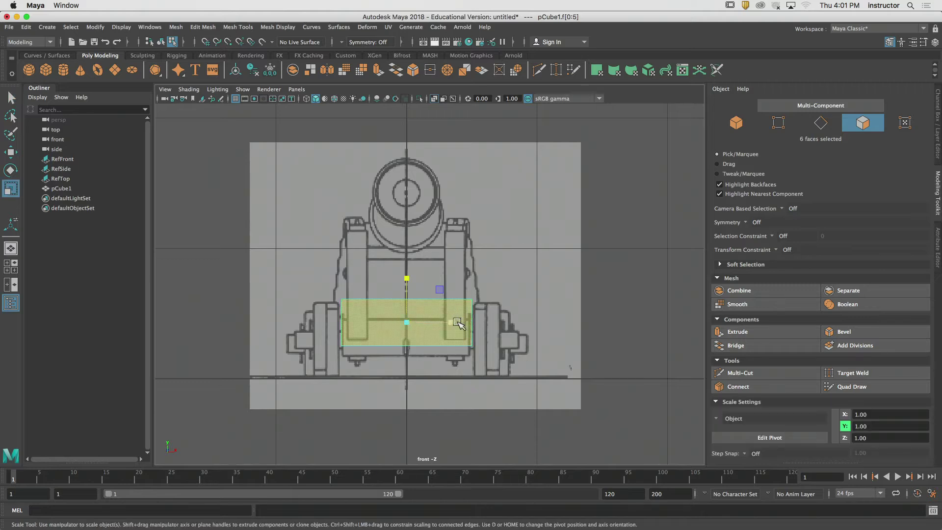
drag(450, 322, 488, 324)
key(w)
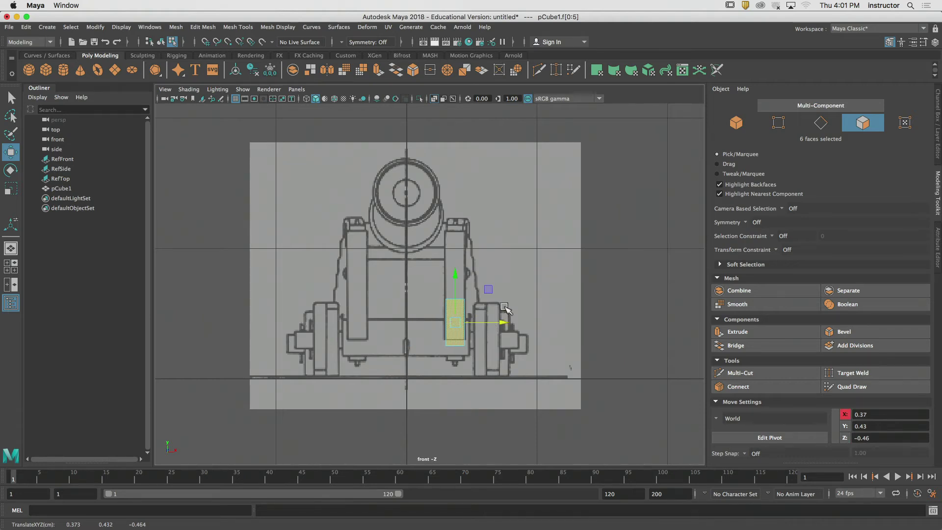
alt+middle_drag(450, 299, 427, 278)
scroll(428, 281, up, 5)
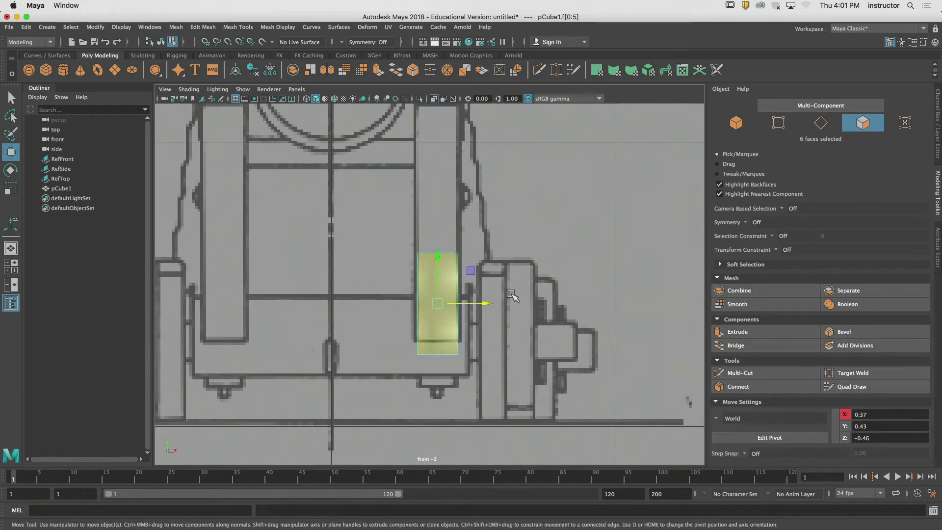
scroll(467, 278, down, 2)
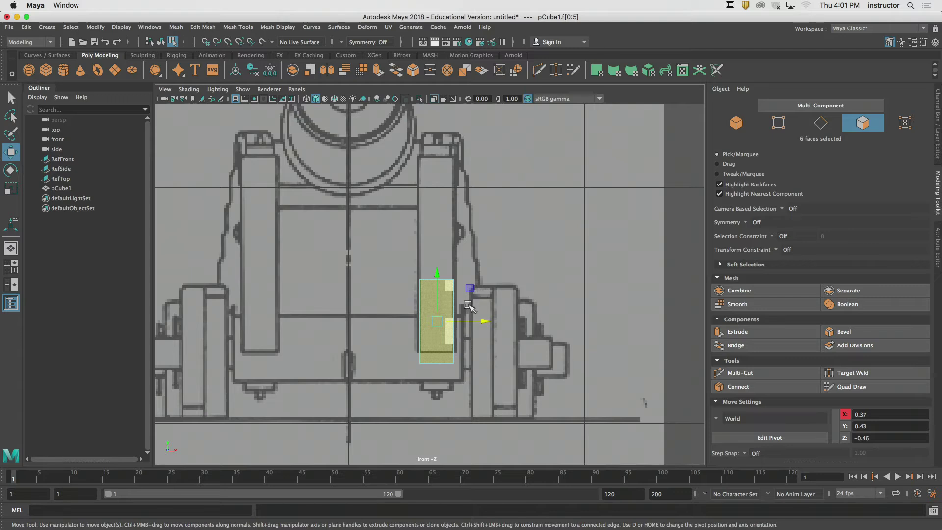
scroll(447, 265, down, 5)
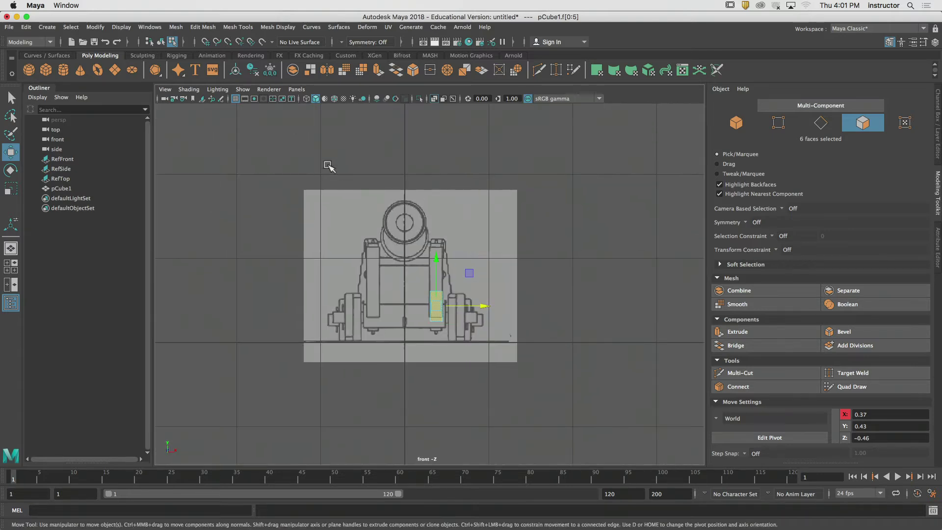
Return to object selection and lower the RefFront image plane to Y 0.75 to line up with the box.
click(735, 123)
drag(525, 150, 569, 230)
drag(514, 164, 584, 256)
scroll(410, 300, up, 1)
scroll(411, 299, up, 3)
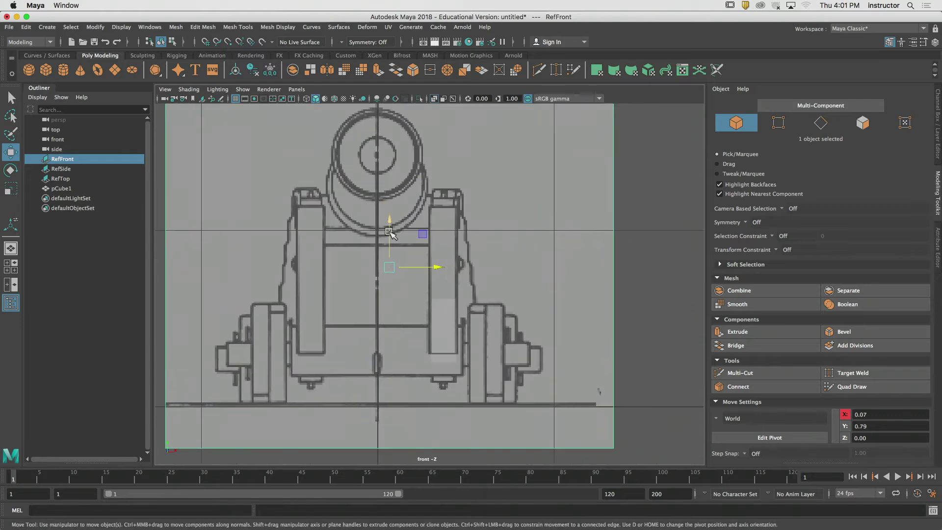
drag(389, 231, 475, 262)
Inspect the box against the carriage drawing in the side view.
key(space)
alt+middle_drag(445, 270, 484, 248)
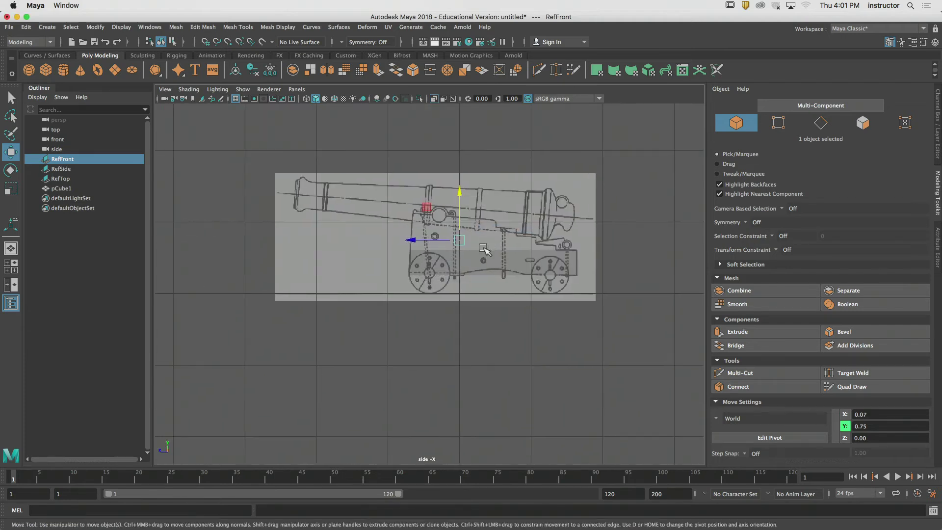
alt+right_drag(484, 248, 739, 313)
alt+middle_drag(554, 274, 157, 270)
alt+middle_drag(389, 265, 549, 302)
alt+right_drag(549, 301, 499, 300)
alt+middle_drag(491, 295, 451, 279)
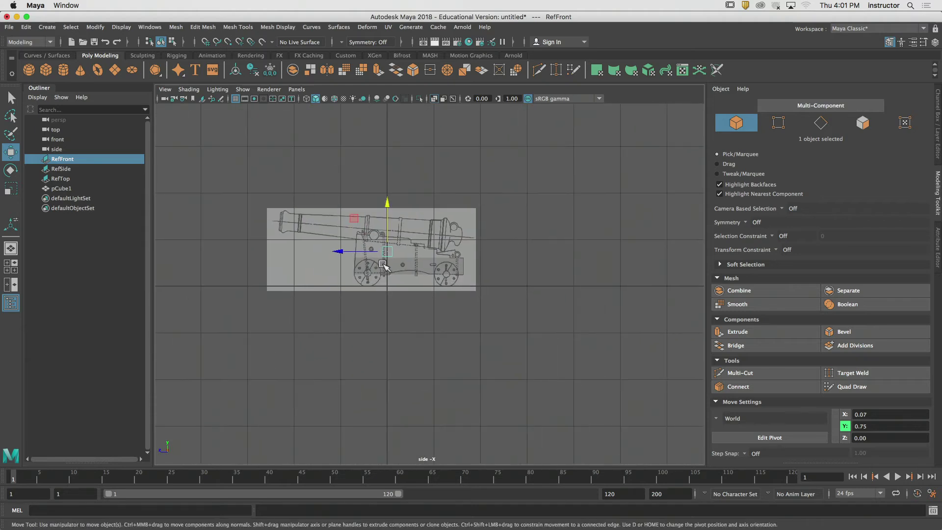
key(q)
scroll(494, 252, up, 10)
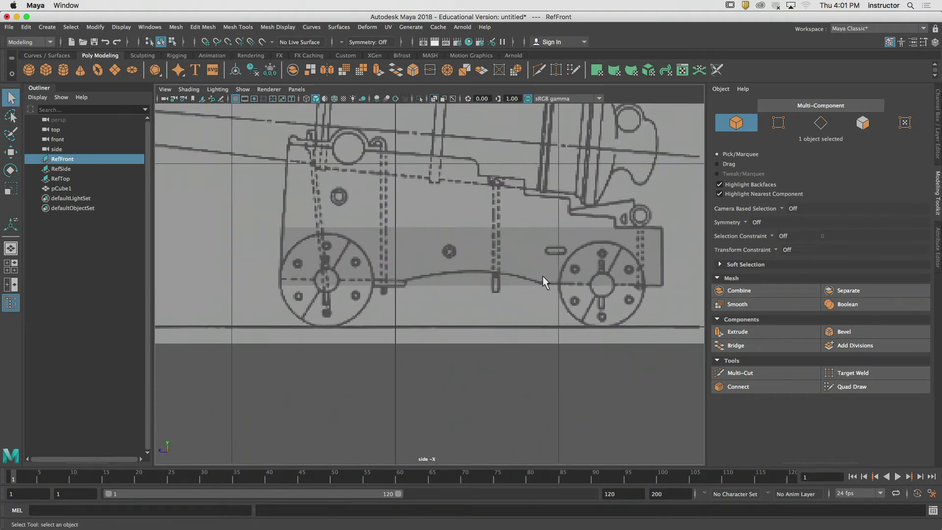
click(518, 260)
click(862, 123)
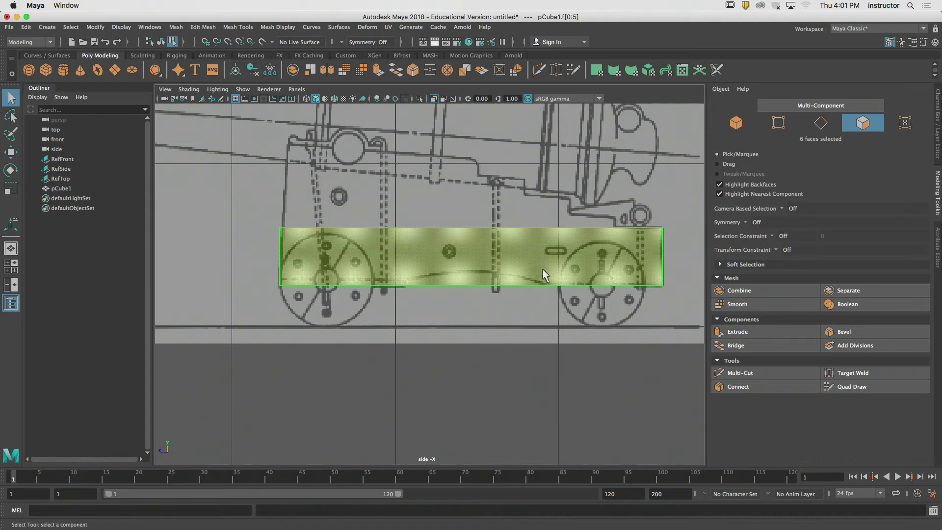
alt+middle_drag(584, 282, 555, 279)
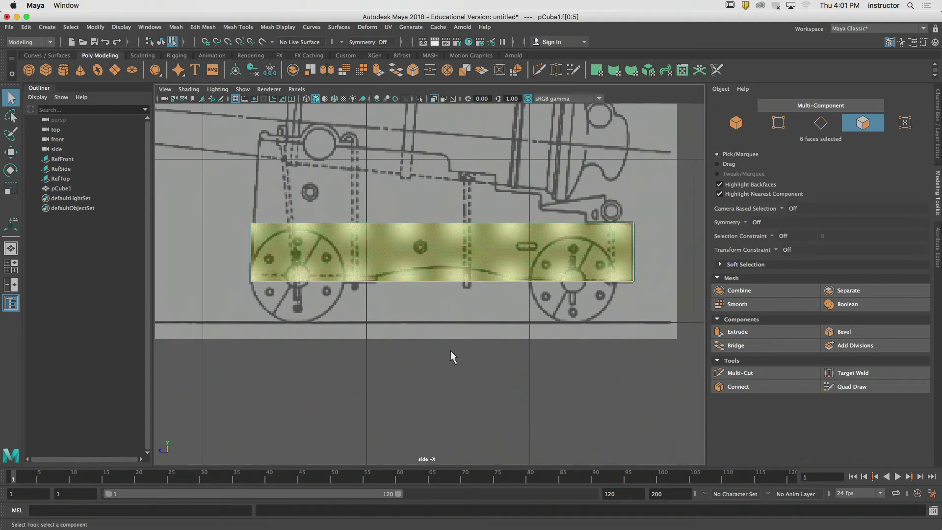
click(422, 357)
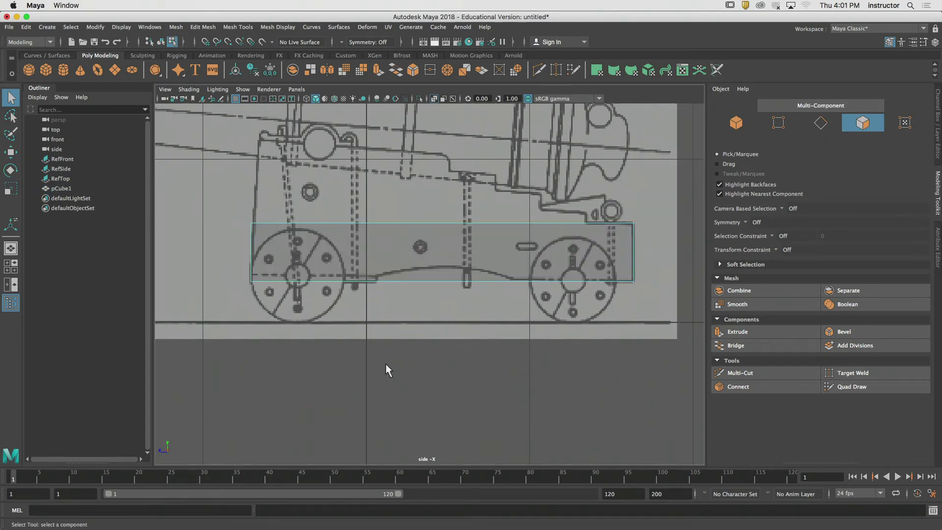
Duplicate the side plank box as an object and move the copy straight up to Y 0.38, above the original.
click(736, 123)
key(super+d)
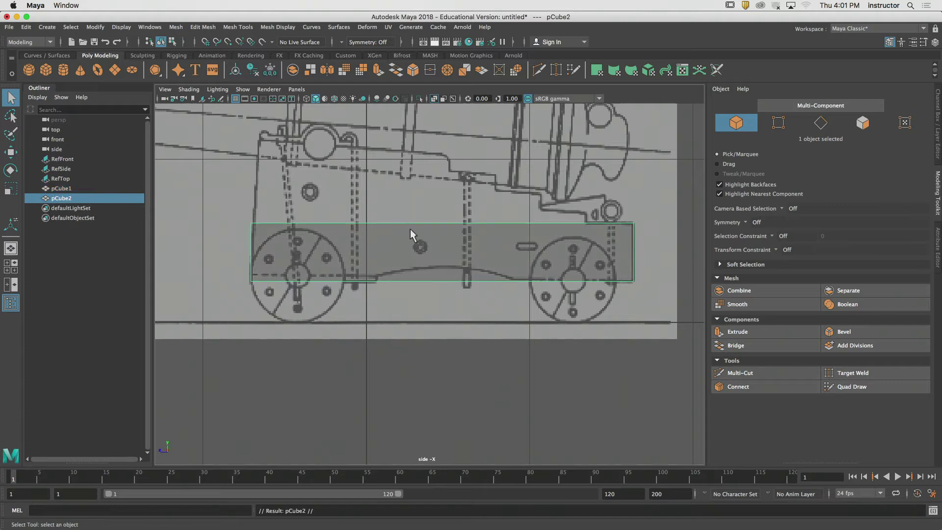
key(w)
drag(467, 293, 535, 245)
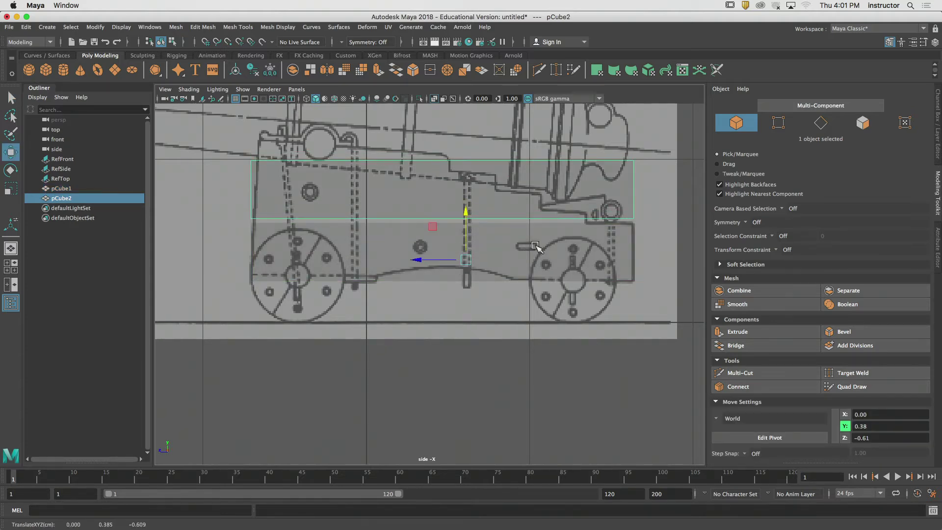
Lower only the top face of the duplicated upper plank to Y 0.81.
key(q)
click(666, 192)
click(868, 126)
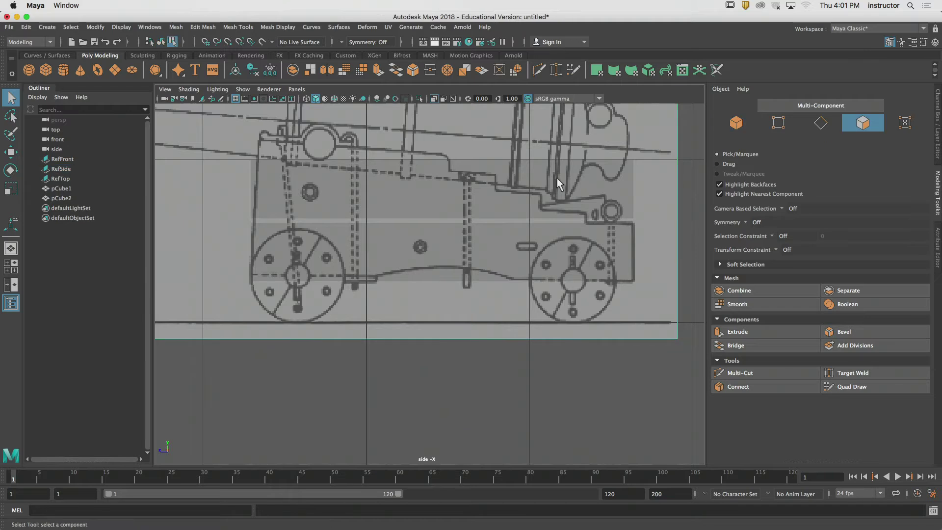
click(557, 178)
double_click(561, 201)
alt+middle_drag(314, 182, 319, 200)
alt+right_drag(320, 200, 329, 200)
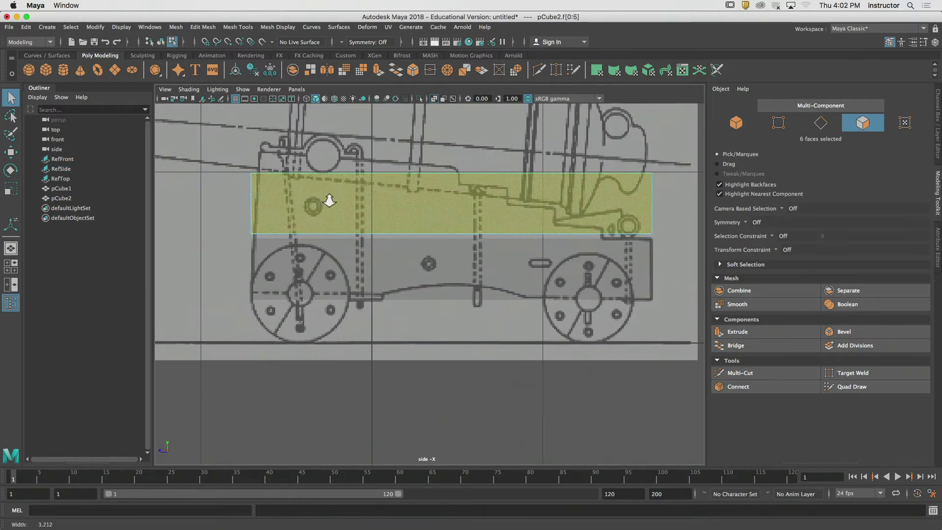
ctrl+drag(673, 186, 675, 188)
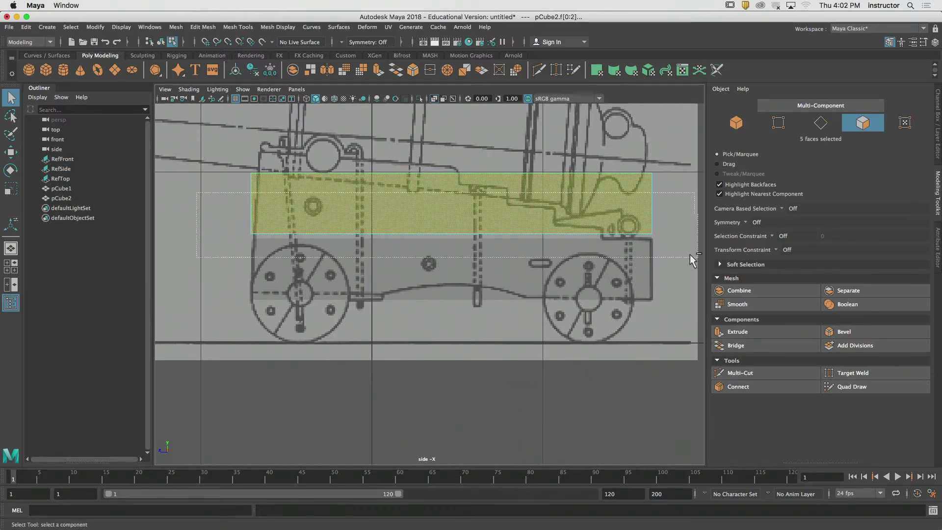
ctrl+drag(690, 254, 688, 255)
key(w)
drag(455, 137, 455, 160)
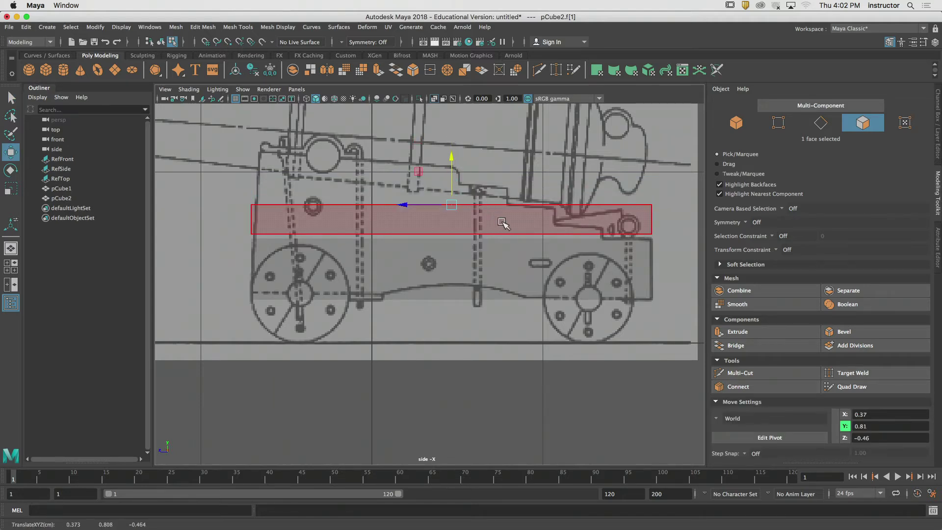
Isolate the upper plank's bottom face and lower it to Y 0.62, against the lower plank's top.
double_click(502, 225)
alt+right_drag(487, 228, 648, 248)
alt+middle_drag(568, 216, 551, 225)
alt+right_drag(638, 227, 536, 228)
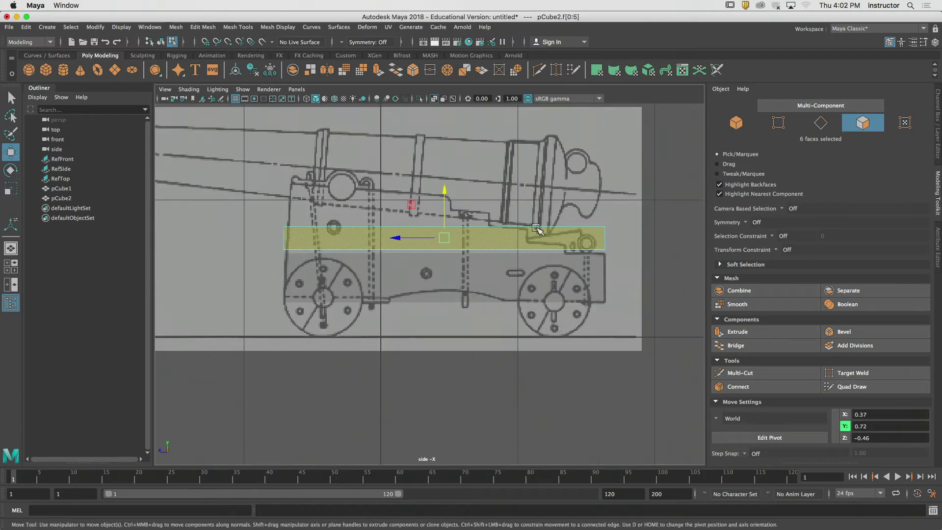
alt+middle_drag(536, 227, 532, 221)
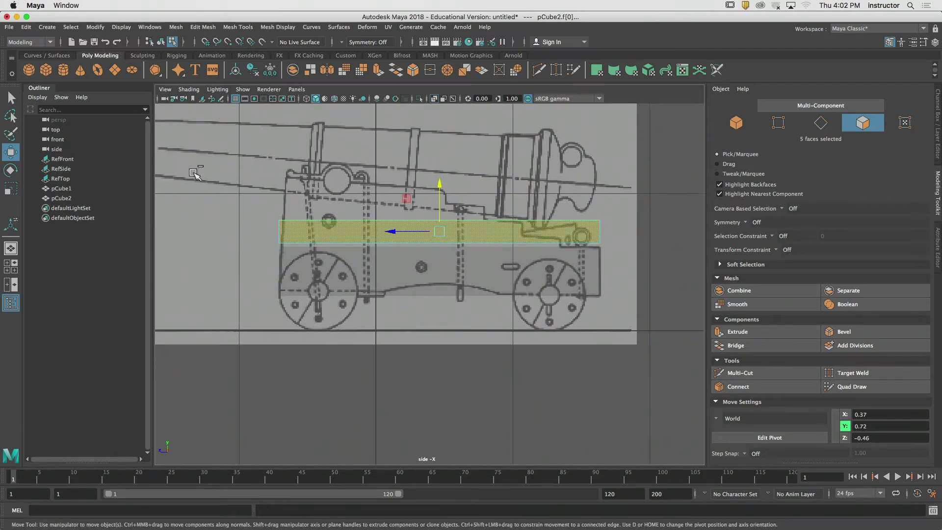
drag(641, 221, 642, 222)
mouse_move(443, 195)
mouse_down()
mouse_move(443, 210)
mouse_move(443, 199)
mouse_up()
alt+middle_drag(433, 225, 429, 210)
alt+right_drag(422, 210, 563, 224)
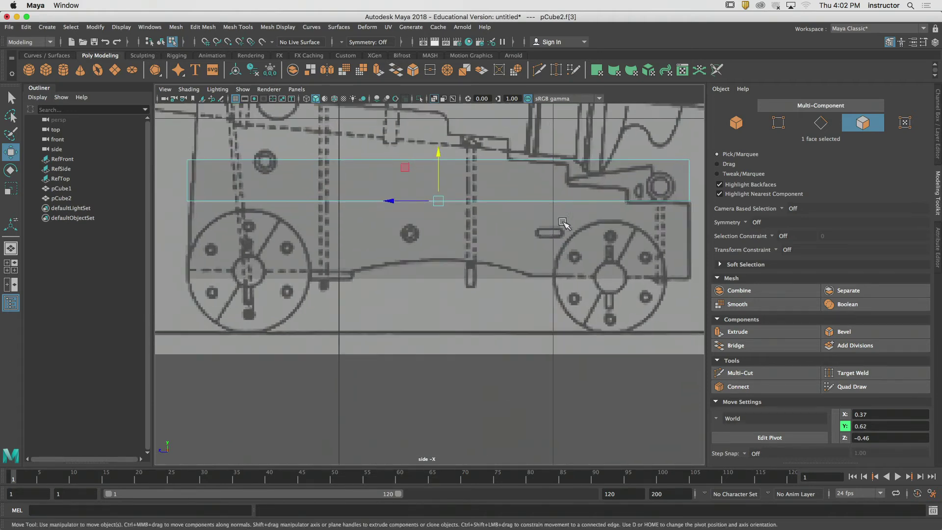
Move the upper plank's two top front vertices back to Z 0.68, onto the carriage's sloped front edge.
key(q)
alt+middle_drag(375, 143, 548, 164)
alt+right_drag(368, 175, 483, 177)
alt+middle_drag(405, 171, 434, 224)
alt+middle_drag(328, 197, 330, 248)
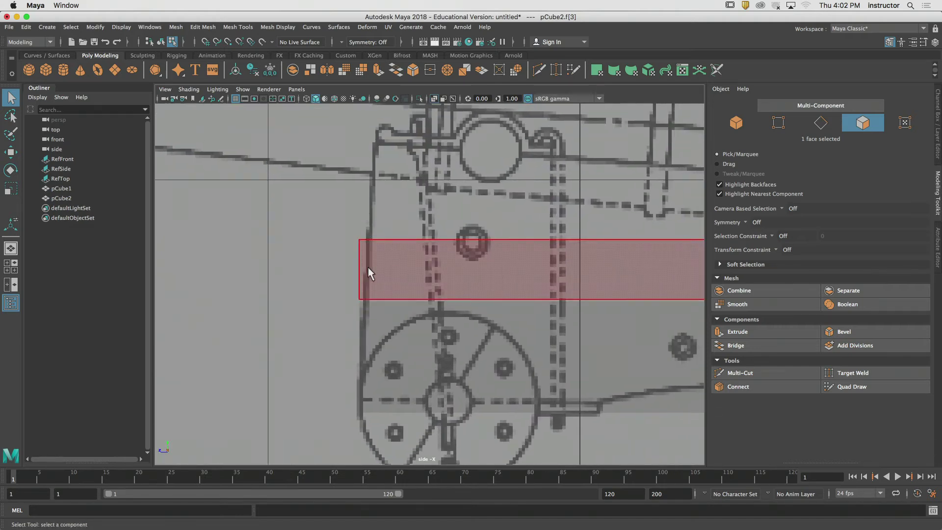
alt+middle_drag(394, 216, 370, 204)
click(775, 125)
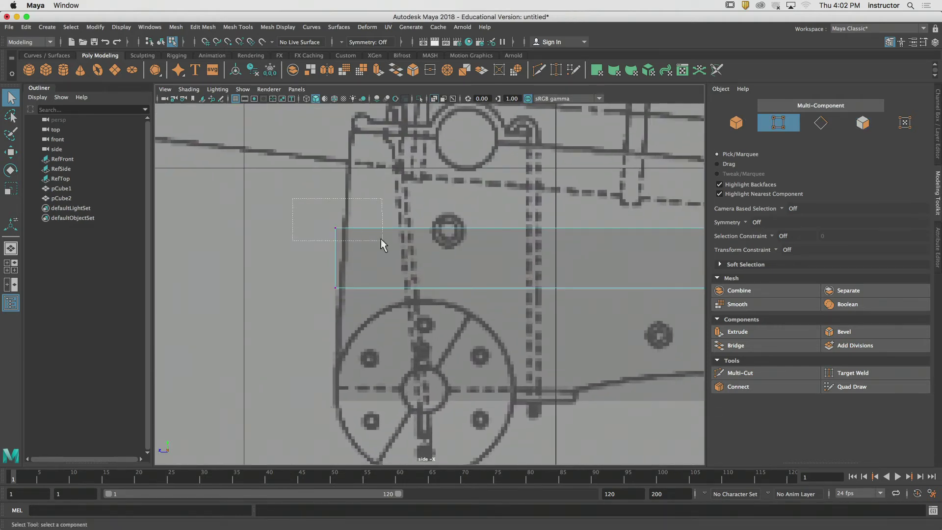
drag(381, 239, 378, 237)
key(w)
drag(300, 228, 303, 229)
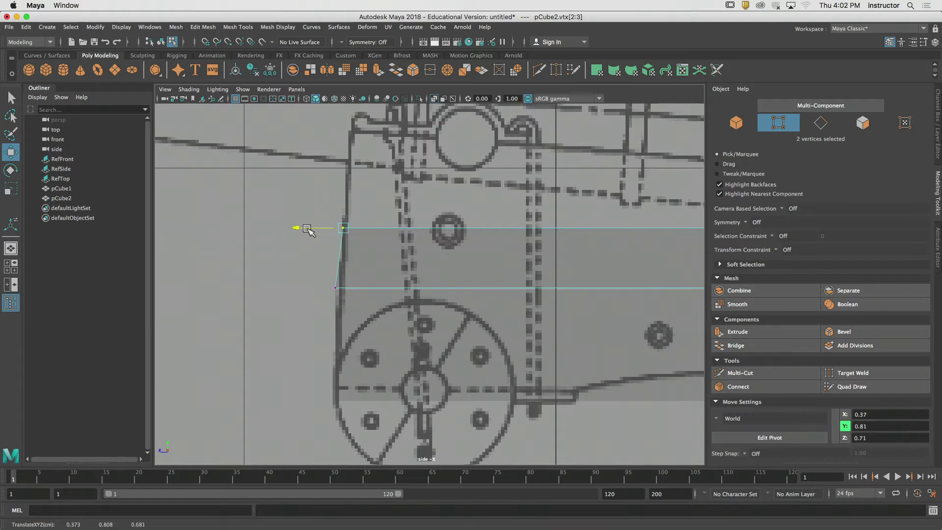
Move the upper plank's two bottom front vertices back along Z to match the carriage's sloped front edge and deselect them.
key(space)
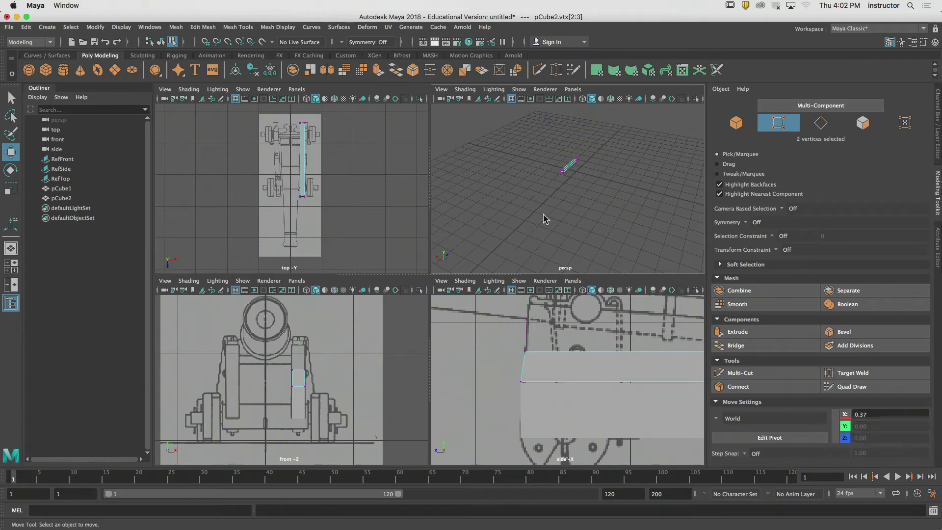
key(space)
key(space)
drag(552, 234, 572, 222)
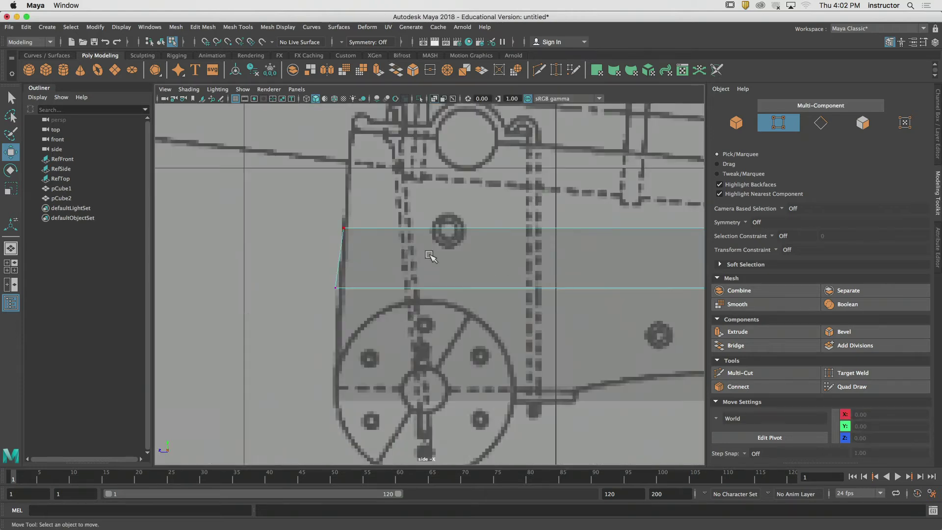
alt+middle_drag(431, 258, 468, 237)
scroll(439, 273, up, 3)
drag(322, 244, 405, 299)
drag(322, 265, 335, 263)
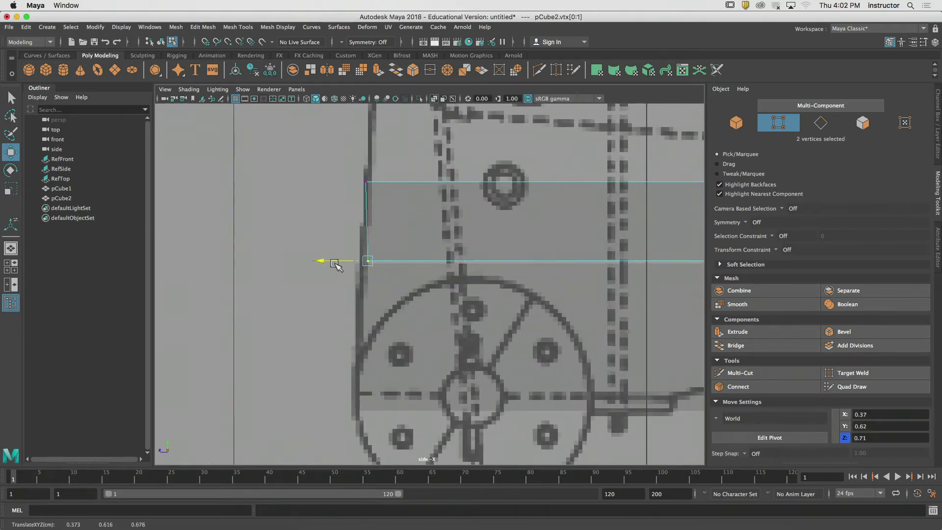
key(q)
click(352, 240)
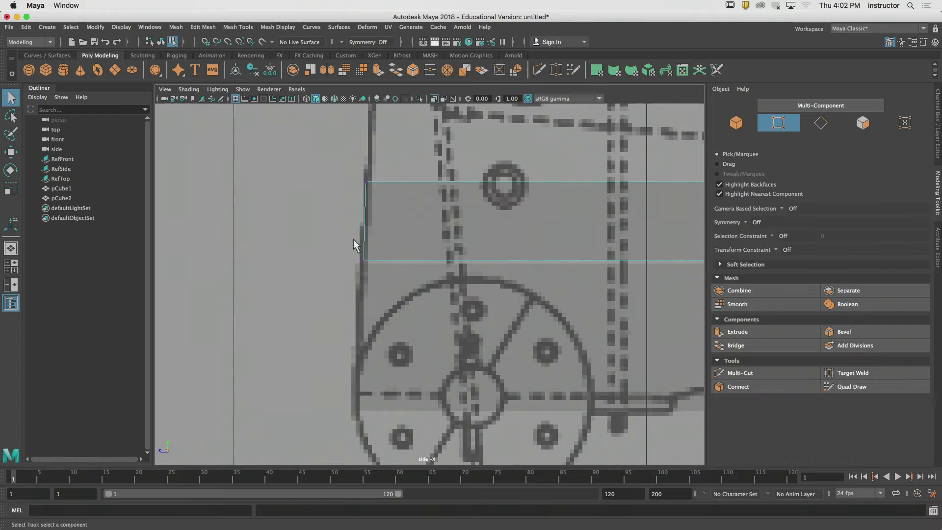
Turn off X-ray shading and inspect how the two stacked planks meet in the perspective view.
scroll(350, 260, down, 5)
alt+middle_drag(546, 283, 422, 267)
scroll(442, 270, up, 4)
scroll(549, 268, down, 2)
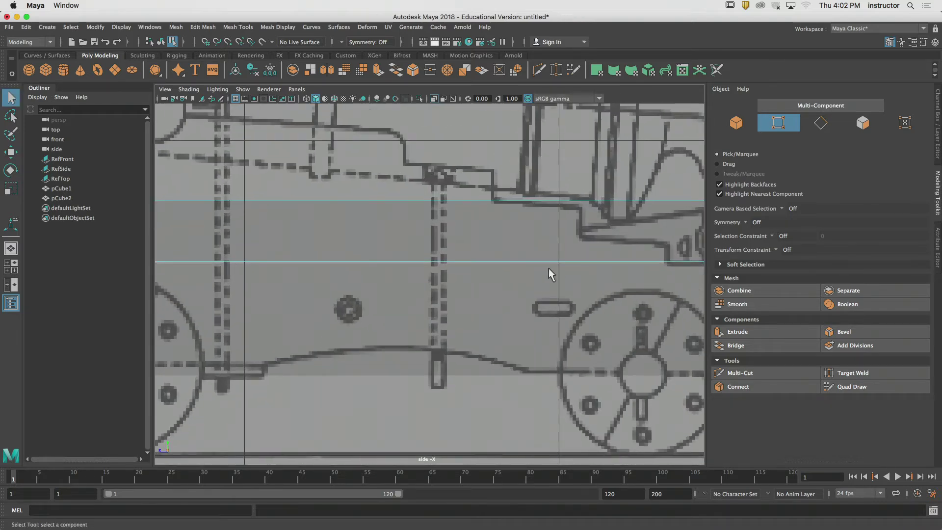
drag(549, 268, 557, 240)
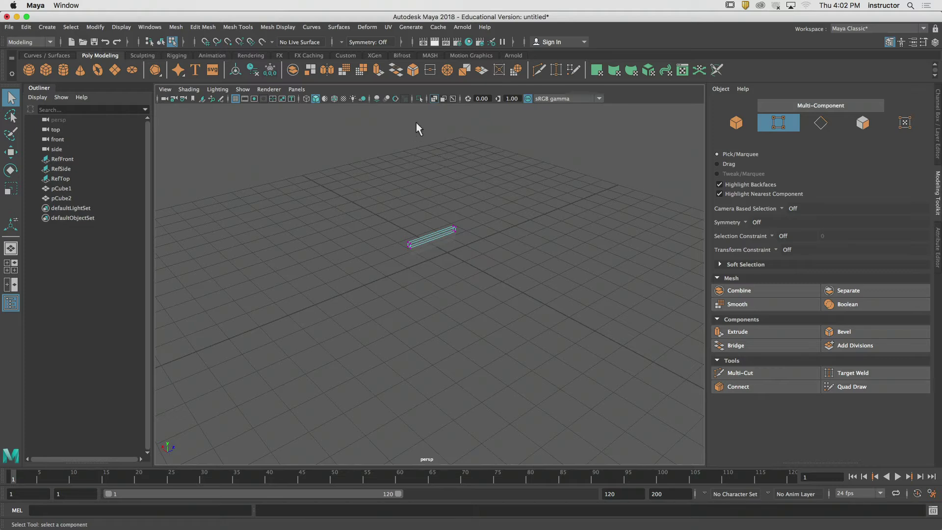
click(434, 99)
scroll(400, 219, up, 10)
alt+middle_drag(441, 181, 452, 231)
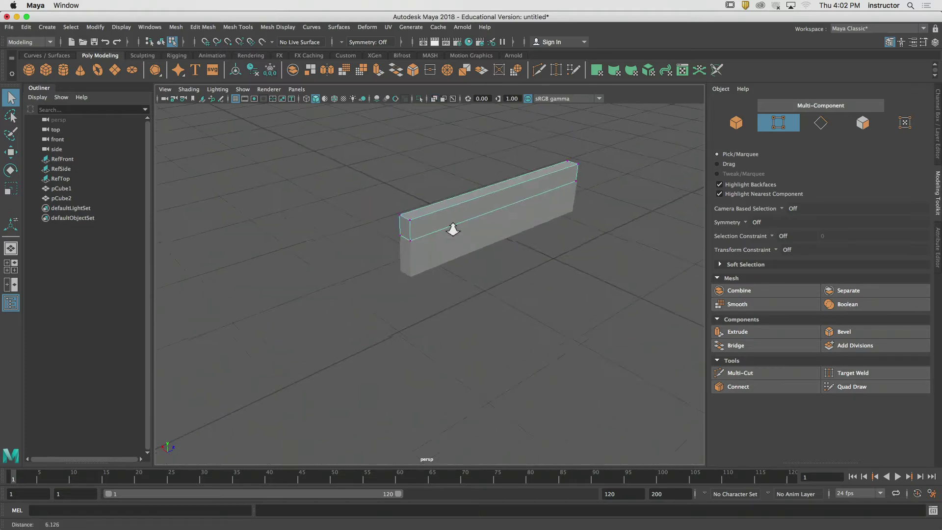
scroll(451, 231, up, 6)
alt+middle_drag(487, 202, 507, 277)
scroll(464, 269, down, 3)
scroll(464, 269, down, 2)
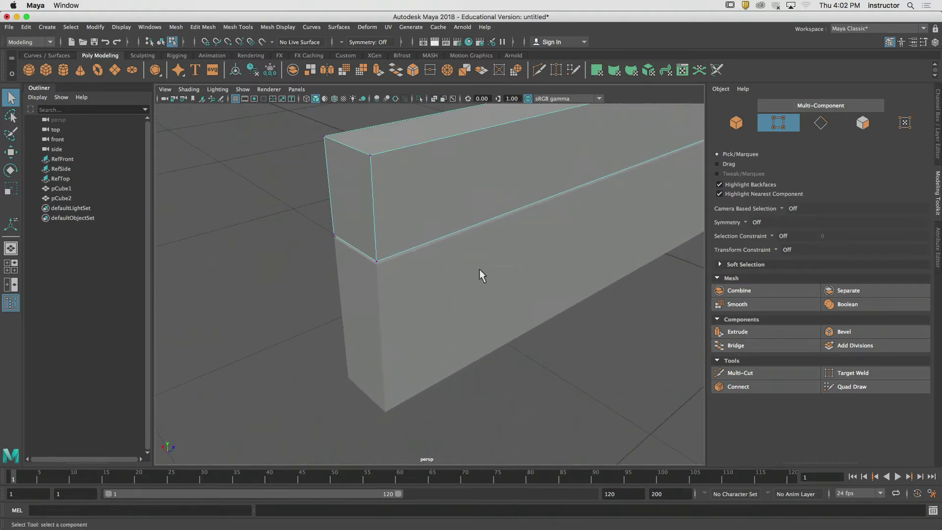
alt+drag(386, 238, 362, 195)
alt+middle_drag(373, 196, 403, 276)
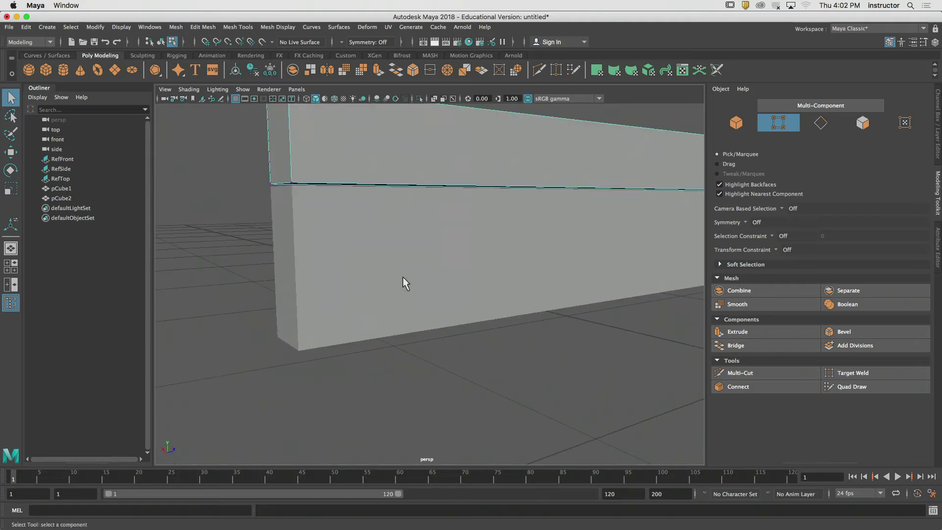
Return to object selection and examine the gap between the planks up close from their end.
click(736, 126)
click(622, 327)
alt+drag(622, 327, 626, 306)
alt+middle_drag(560, 207, 530, 226)
alt+right_drag(520, 216, 608, 199)
alt+middle_drag(609, 199, 464, 195)
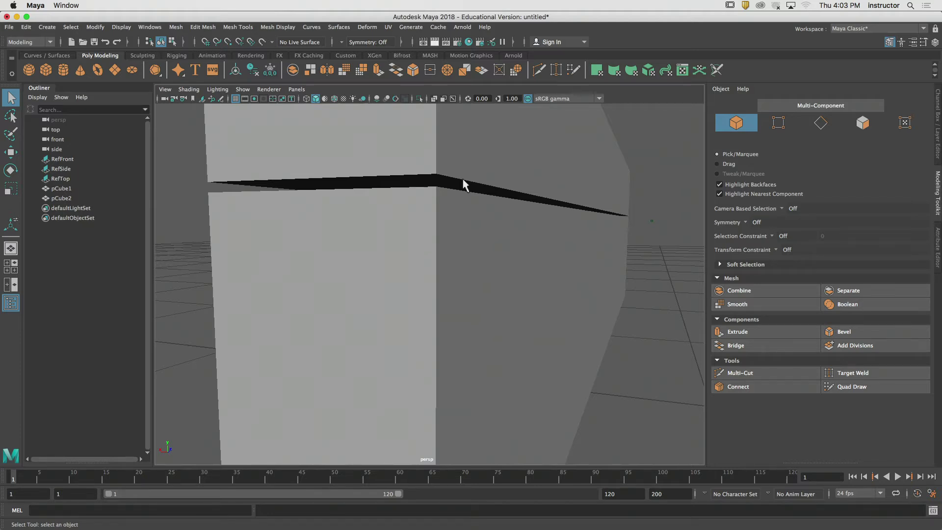
alt+drag(463, 181, 507, 192)
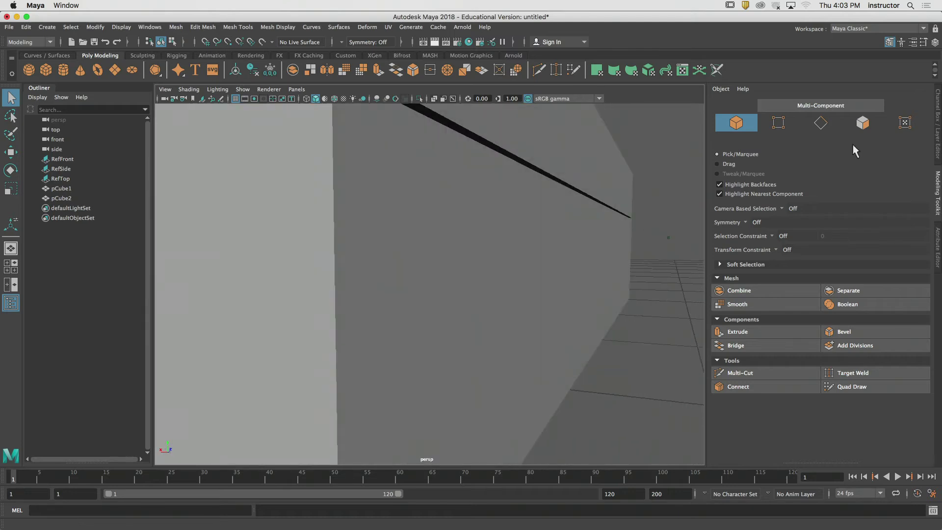
Move the upper plank's bottom face to Y 0.61 to narrow the gap to the lower plank.
click(863, 123)
alt+drag(612, 178, 541, 159)
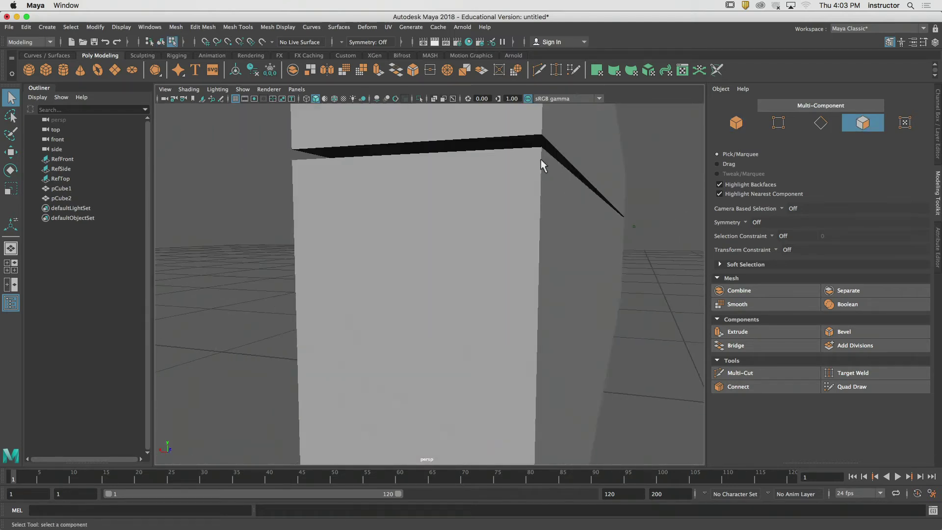
click(528, 139)
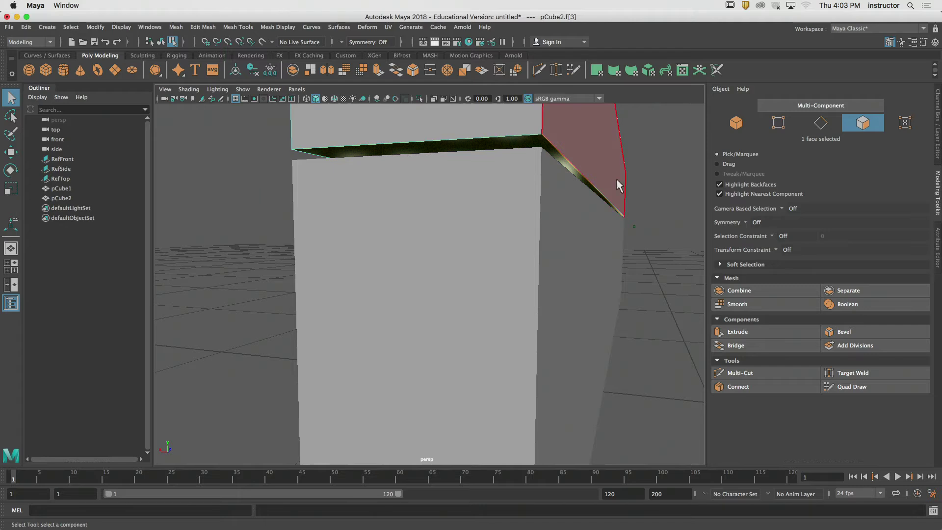
key(w)
drag(591, 160, 512, 194)
key(ctrl+z)
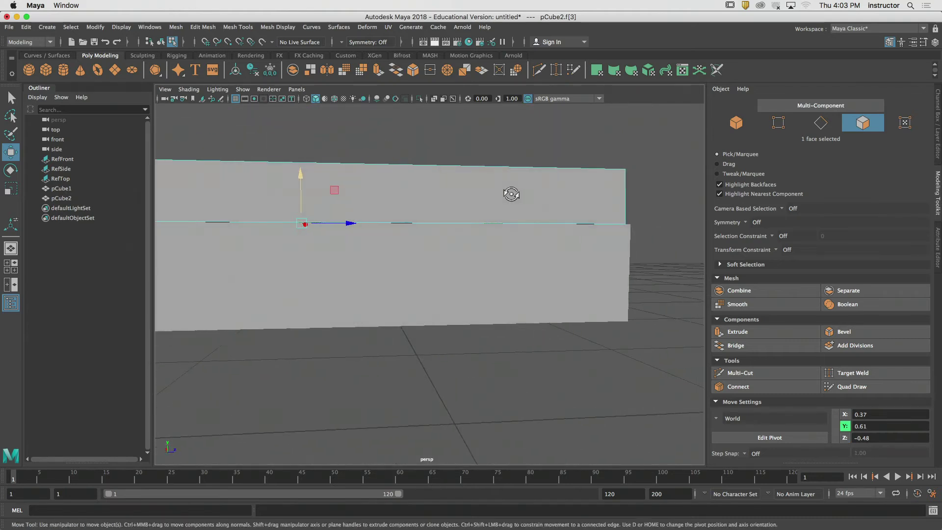
key(q)
Return to the side view, turn X-ray shading back on, deselect the face and check the planks against the stepped carriage outline.
alt+drag(669, 219, 617, 228)
key(space)
click(564, 232)
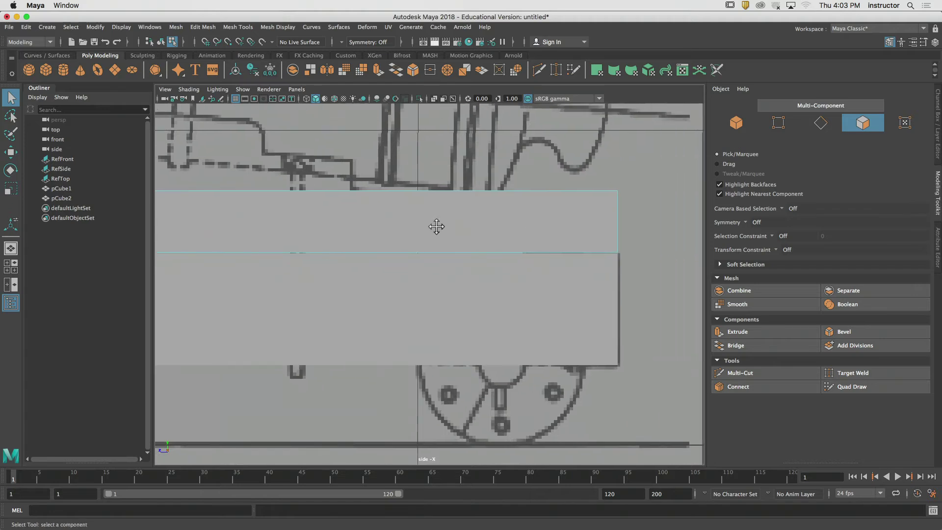
click(433, 99)
alt+middle_drag(562, 187, 588, 177)
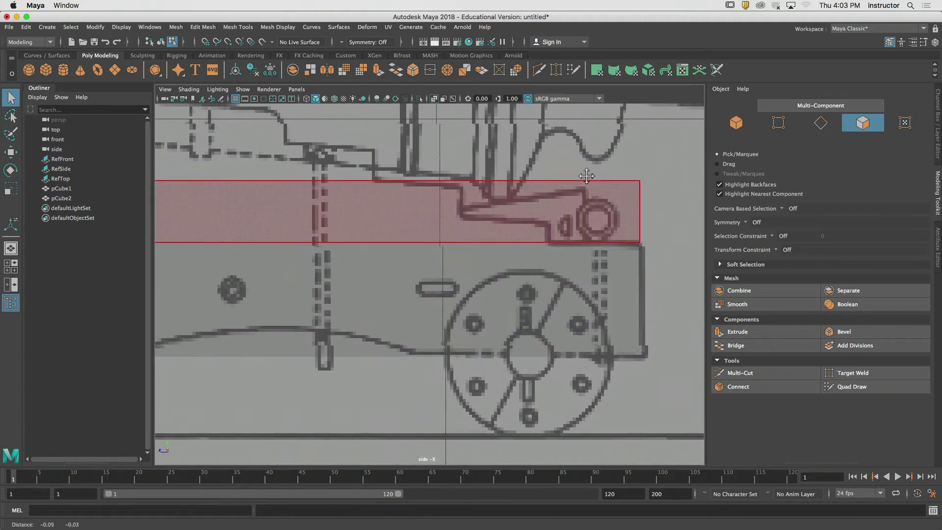
mouse_move(453, 156)
alt+middle_down()
mouse_move(526, 177)
mouse_move(566, 172)
alt+middle_up()
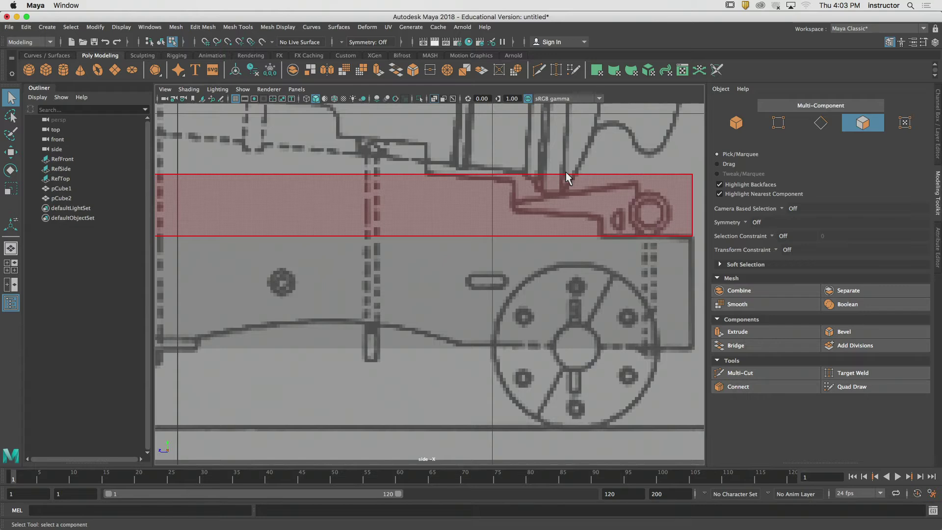
alt+middle_drag(569, 156, 483, 156)
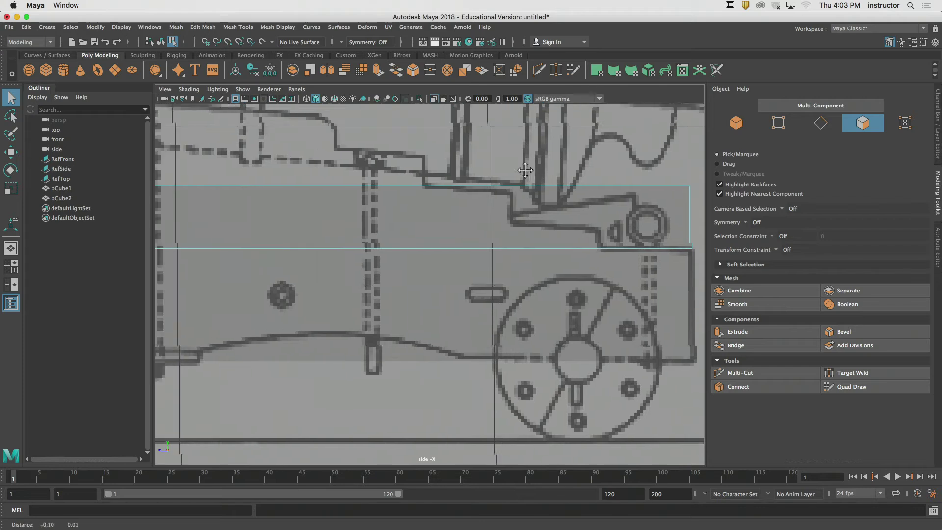
scroll(532, 161, down, 5)
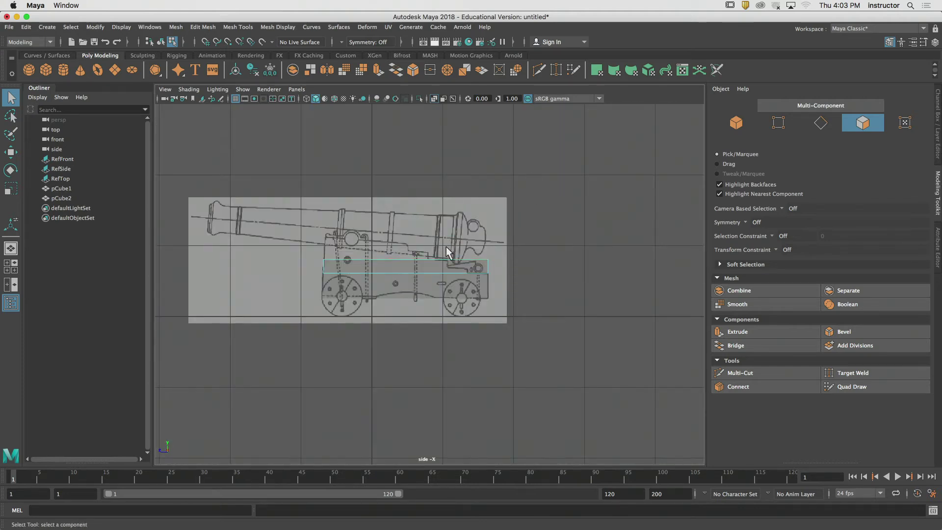
Use Multi-Cut on the upper plank to add two vertical cuts and one horizontal cut along the rear steps of the carriage outline.
scroll(447, 255, up, 6)
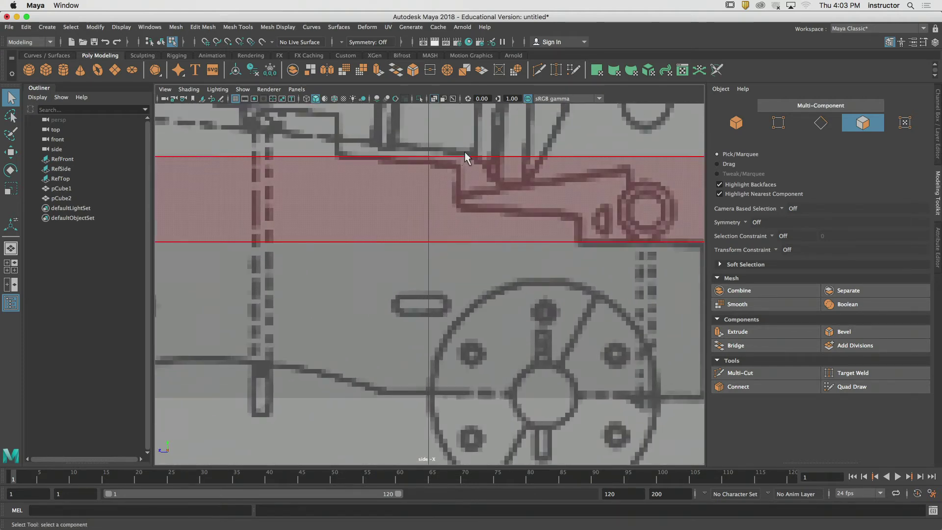
click(750, 373)
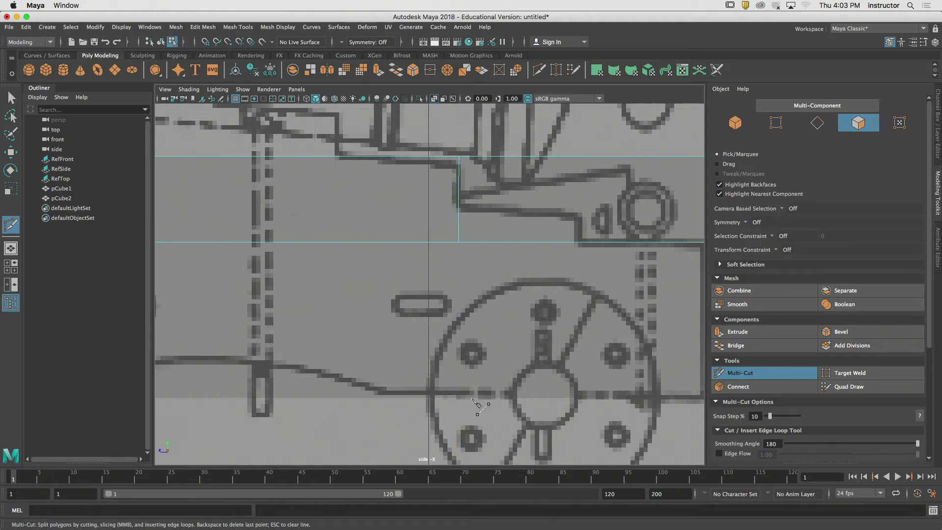
alt+middle_drag(551, 186, 481, 179)
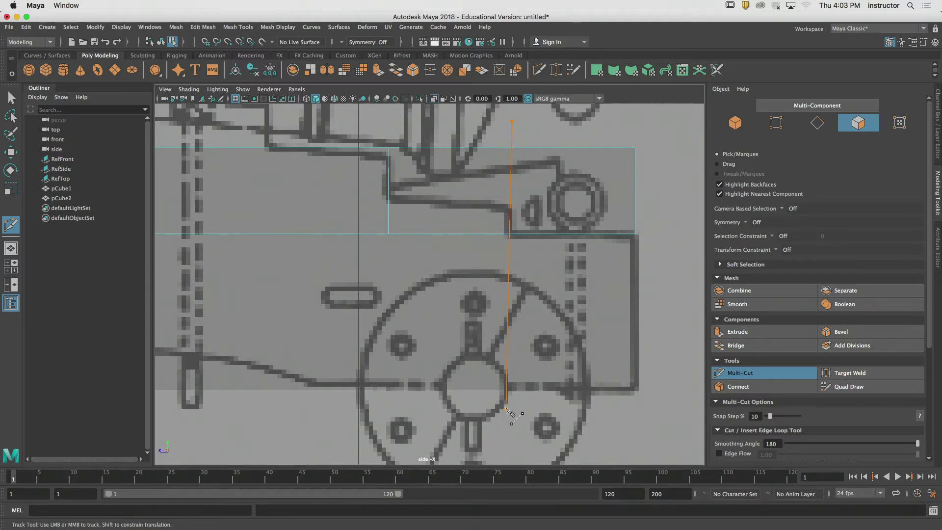
alt+middle_drag(562, 136, 548, 164)
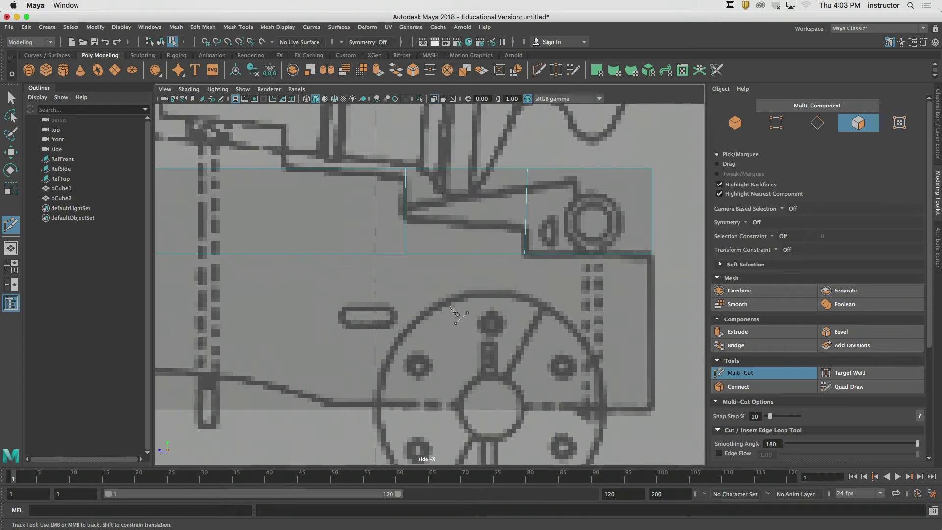
click(526, 224)
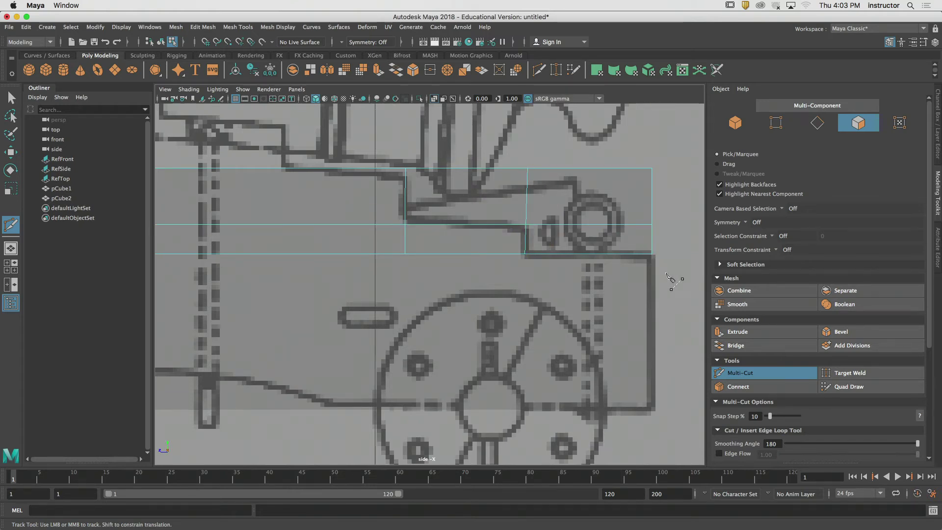
mouse_move(488, 188)
alt+middle_down()
mouse_move(620, 193)
mouse_move(477, 181)
alt+middle_up()
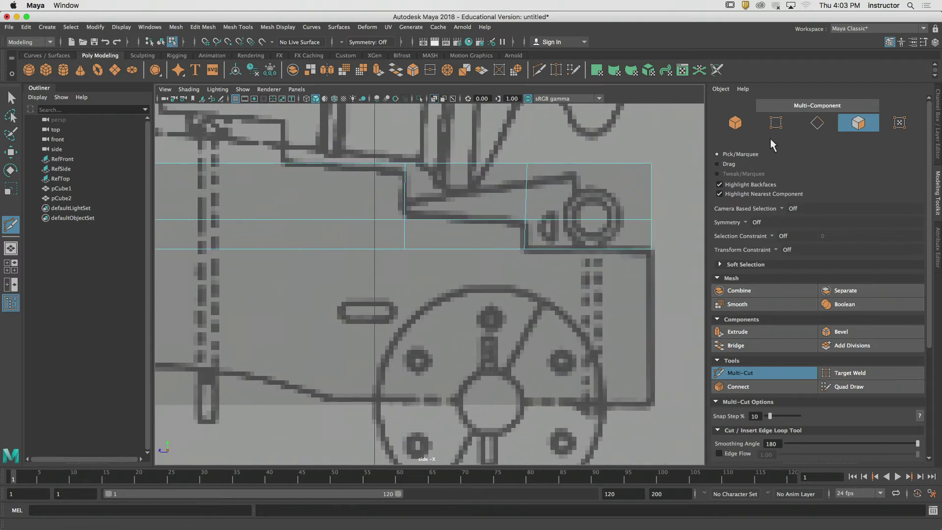
click(525, 220)
key(q)
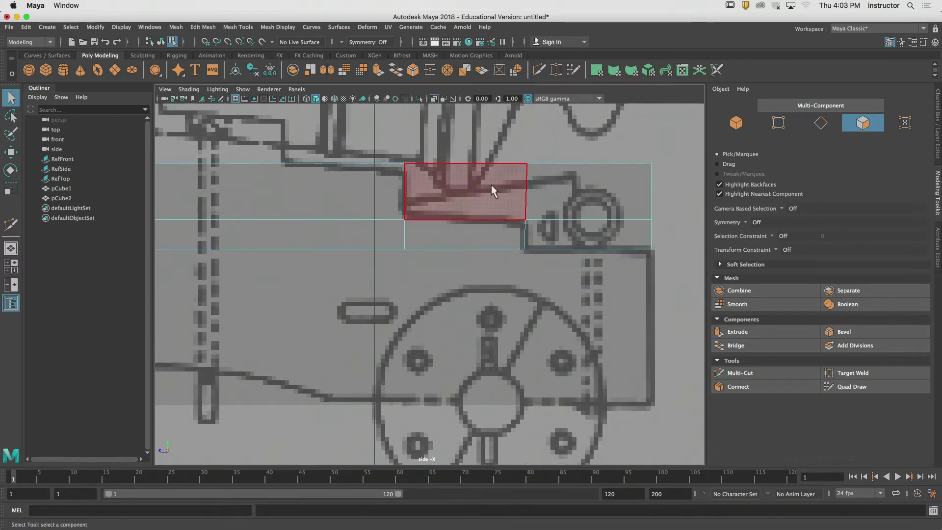
Turn off X-ray shading and delete the upper plank's side, top and end faces that lie above the stepped outline.
click(490, 185)
shift+click(572, 192)
shift+click(567, 234)
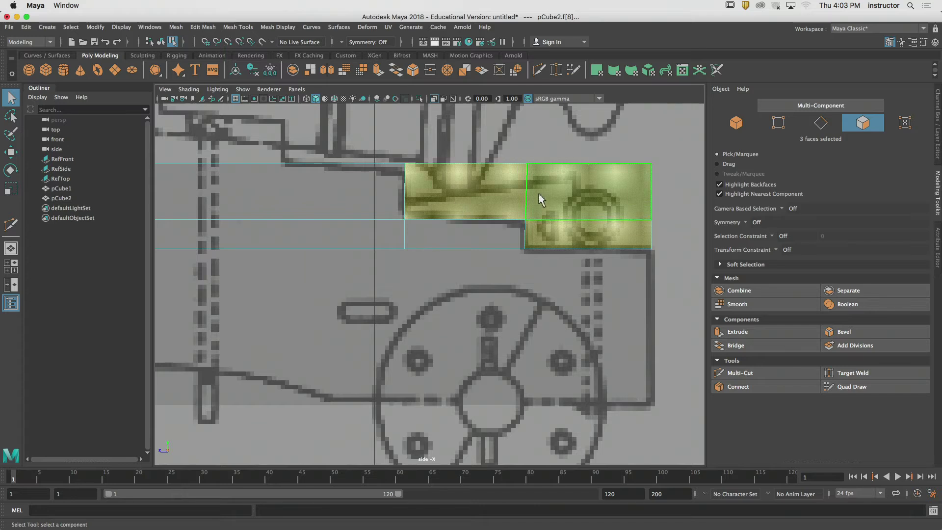
drag(541, 225, 421, 123)
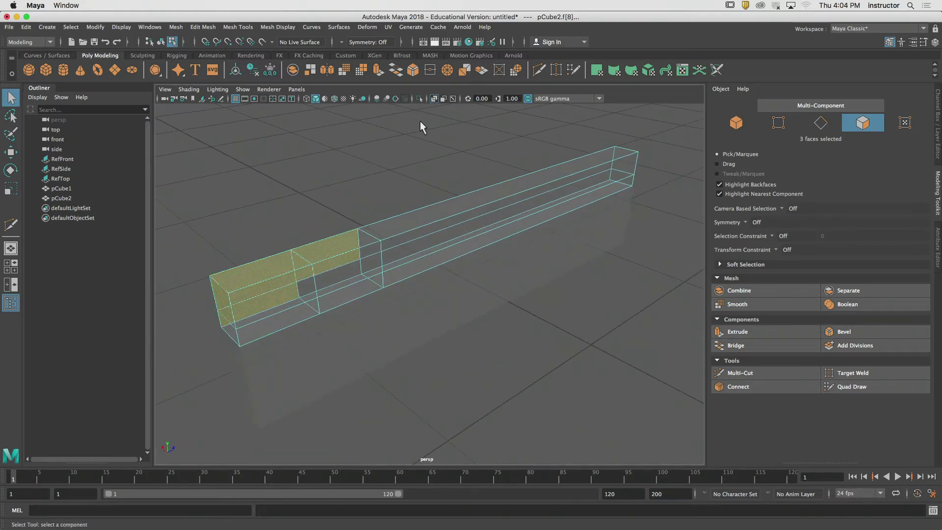
click(435, 99)
alt+middle_drag(295, 263, 353, 230)
mouse_move(352, 230)
alt+mouse_down()
mouse_move(509, 217)
mouse_move(559, 224)
mouse_move(509, 253)
mouse_move(432, 190)
alt+mouse_up()
shift+click(431, 190)
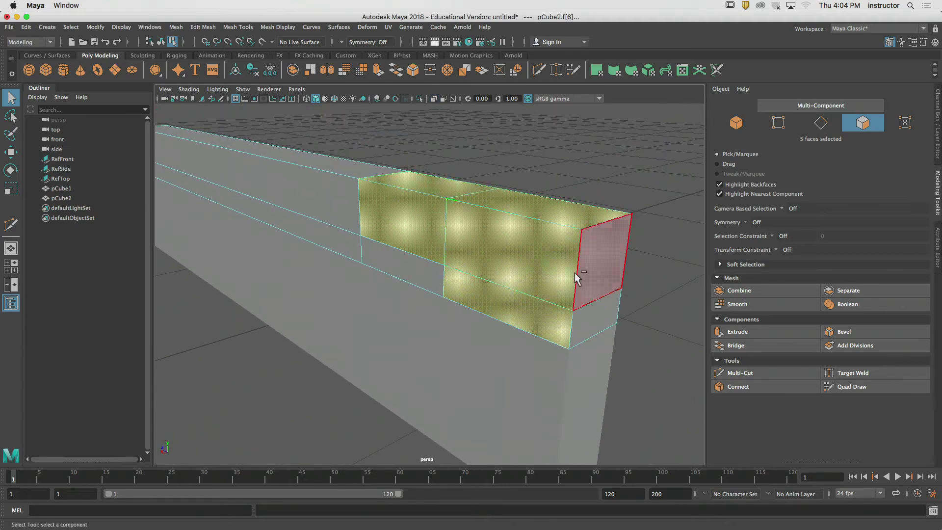
shift+click(597, 295)
shift+click(596, 317)
alt+drag(597, 317, 384, 273)
alt+drag(295, 230, 343, 241)
shift+click(343, 240)
shift+click(388, 217)
alt+drag(388, 217, 513, 325)
shift+click(358, 235)
key(Delete)
alt+drag(565, 287, 585, 265)
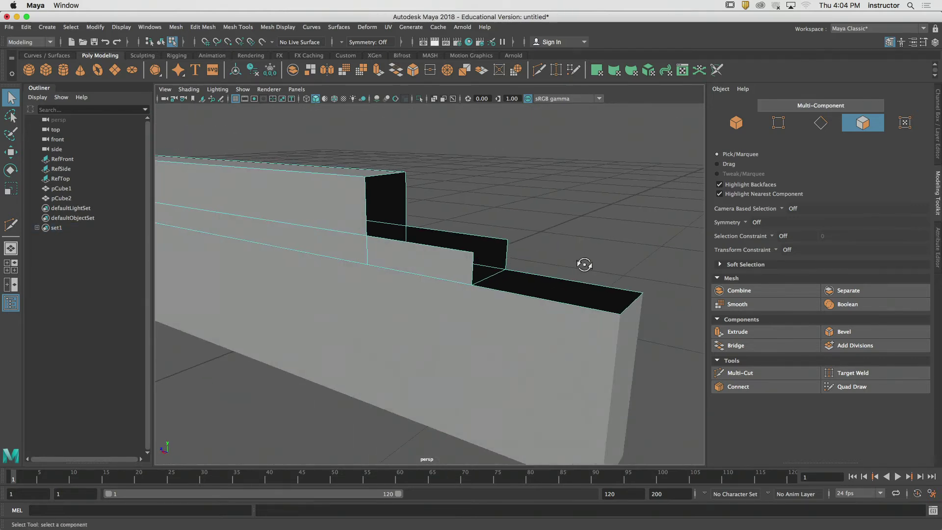
click(821, 122)
click(577, 281)
shift+click(587, 294)
alt+drag(587, 294, 580, 259)
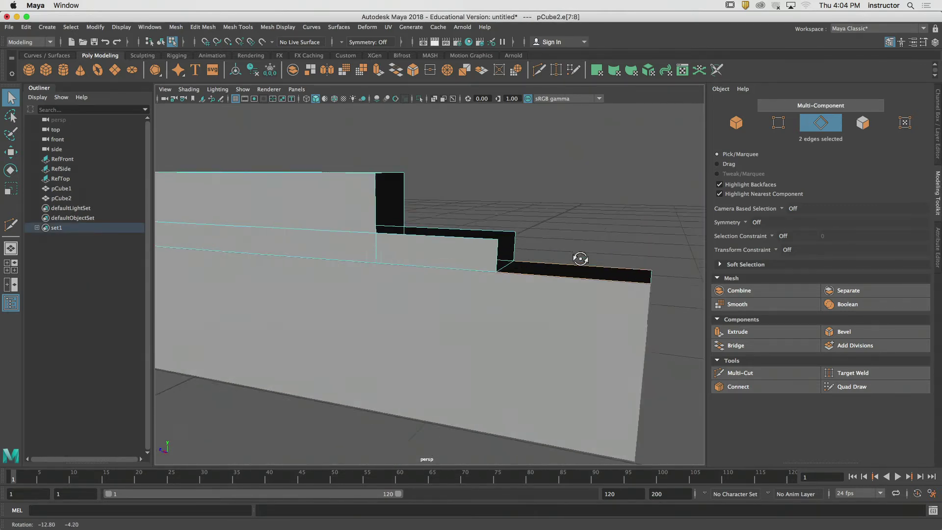
click(578, 230)
scroll(570, 230, up, 1)
mouse_move(545, 232)
alt+mouse_down()
mouse_move(569, 230)
mouse_move(516, 231)
mouse_move(527, 235)
alt+mouse_up()
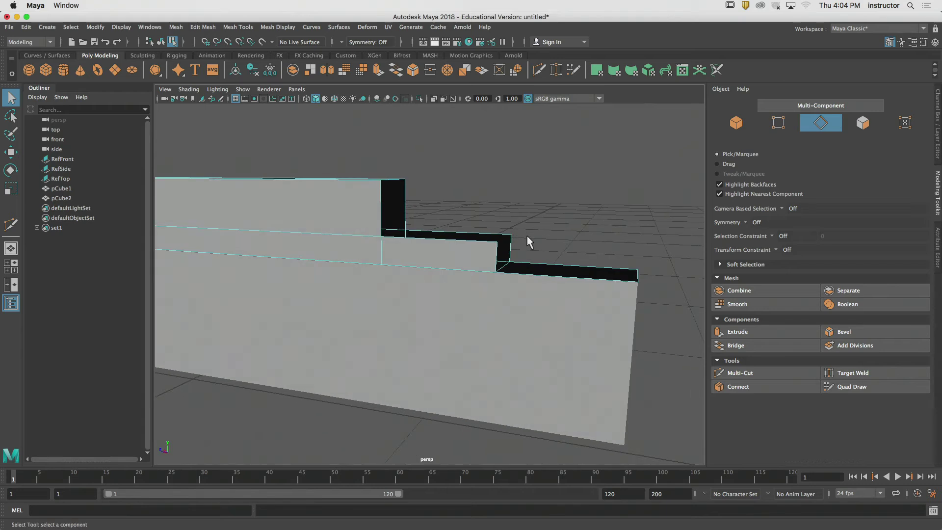
Hide the lower plank to expose the underside of the upper plank.
click(734, 126)
click(512, 314)
alt+drag(422, 283, 382, 275)
click(126, 27)
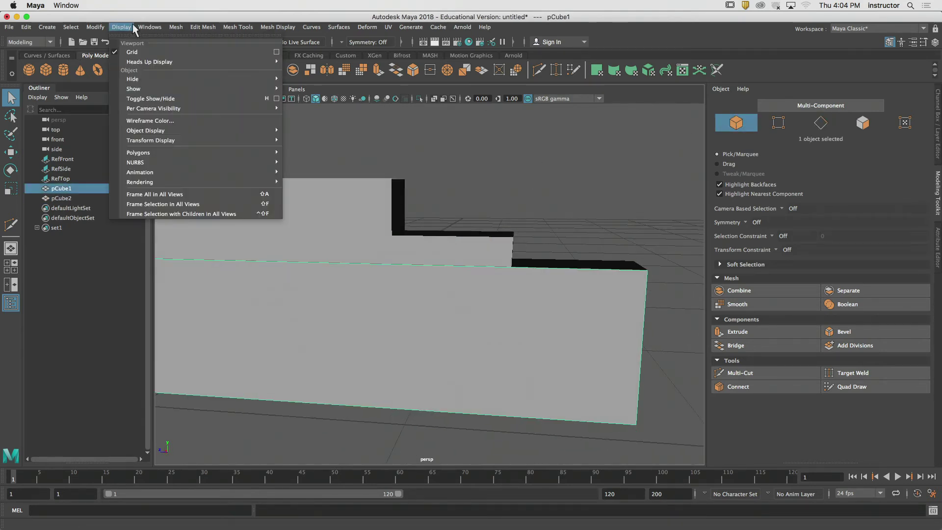
mouse_move(140, 79)
click(318, 87)
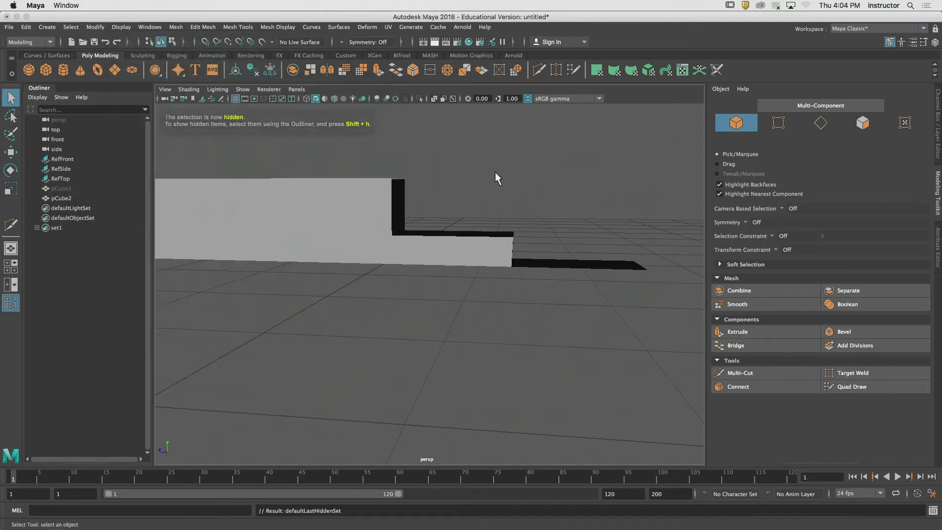
Delete the leftover bottom face that extends past the upper plank's lowest step.
alt+drag(496, 172, 515, 165)
click(863, 122)
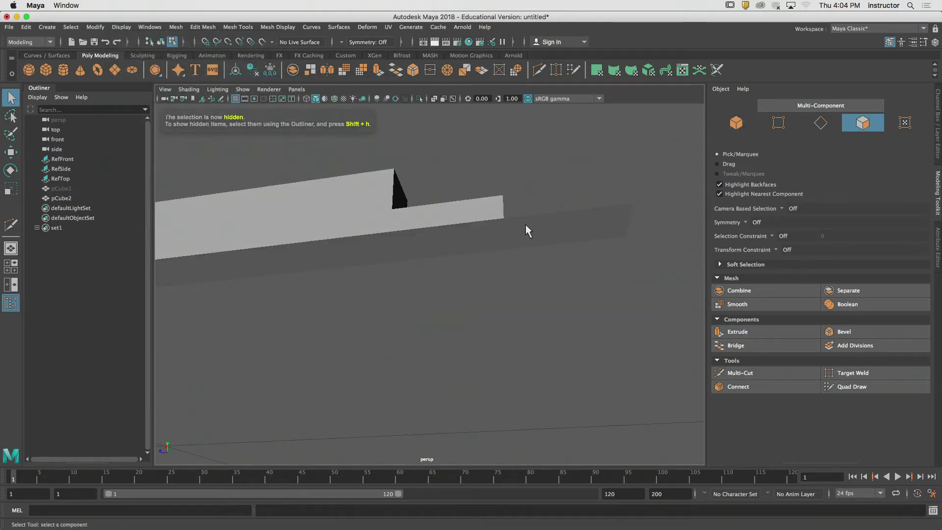
click(570, 229)
key(Delete)
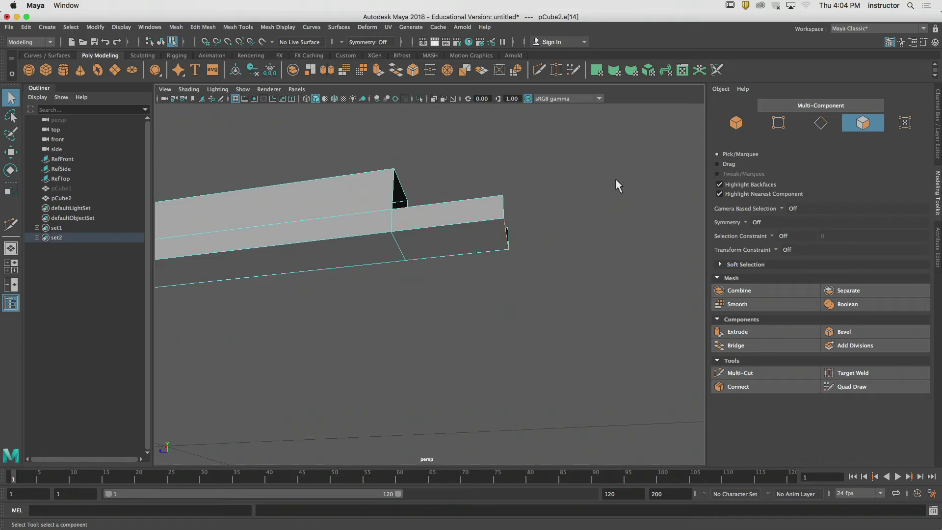
Bridge the two vertical edges at the open end of the upper plank's low step.
alt+drag(617, 179, 508, 266)
scroll(507, 273, up, 3)
click(820, 123)
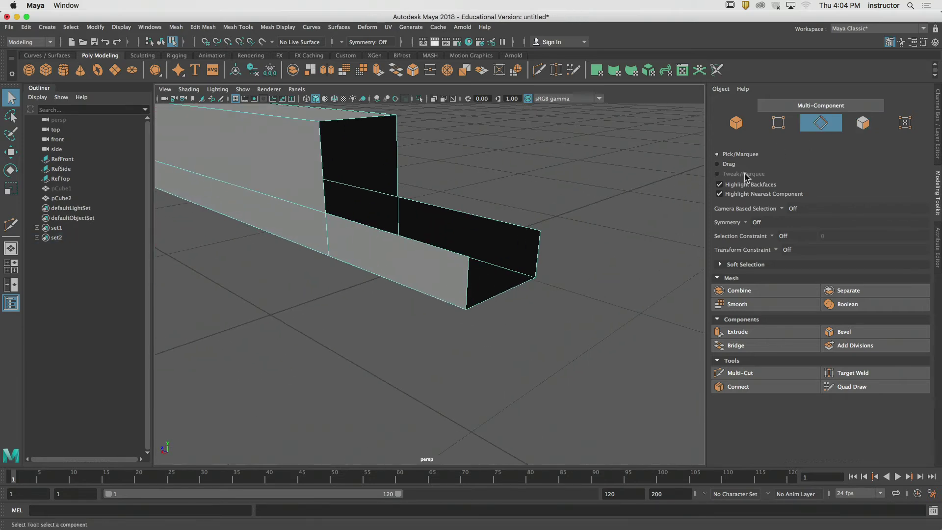
click(529, 266)
shift+click(467, 282)
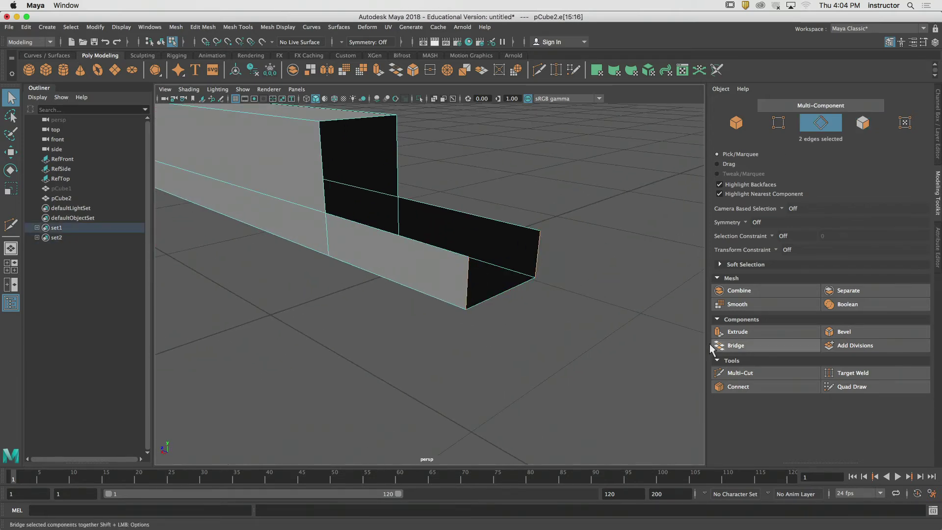
click(736, 345)
key(q)
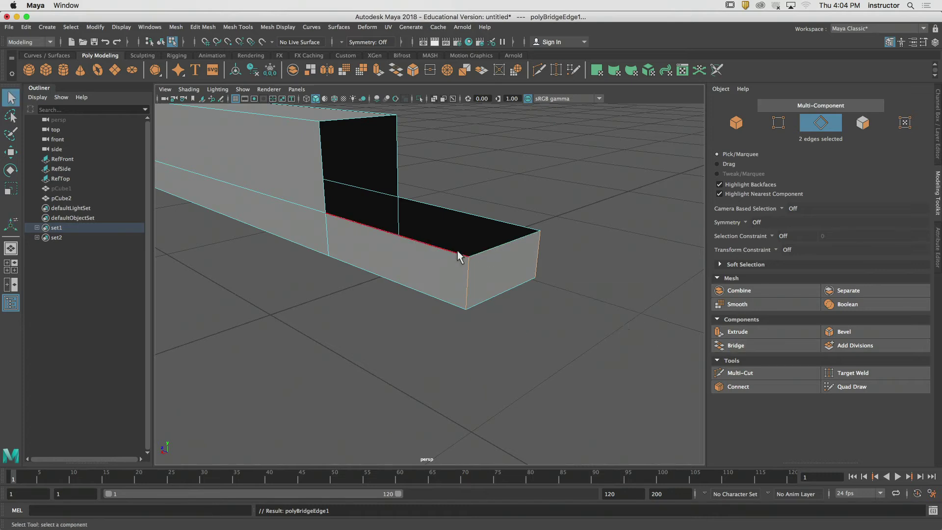
Bridge the long edges on top of the low step and the vertical edges of the riser to close the upper plank.
click(458, 252)
shift+click(462, 212)
click(734, 345)
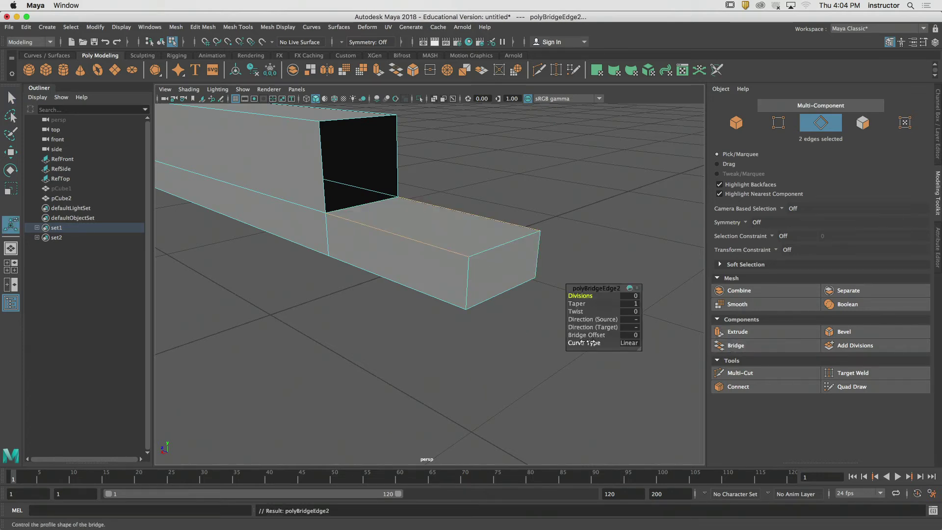
key(q)
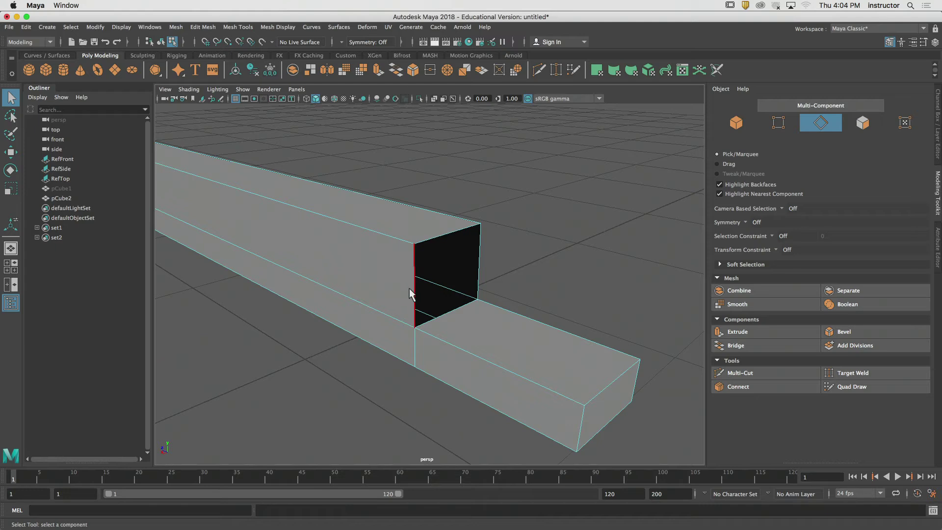
double_click(411, 286)
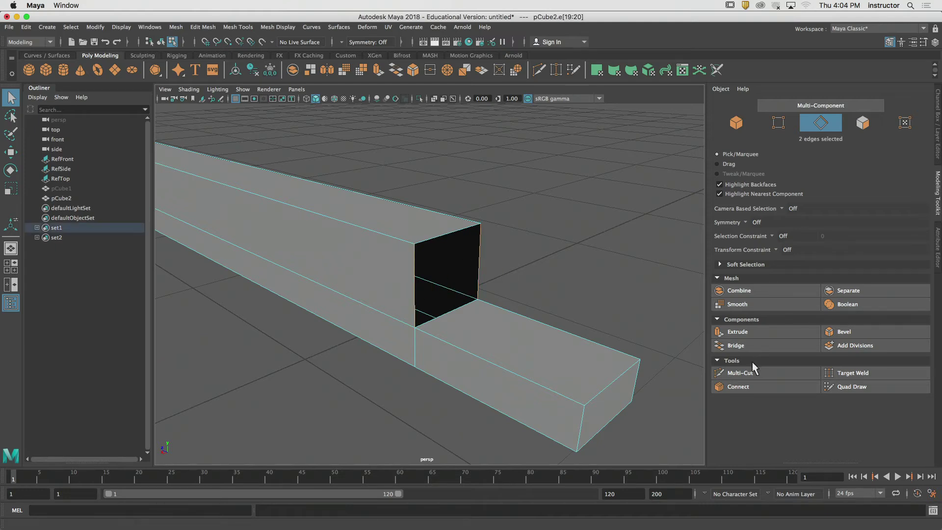
click(743, 345)
alt+drag(631, 254, 583, 273)
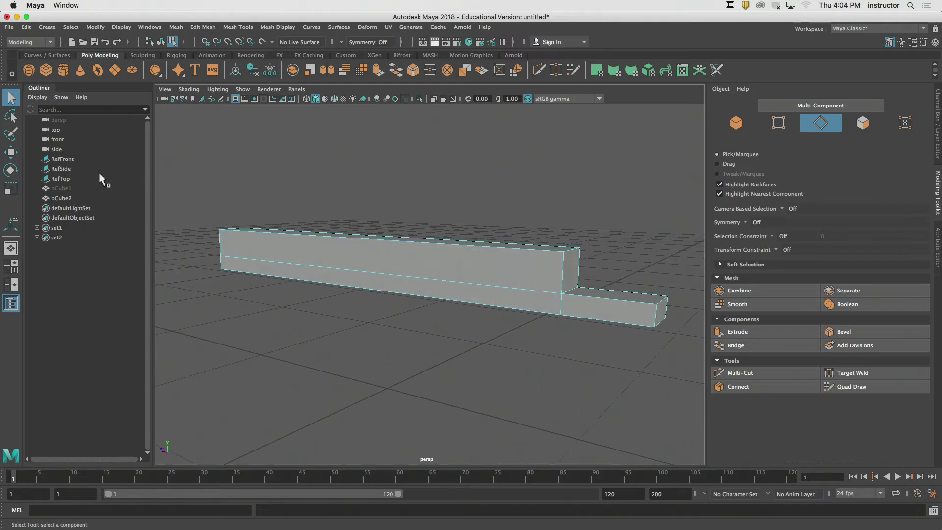
Show the hidden lower plank again and clear the selection.
click(99, 189)
click(121, 26)
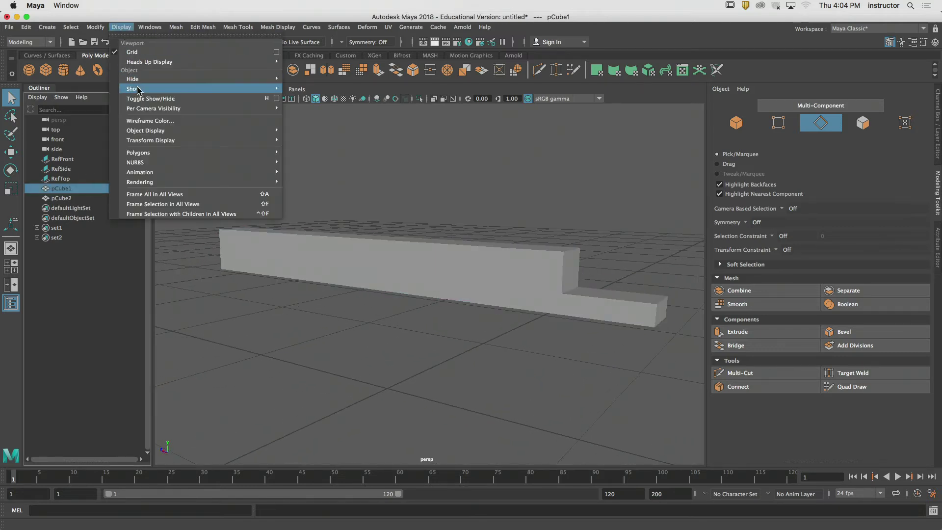
mouse_move(138, 89)
click(320, 97)
alt+drag(408, 178, 349, 219)
click(497, 188)
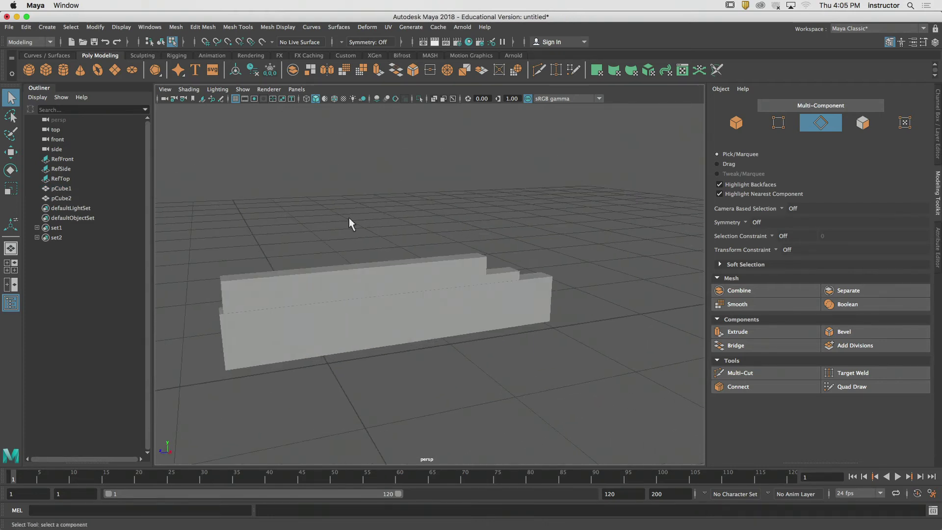
Move the lower plank's top edge at the unstepped end so it lines up with the end of the upper plank.
alt+middle_drag(349, 219, 432, 169)
alt+right_drag(330, 252, 412, 246)
alt+middle_drag(314, 233, 392, 233)
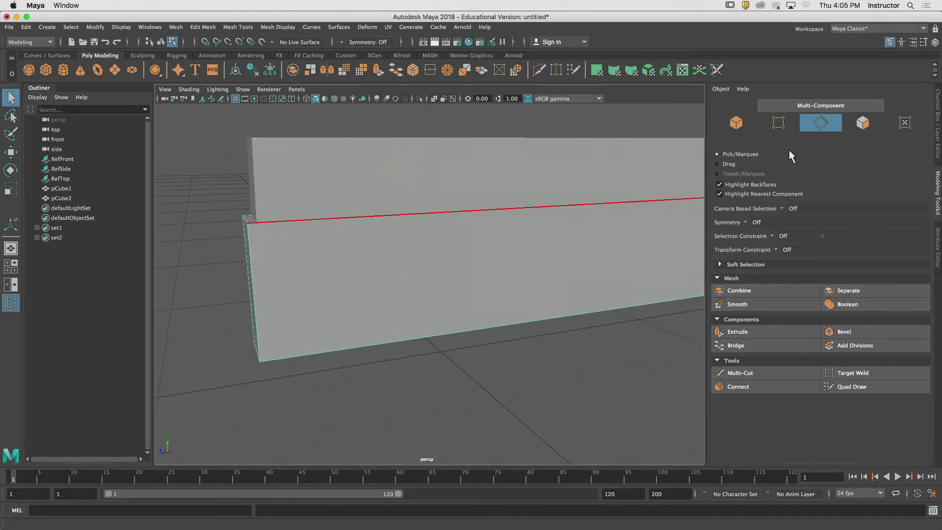
alt+drag(246, 282, 294, 273)
click(384, 277)
alt+right_drag(294, 273, 383, 262)
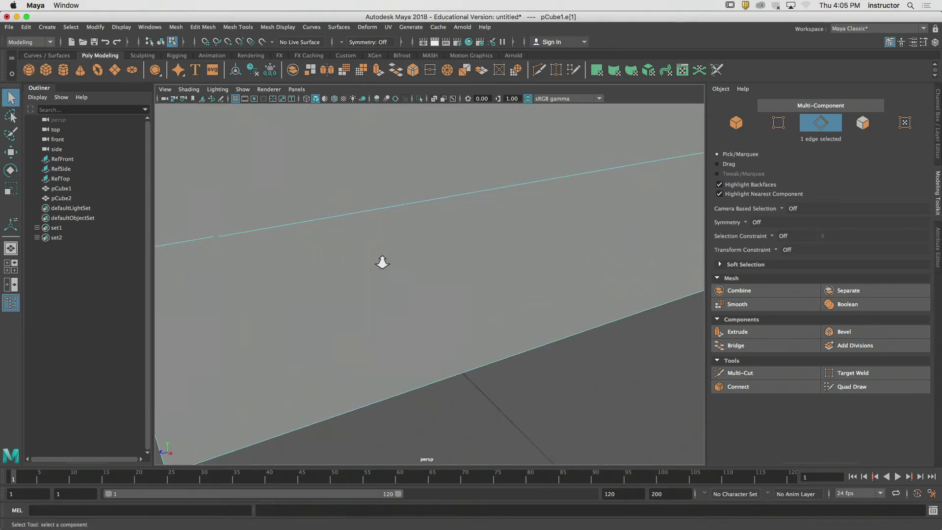
alt+middle_drag(211, 241, 330, 250)
key(w)
drag(220, 245, 313, 256)
key(q)
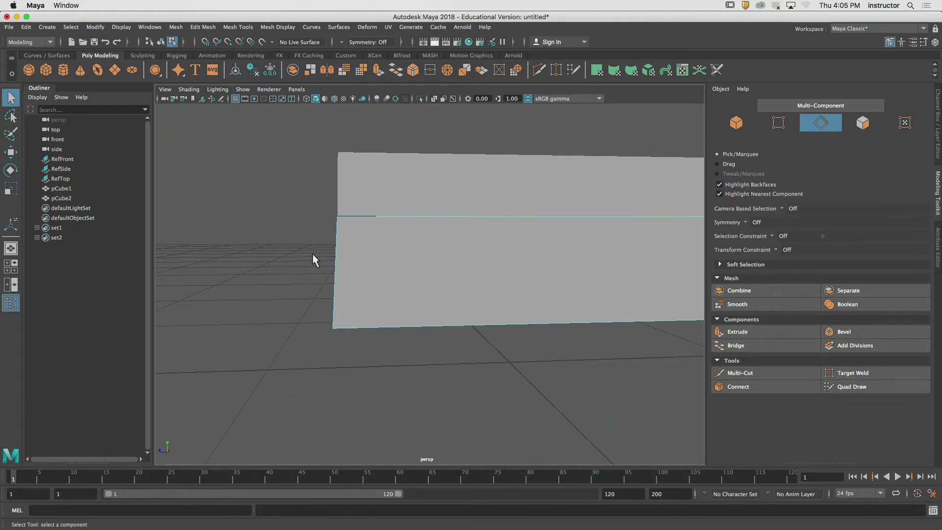
Return to the side view, turn on X-ray shading and examine the lower plank's bottom edge against the carriage's arched underside.
alt+drag(507, 196, 569, 204)
key(space)
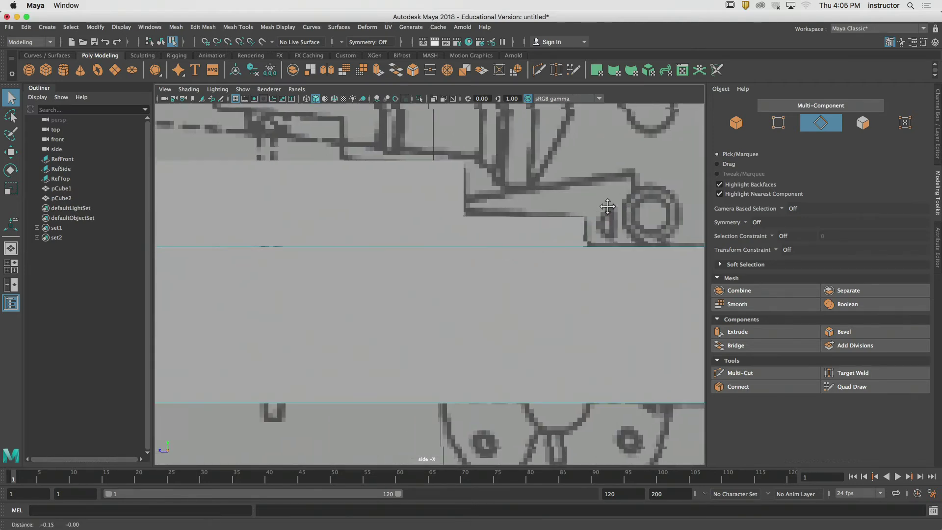
click(433, 98)
alt+middle_drag(440, 235, 466, 205)
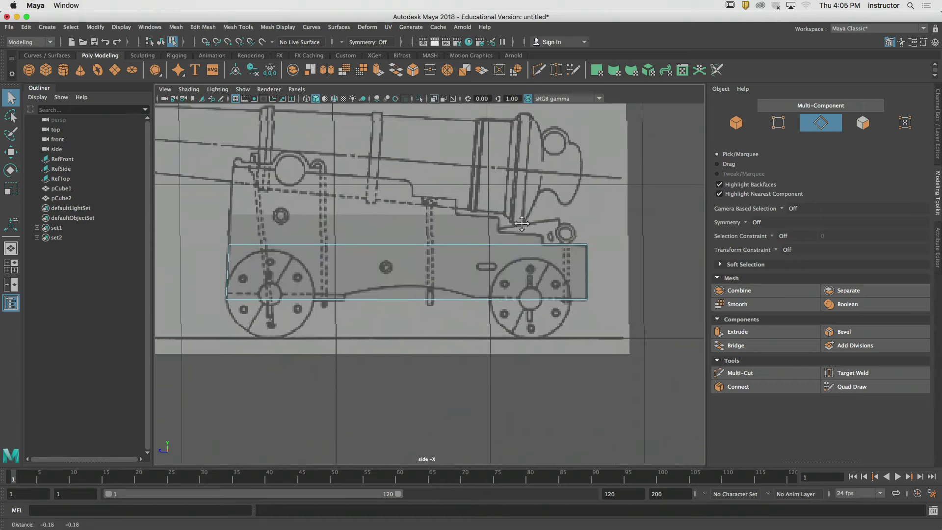
alt+right_drag(466, 205, 500, 205)
alt+middle_drag(499, 205, 534, 223)
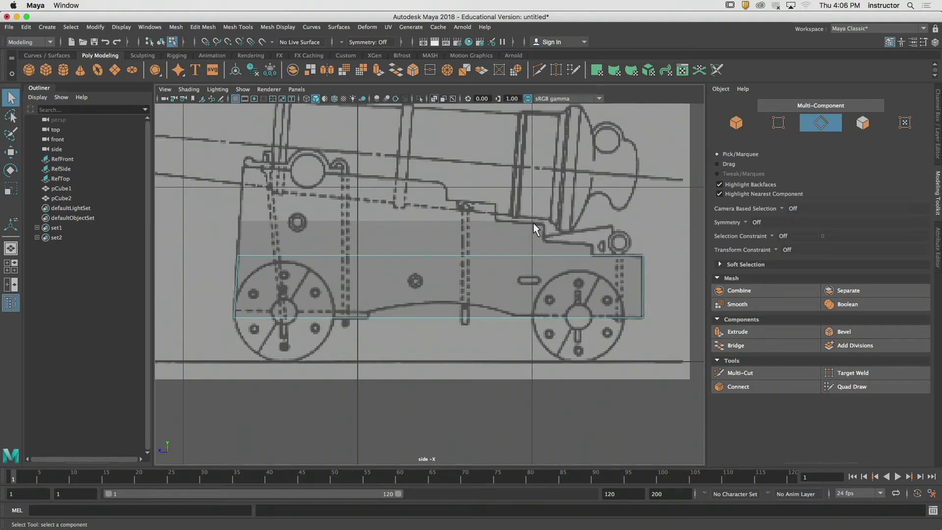
scroll(429, 278, up, 2)
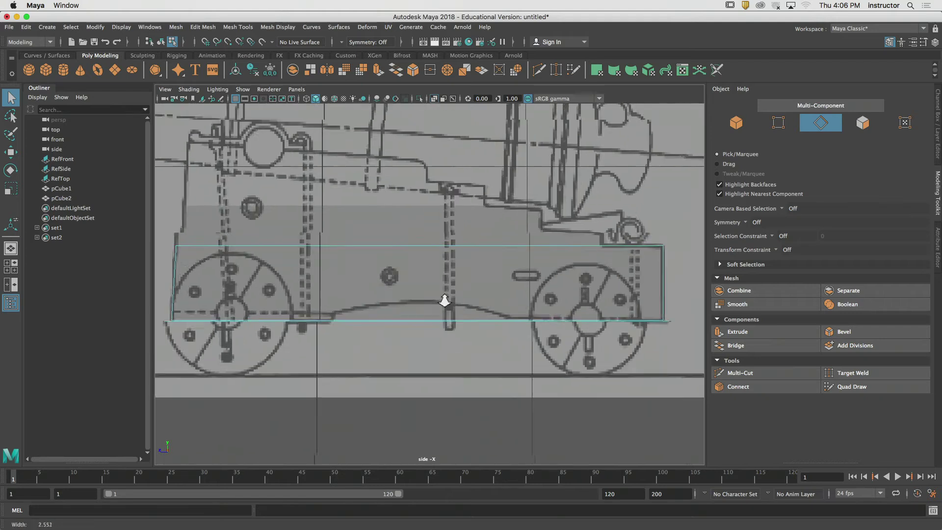
scroll(445, 301, up, 3)
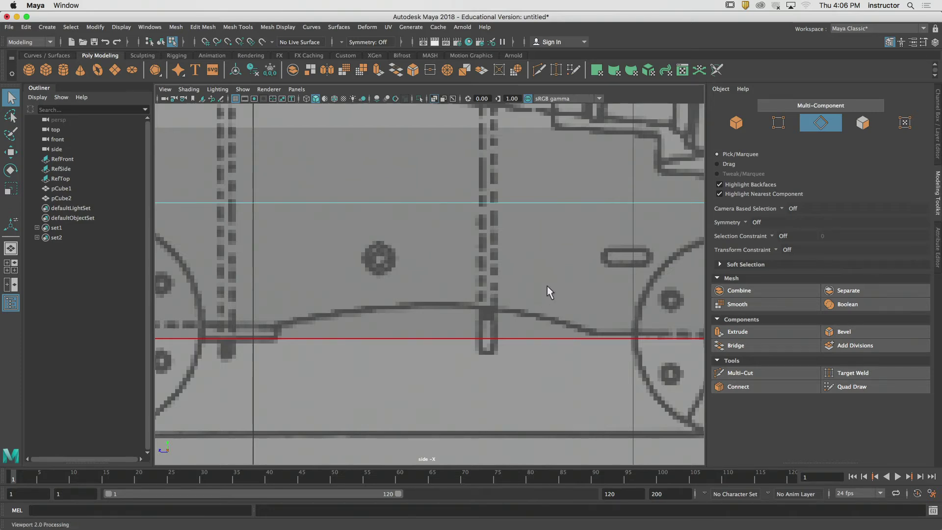
scroll(548, 287, down, 10)
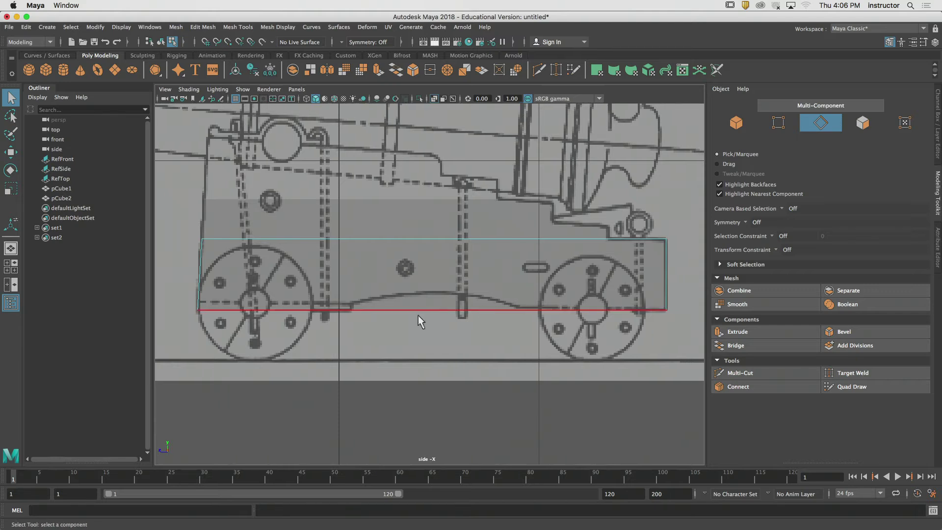
Cut two vertical edge loops through the lower plank, one at each end of the arched underside.
alt+middle_drag(458, 274, 464, 267)
scroll(464, 267, up, 2)
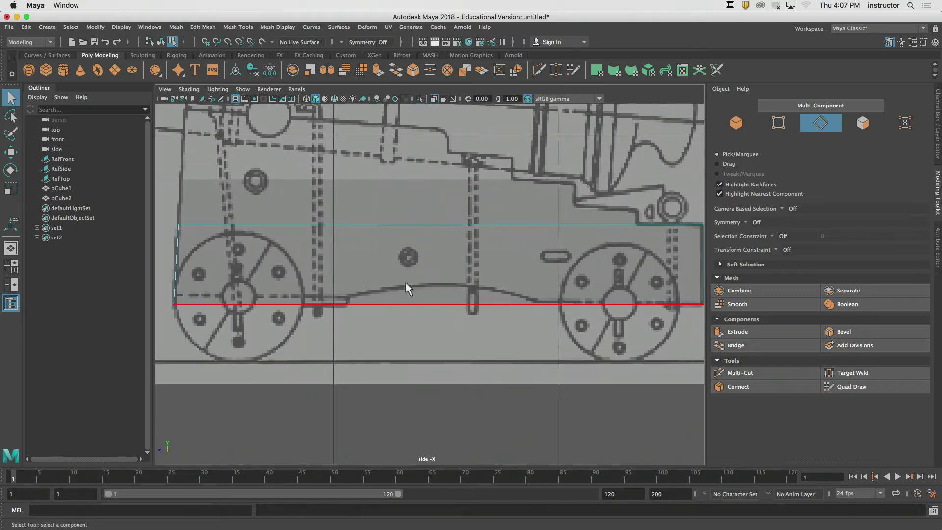
click(740, 372)
click(352, 224)
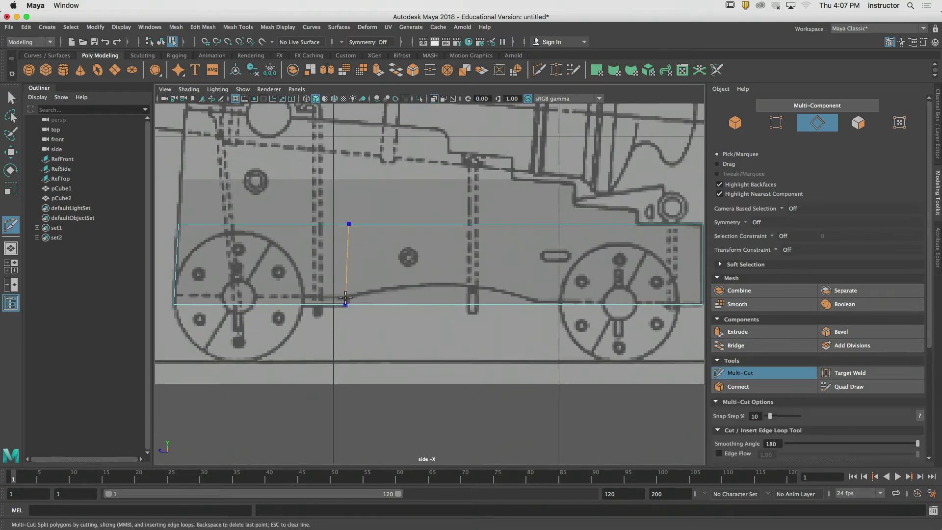
click(349, 300)
key(Return)
ctrl+click(538, 305)
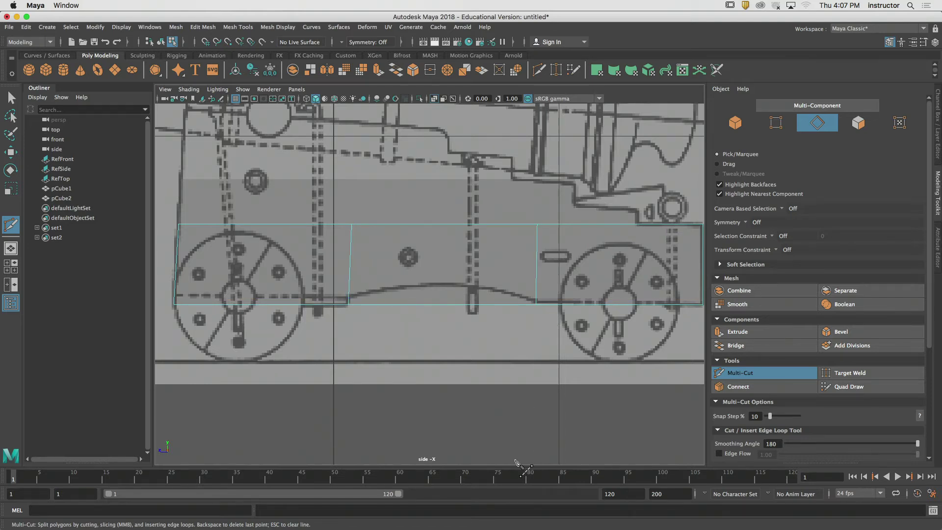
click(349, 305)
key(Escape)
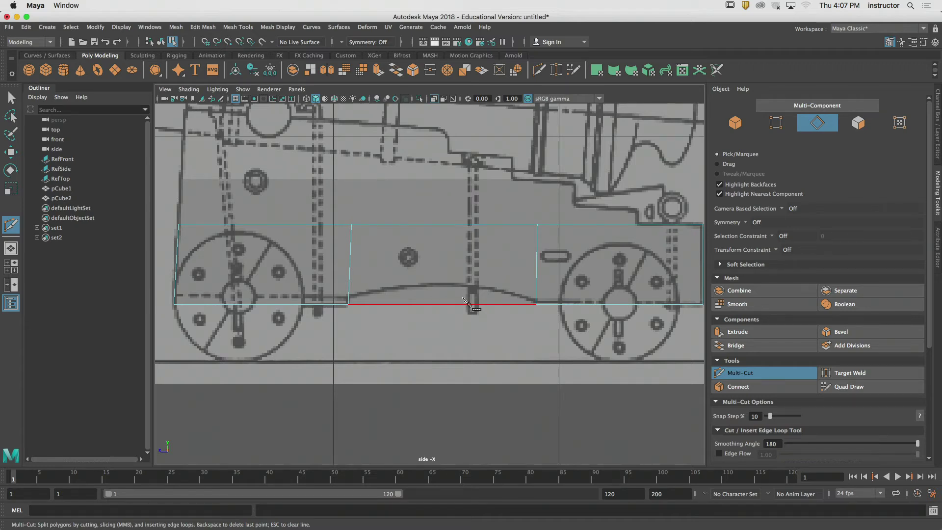
Try to cut five more vertical edge loops by eye across the arched section of the lower plank with Multi-Cut.
ctrl+click(439, 288)
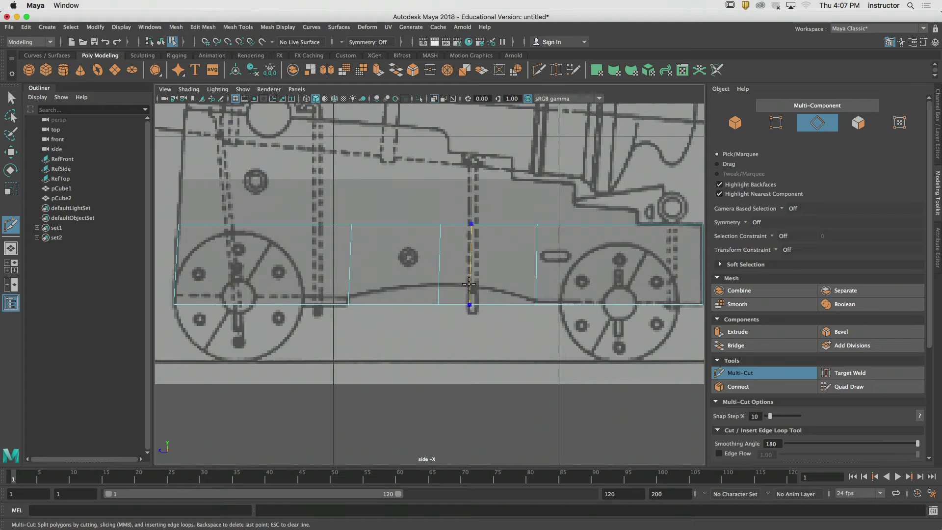
ctrl+click(502, 304)
ctrl+click(408, 288)
ctrl+click(382, 293)
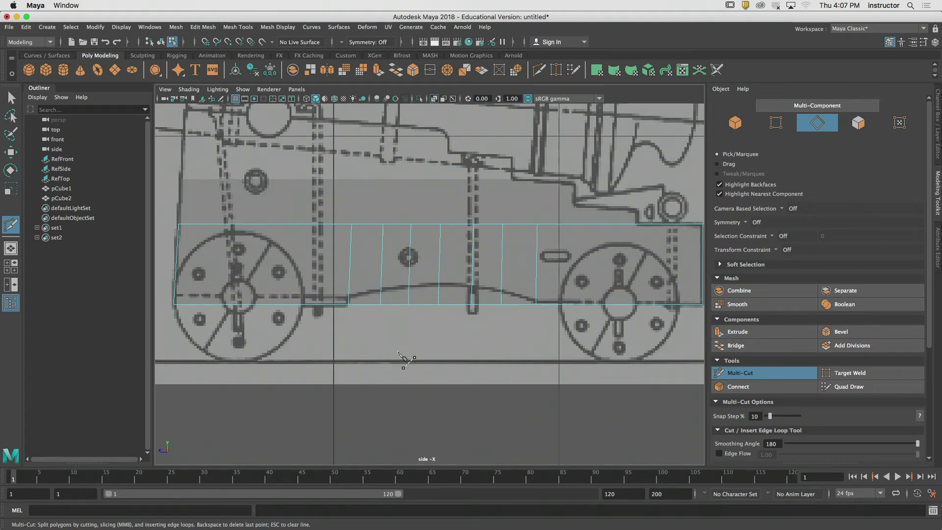
Undo the edge loops cut by eye between the two arch-end loops.
key(z)
key(z)
key(z)
key(z)
key(z)
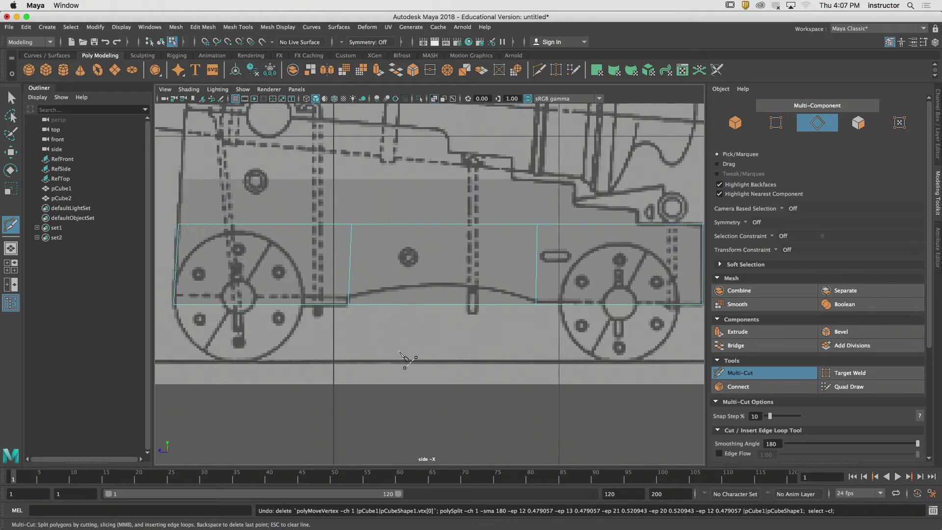
Leave Multi-Cut and open the settings of the Insert Edge Loop tool.
click(353, 301)
key(Escape)
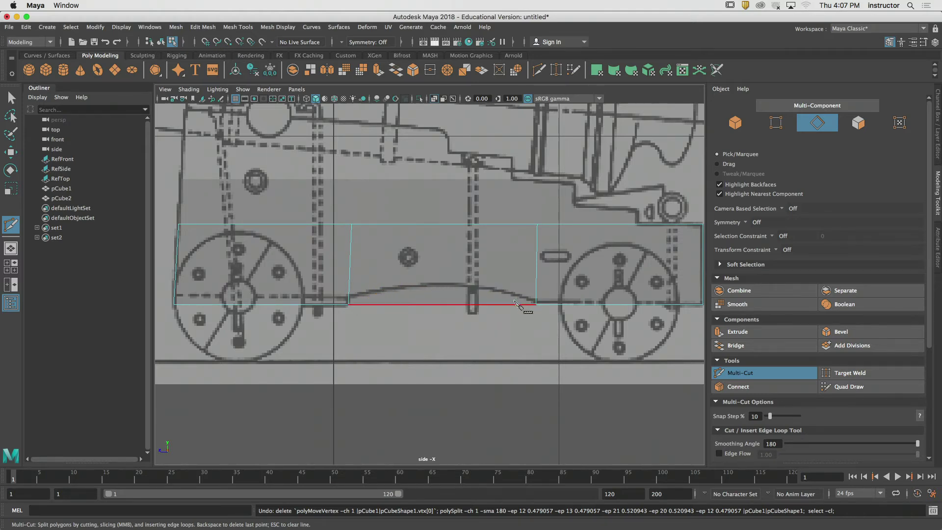
key(q)
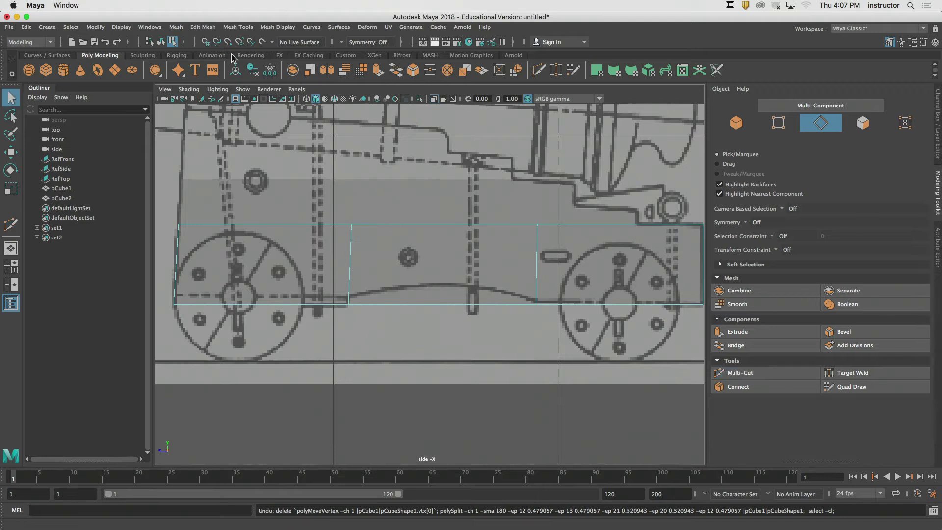
click(240, 27)
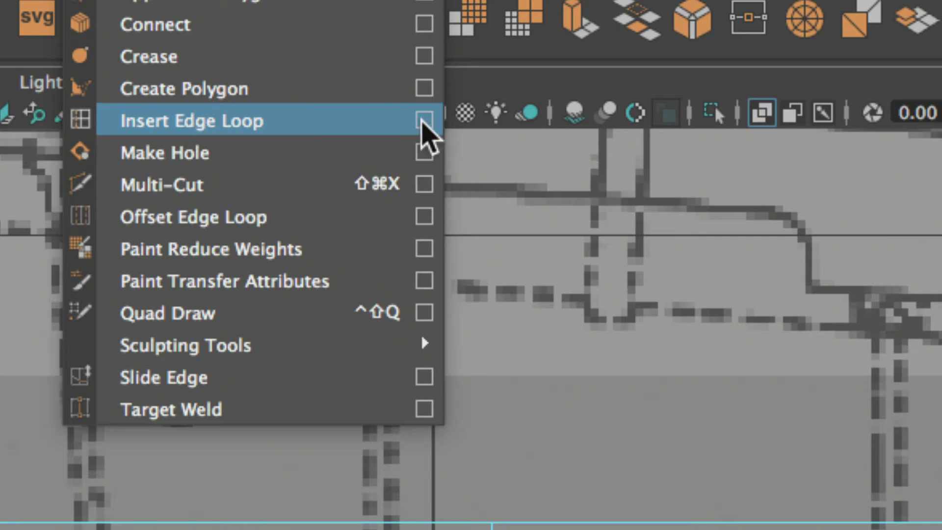
click(423, 121)
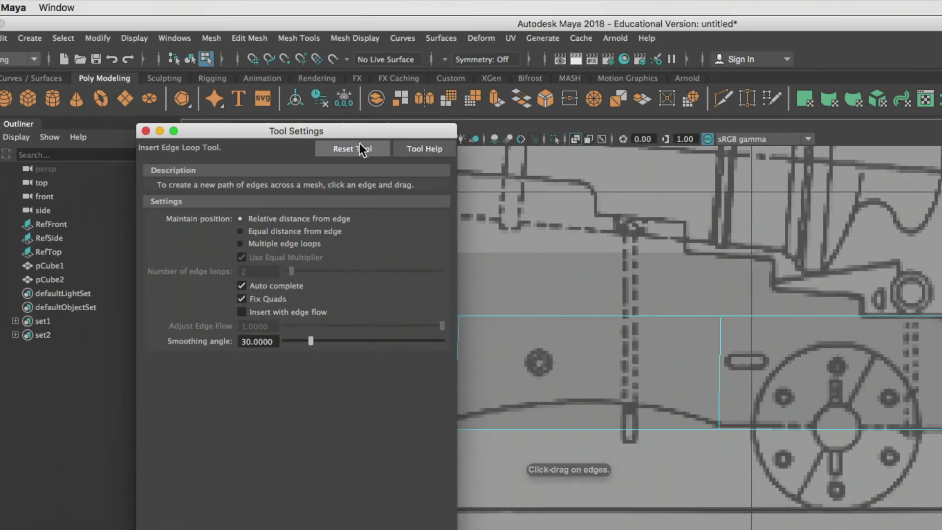
drag(351, 134, 321, 149)
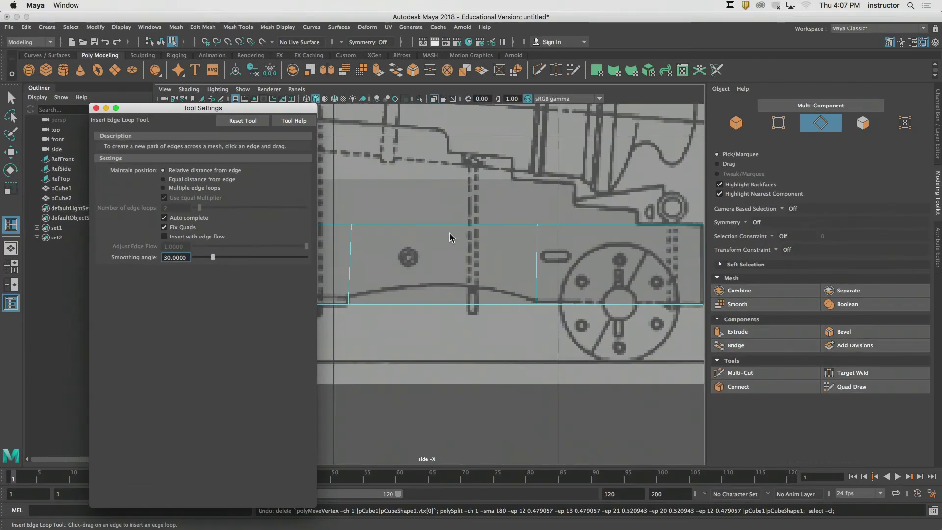
Try inserting two single edge loops in the arched section using relative distance from edge, and undo both.
click(446, 225)
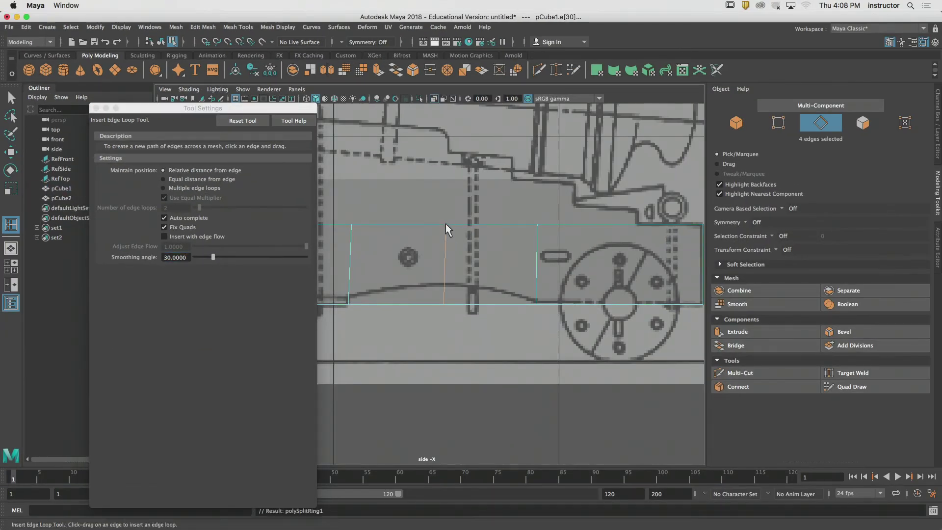
click(489, 225)
key(ctrl+z)
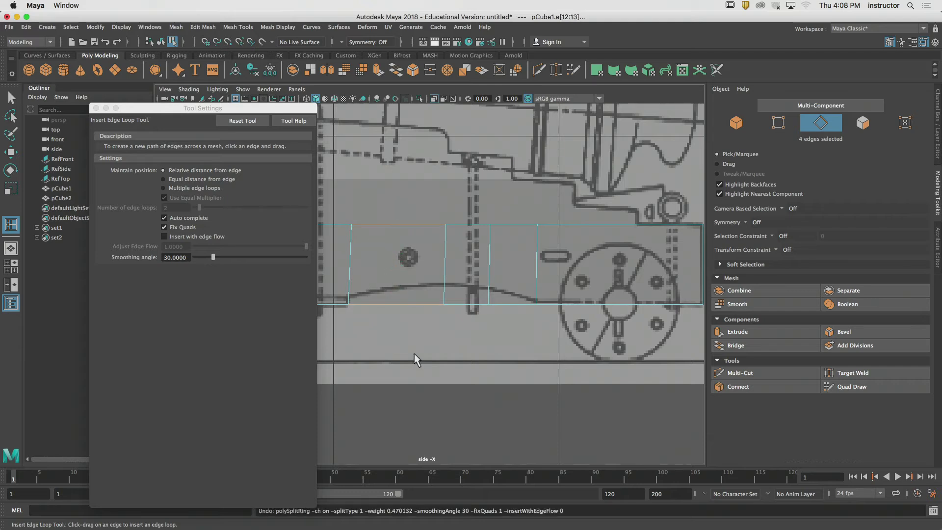
key(ctrl+z)
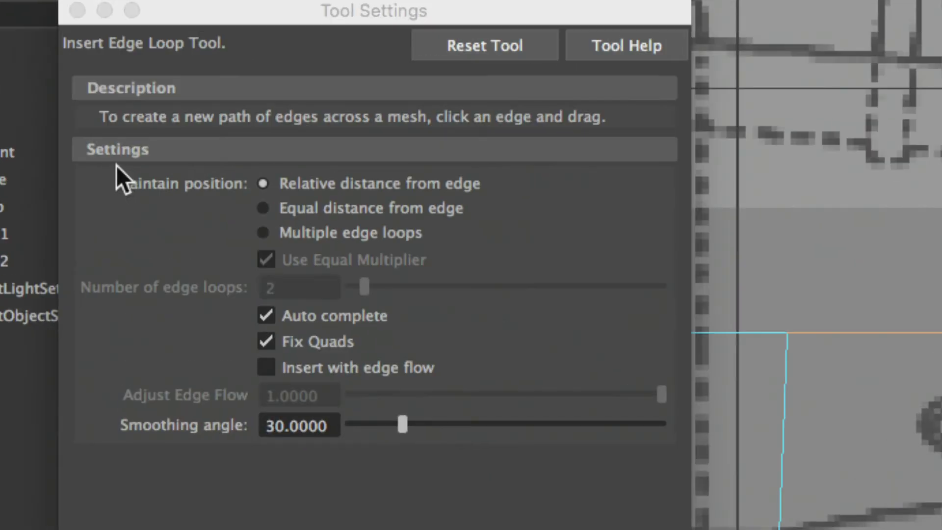
Set the Insert Edge Loop tool to multiple edge loops with 3 loops.
click(282, 234)
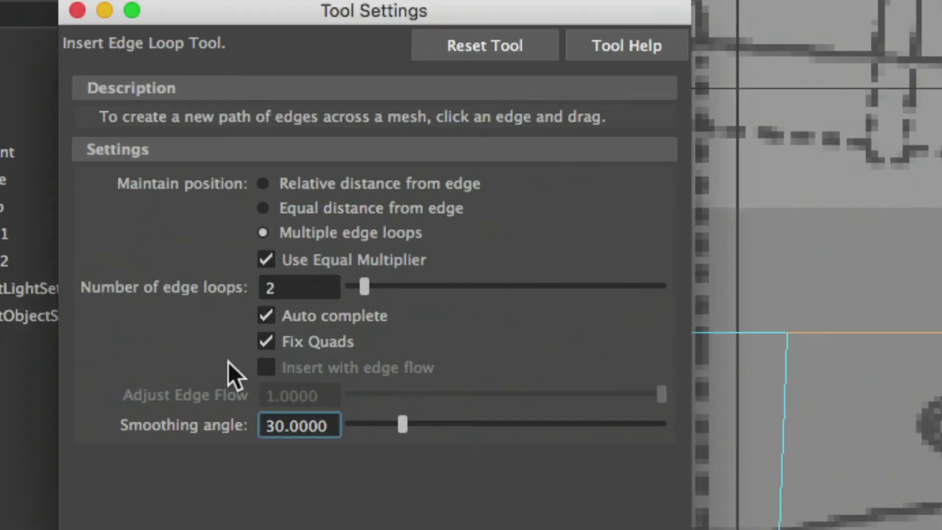
click(285, 293)
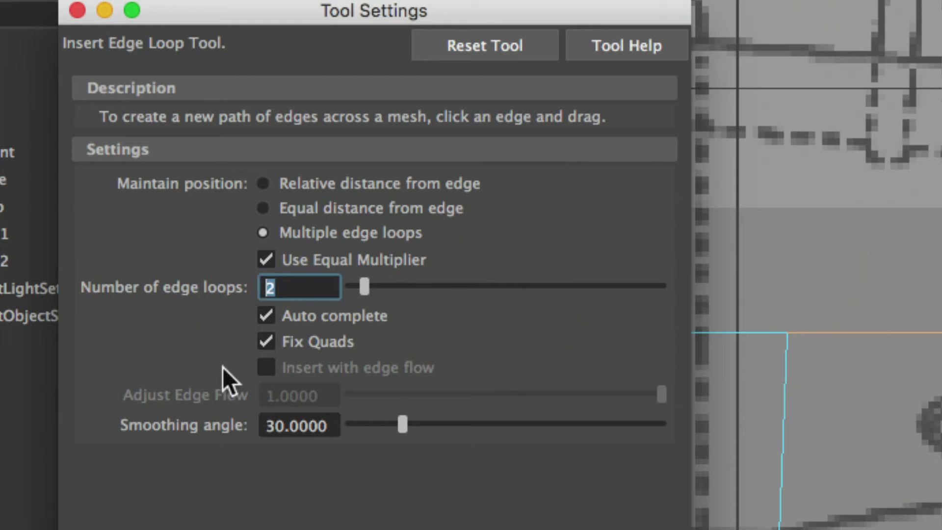
text(3)
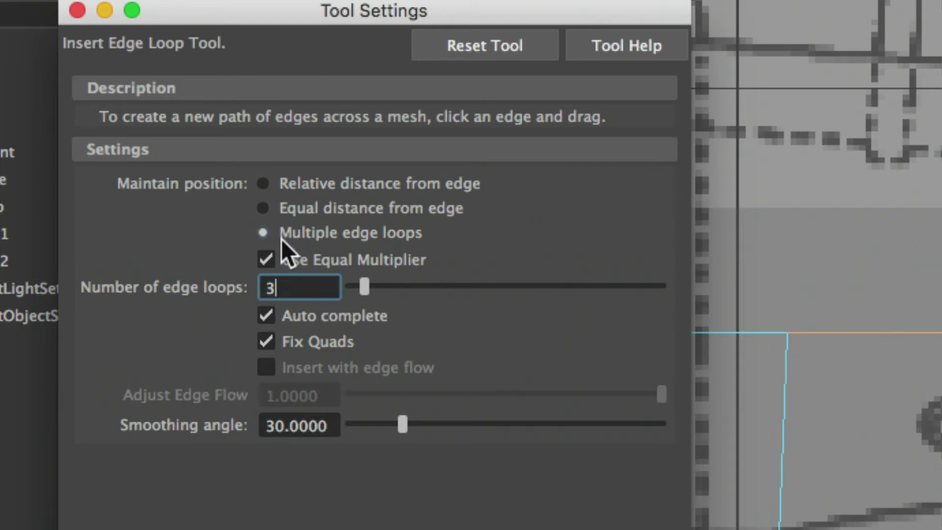
Try inserting one loop mid-arch with equal distance from edge, and undo it.
click(302, 210)
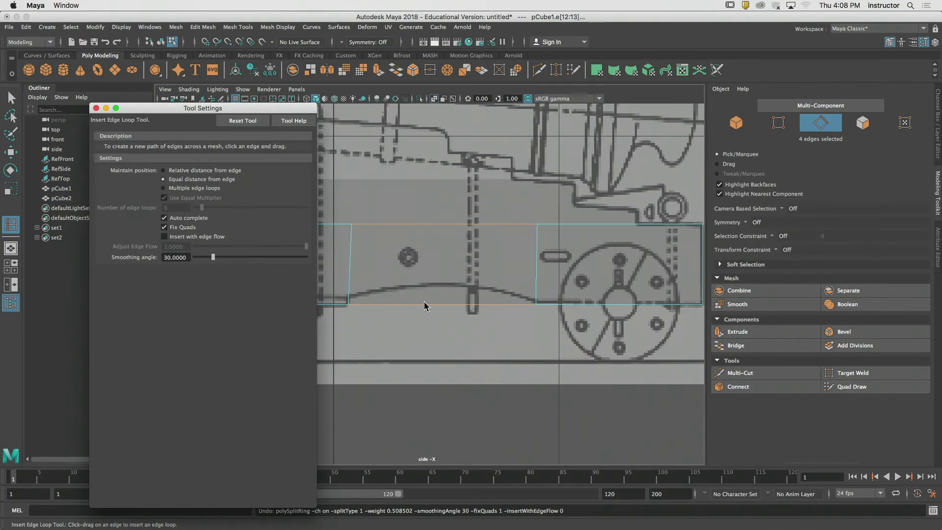
drag(424, 302, 437, 305)
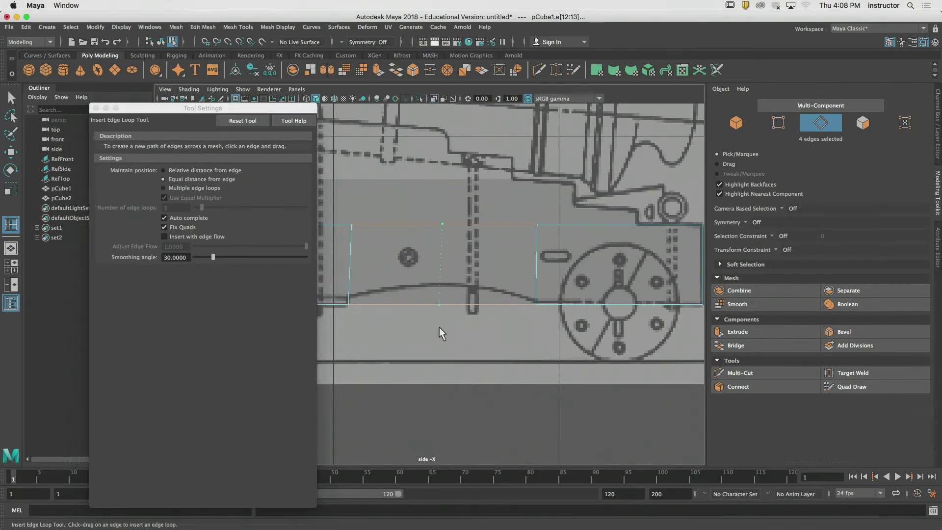
key(super+z)
Switch back to multiple edge loops, try inserting 3 loops across the arched section, and undo them.
click(191, 188)
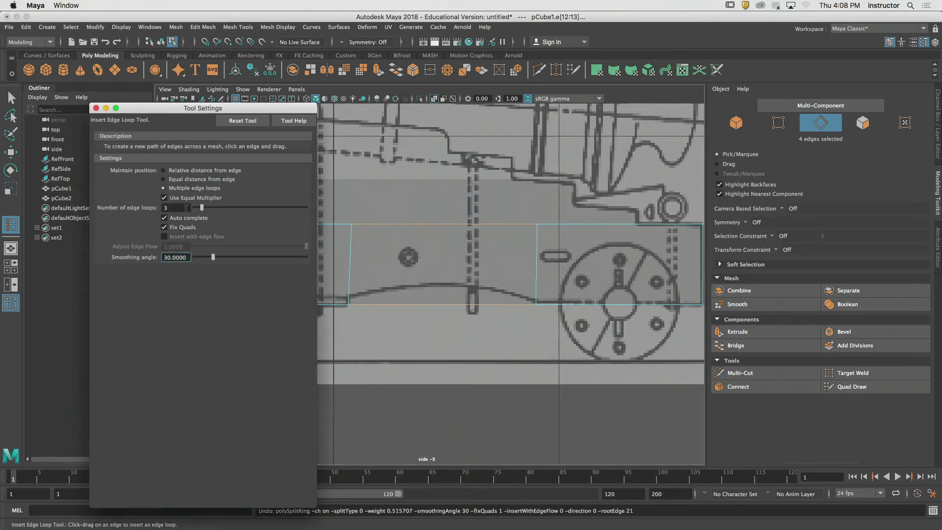
click(444, 305)
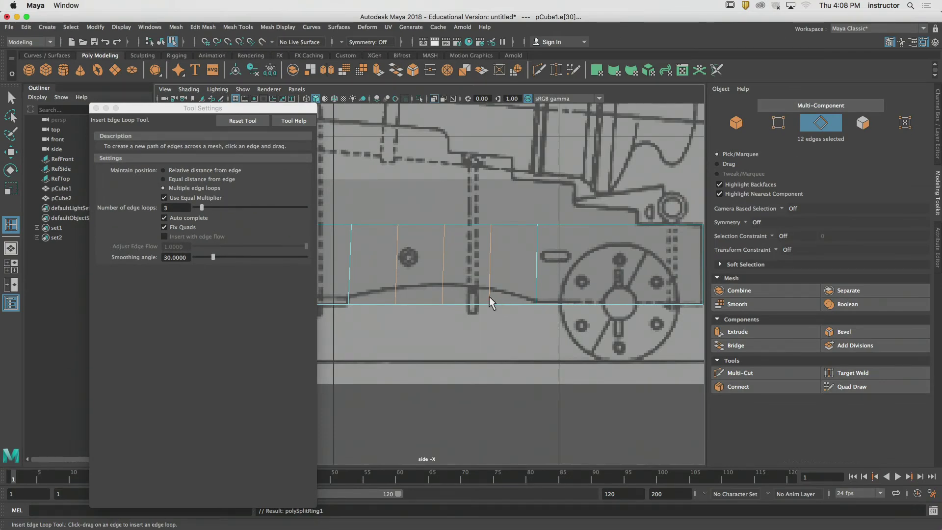
key(z)
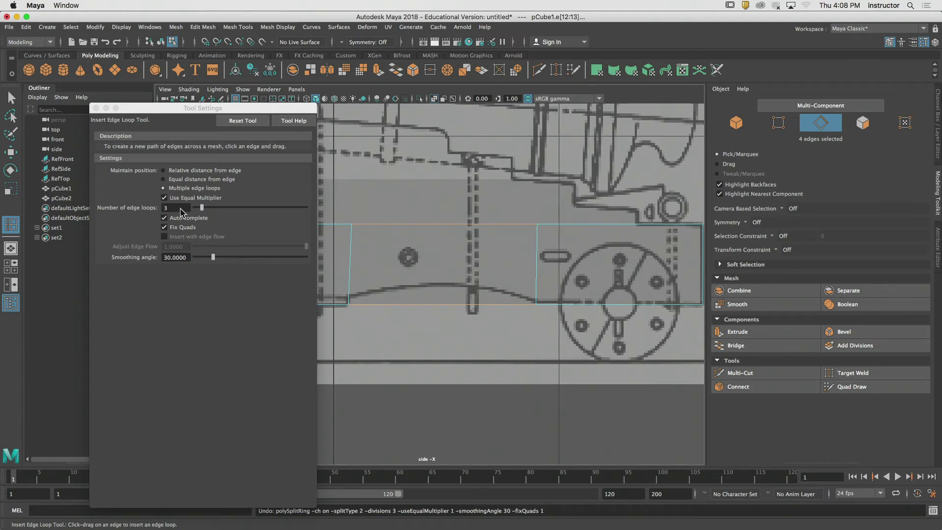
Set the number of edge loops to 5 and insert them evenly across the lower plank's arched section.
drag(180, 209, 156, 210)
text(5)
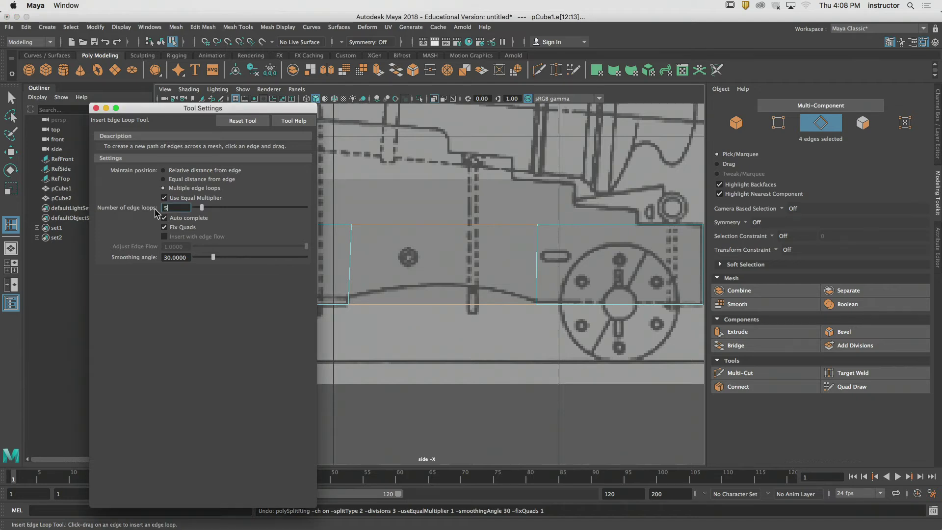
click(472, 303)
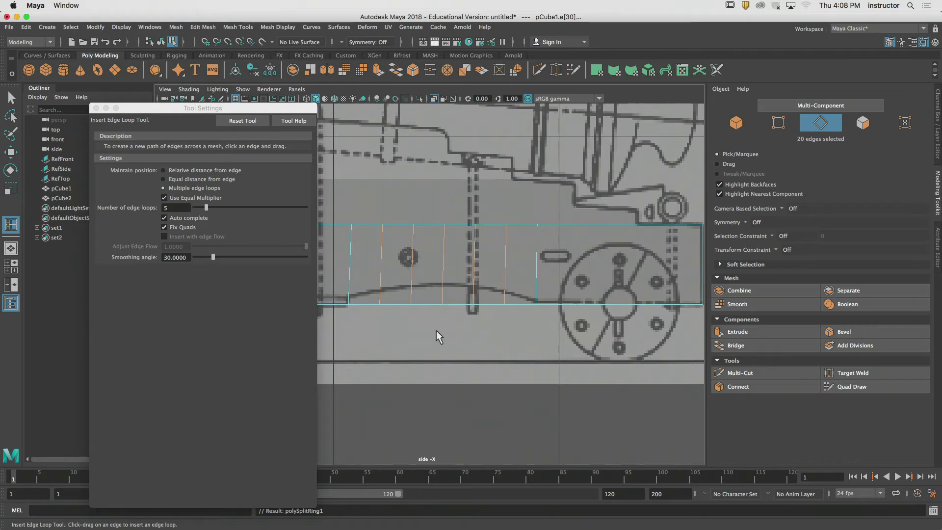
Leave the Insert Edge Loop tool, close its settings and switch the lower plank to vertex selection.
key(q)
click(96, 108)
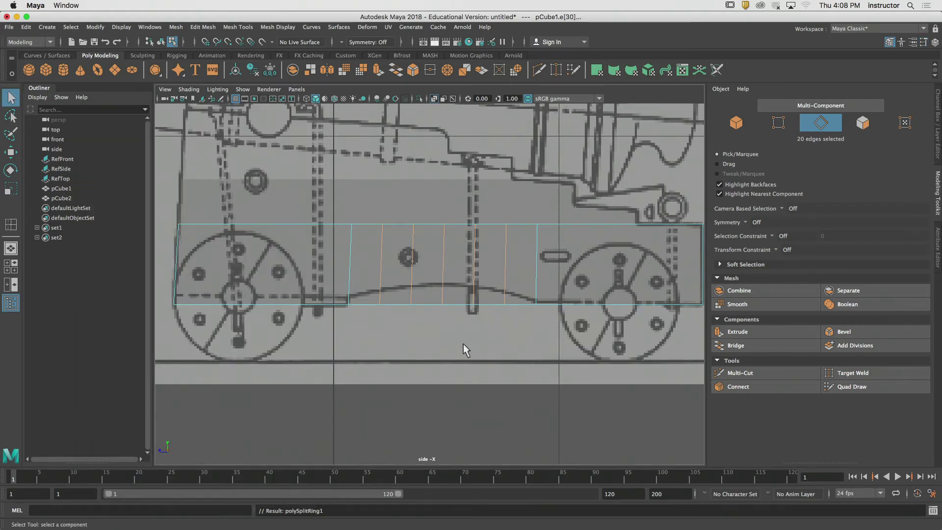
click(463, 344)
alt+middle_drag(433, 297, 456, 298)
scroll(455, 298, up, 3)
click(774, 122)
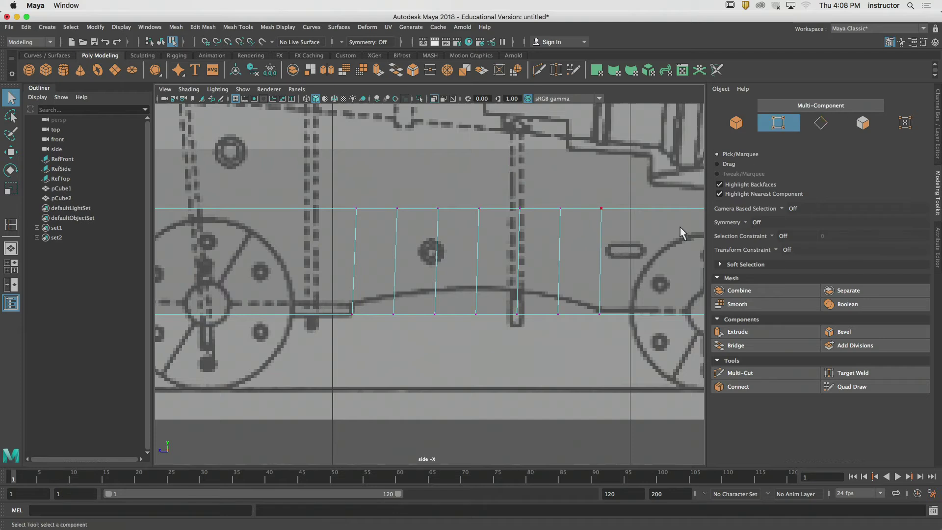
Try to raise the bottom vertices of the arched section one column at a time to follow the reference arch.
drag(463, 293, 499, 343)
key(w)
drag(481, 299, 478, 269)
drag(504, 302, 579, 333)
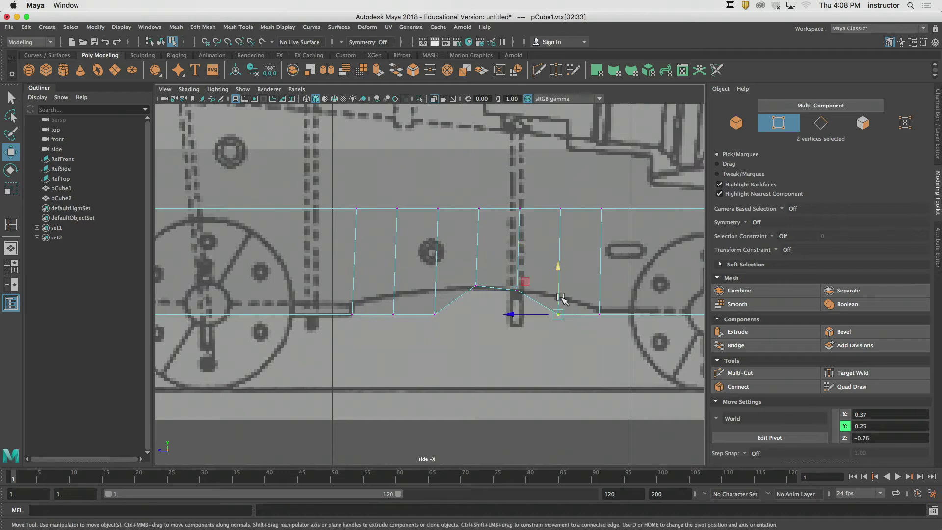
drag(561, 297, 560, 281)
drag(428, 294, 411, 338)
key(ctrl+z)
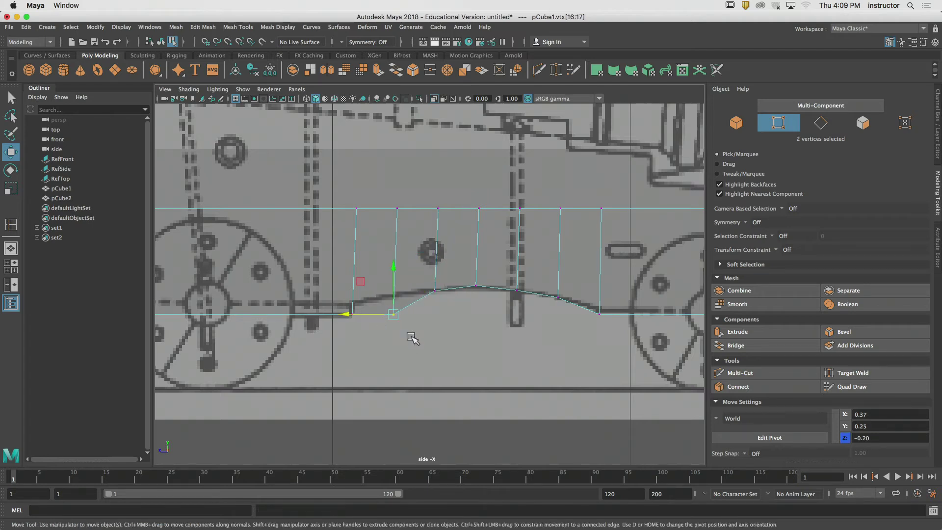
drag(394, 302, 394, 283)
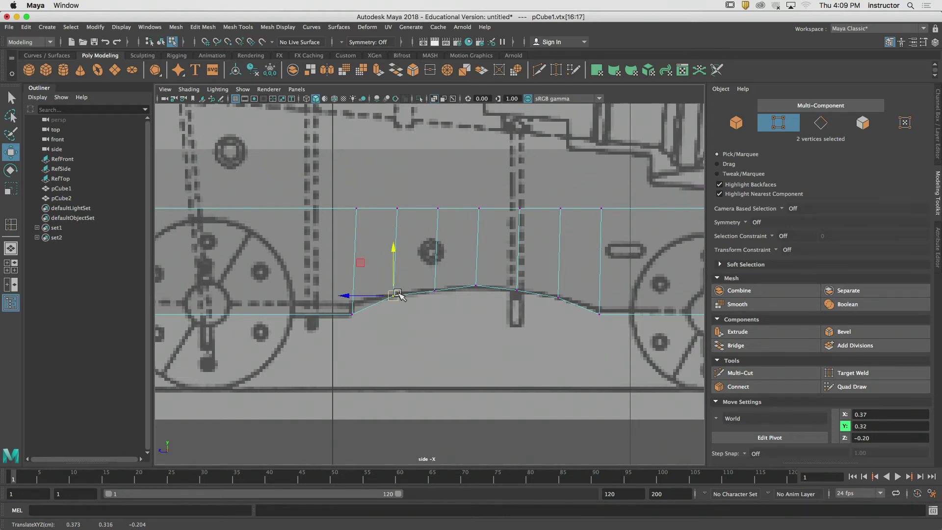
Undo all the arch vertex moves and clear the vertex selection.
key(ctrl+z)
key(ctrl+z)
key(ctrl+z)
key(ctrl+z)
key(ctrl+z)
key(ctrl+z)
key(ctrl+z)
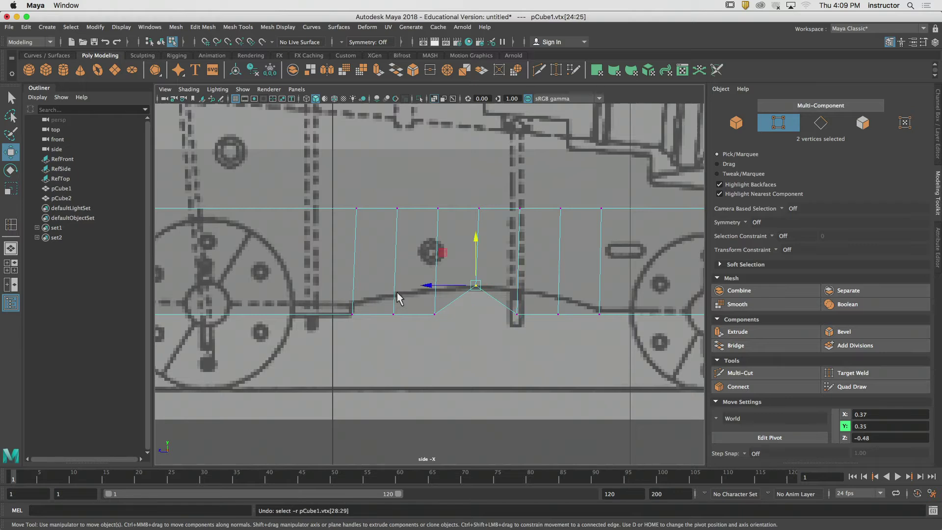
key(ctrl+z)
key(q)
click(510, 336)
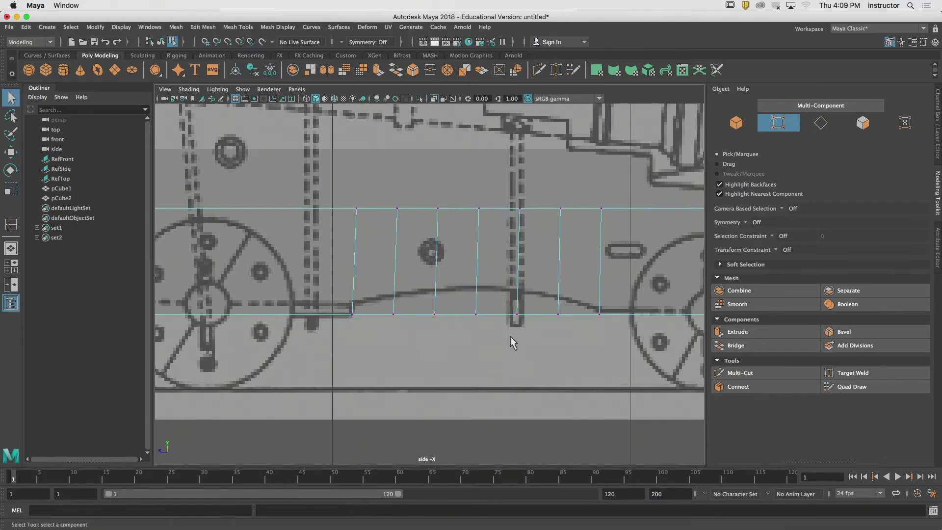
Select the ten bottom vertices between the two ends of the lower plank's arched section.
alt+middle_drag(511, 337, 464, 326)
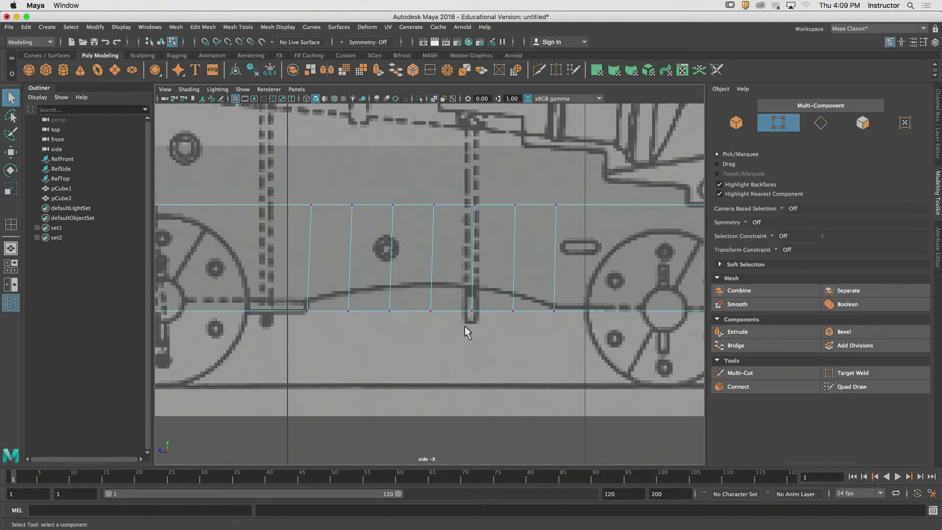
alt+right_drag(465, 326, 511, 328)
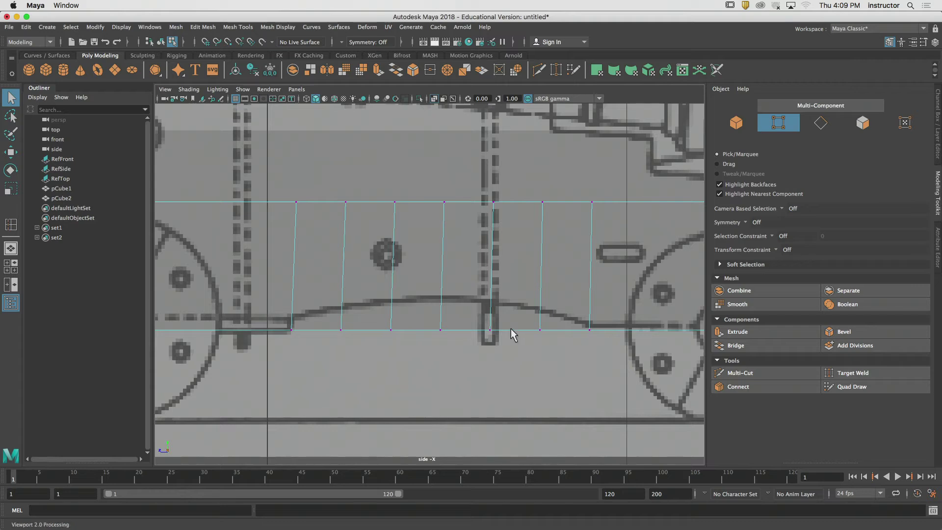
drag(429, 321, 484, 361)
drag(423, 292, 425, 297)
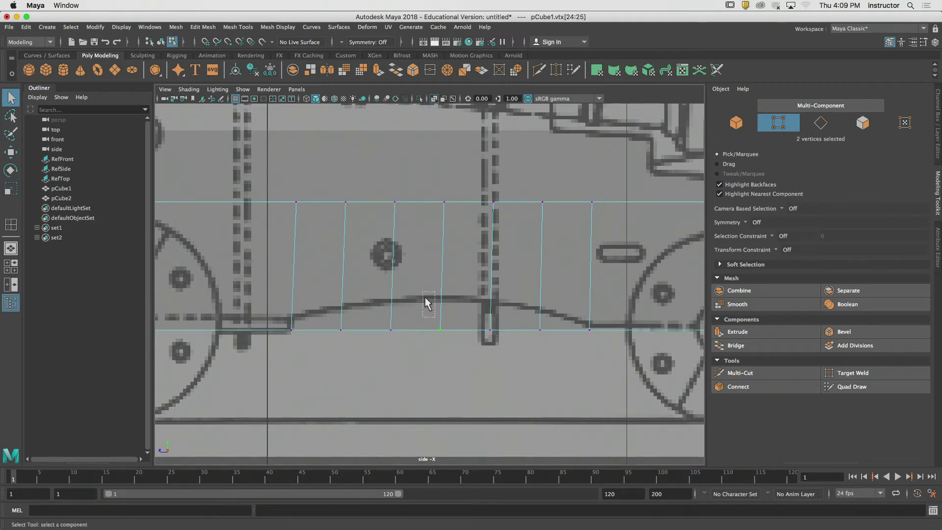
drag(339, 321, 549, 346)
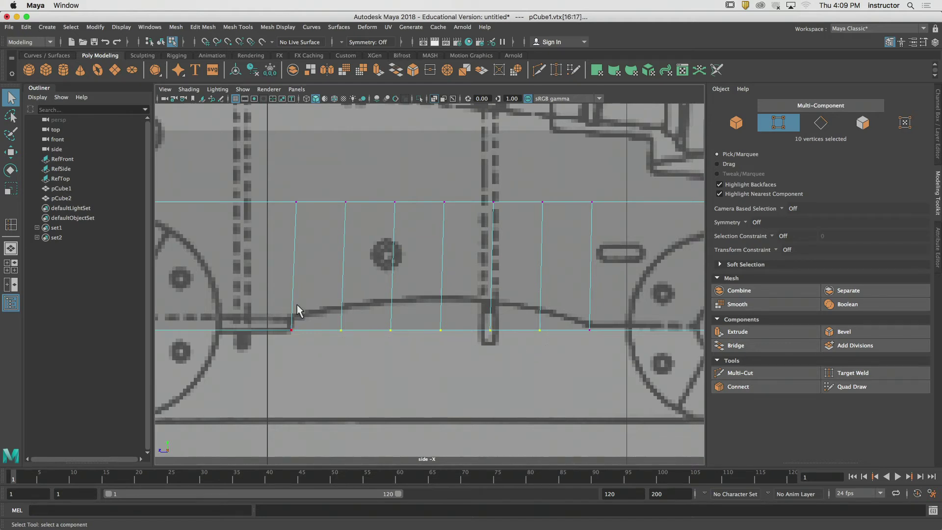
key(space)
drag(452, 340, 458, 273)
key(space)
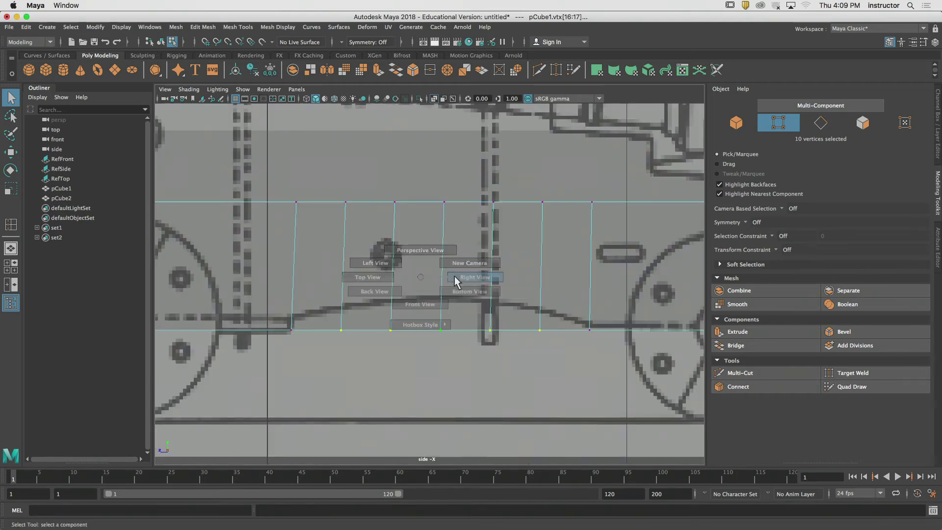
Show the Soft Selection settings and turn on Soft Select.
scroll(526, 301, up, 2)
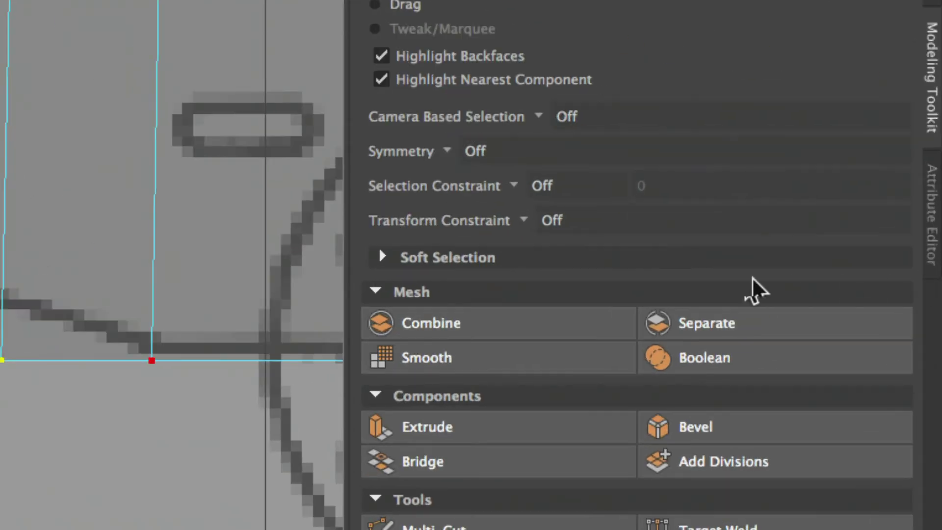
click(569, 251)
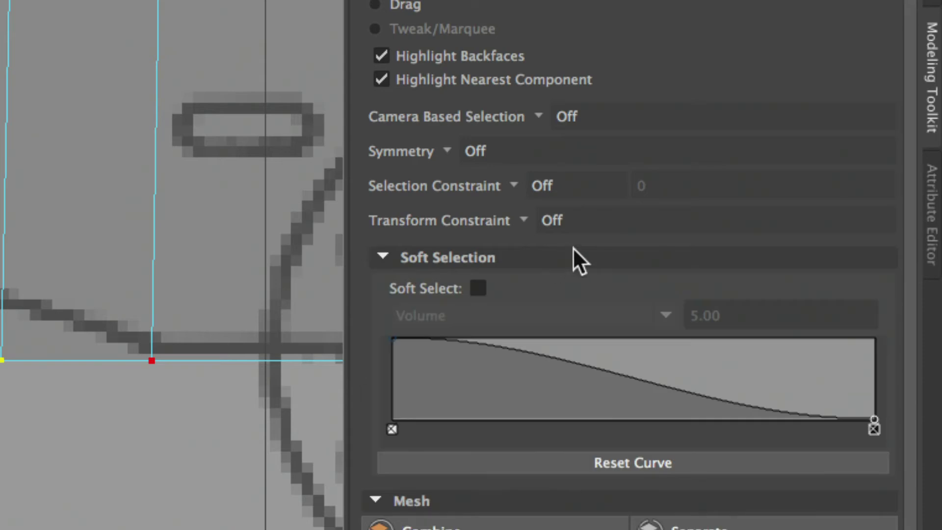
click(478, 288)
click(478, 288)
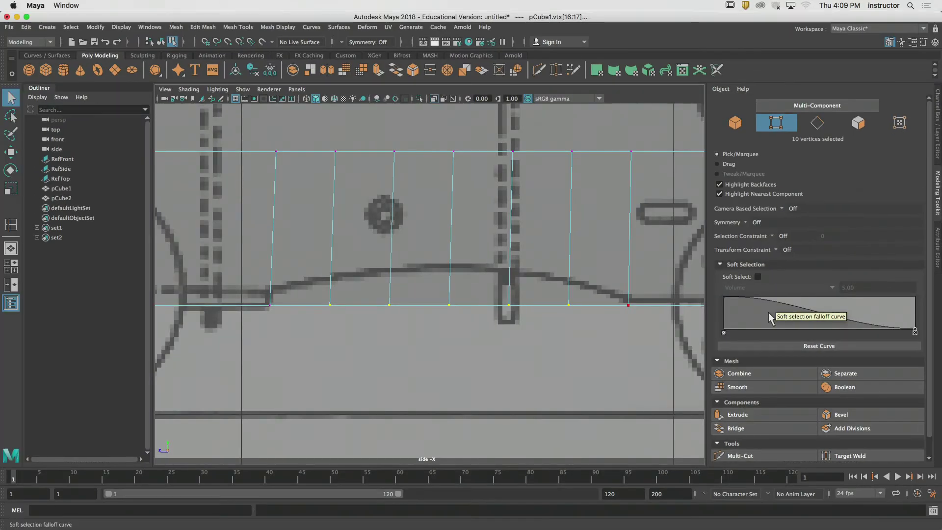
key(b)
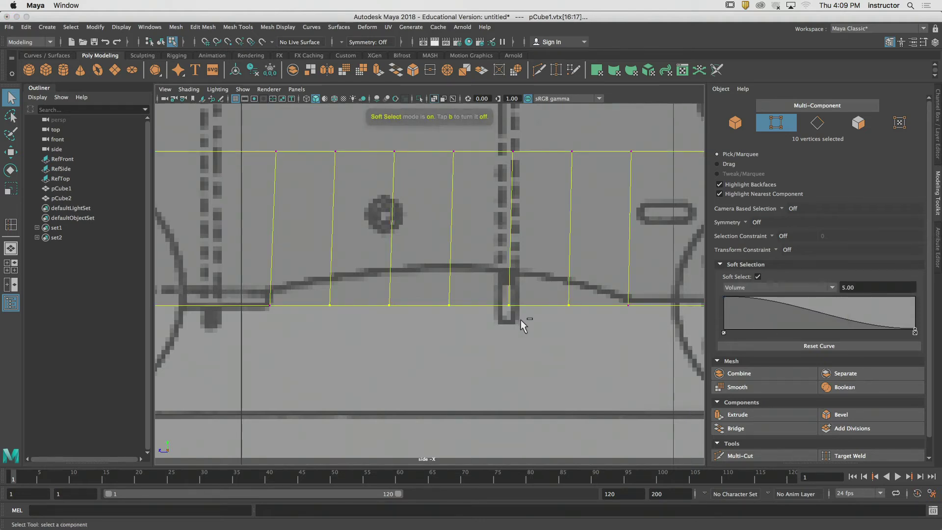
Set the soft selection falloff radius to 4.50 and clear the vertex selection.
scroll(525, 323, down, 5)
scroll(638, 275, up, 5)
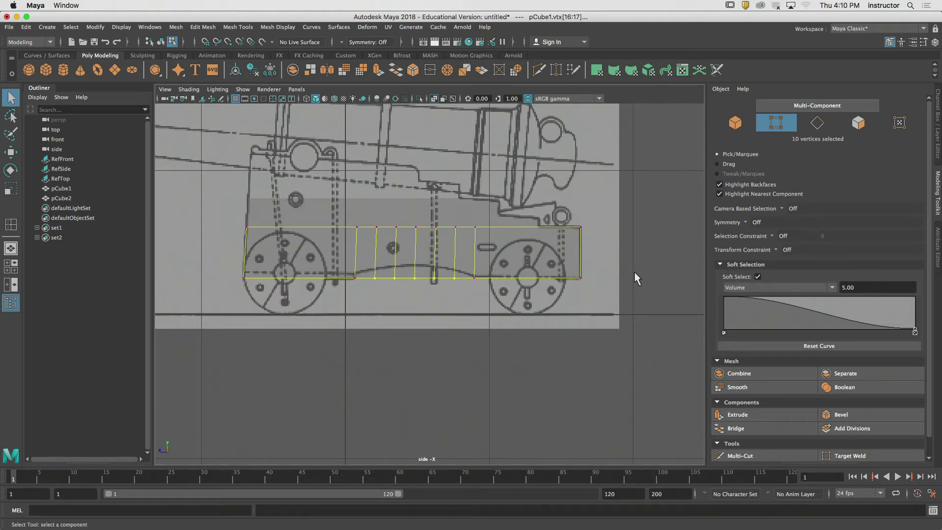
alt+middle_drag(452, 272, 475, 261)
alt+right_drag(450, 256, 561, 267)
alt+middle_drag(513, 253, 500, 267)
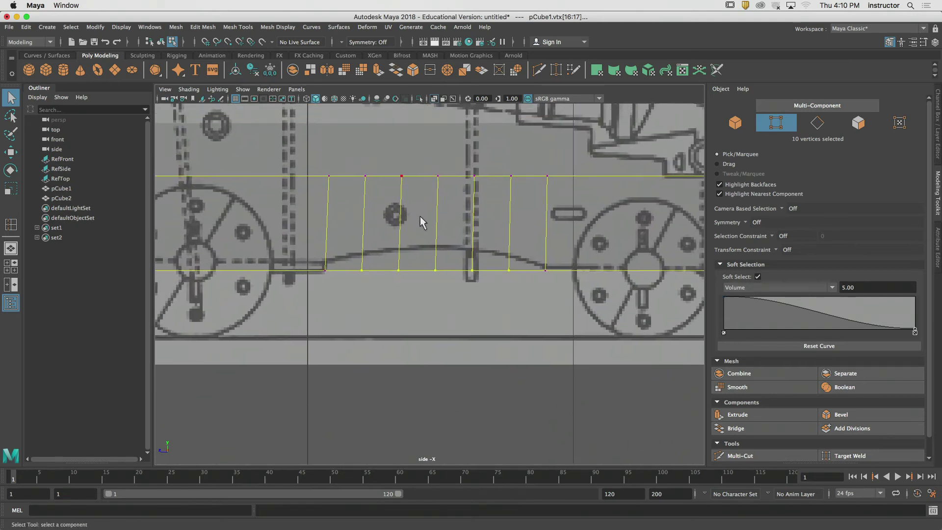
drag(446, 244, 434, 265)
drag(287, 263, 204, 262)
scroll(516, 288, down, 5)
click(443, 288)
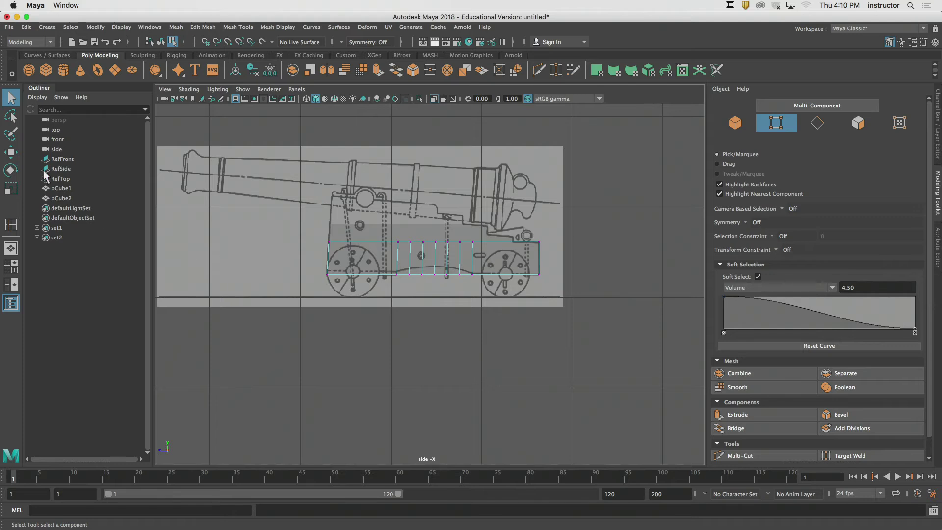
Show the Move Tool's soft selection settings and reselect the ten bottom vertices of the arched section.
double_click(11, 152)
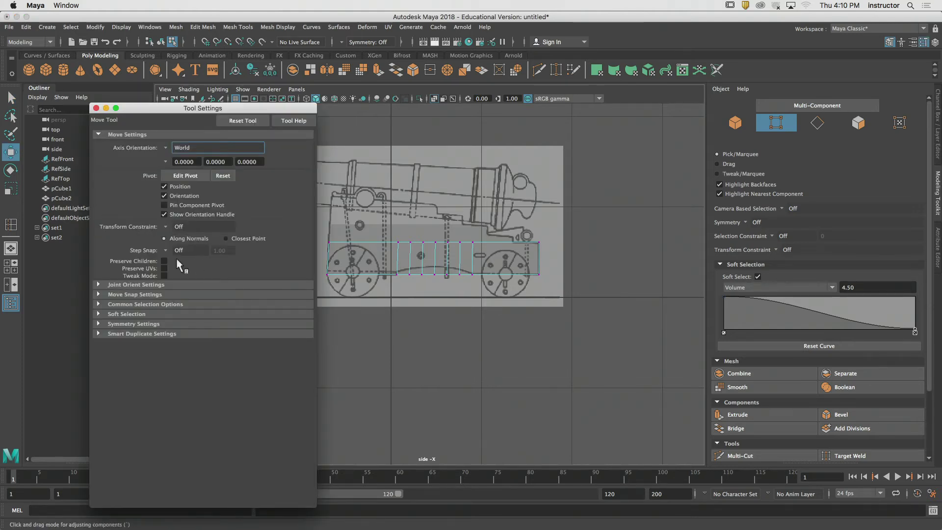
click(127, 314)
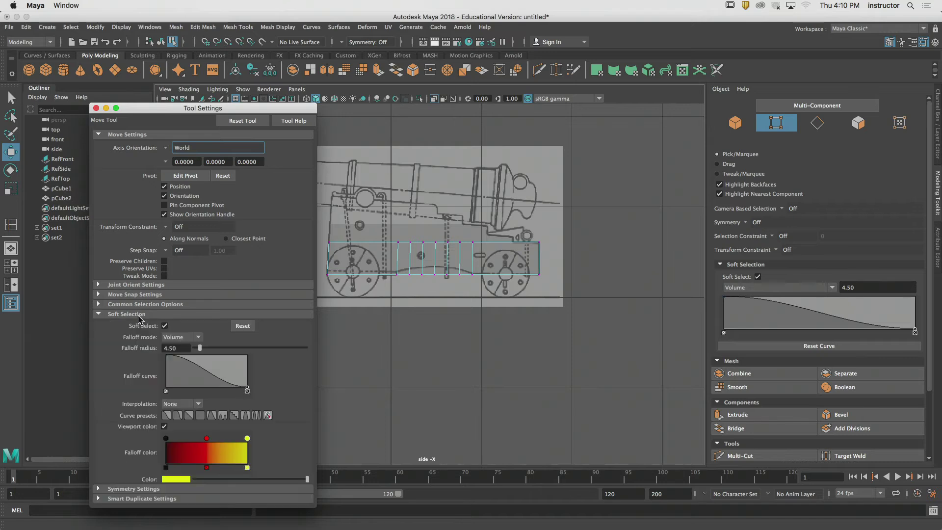
alt+middle_drag(429, 269, 493, 271)
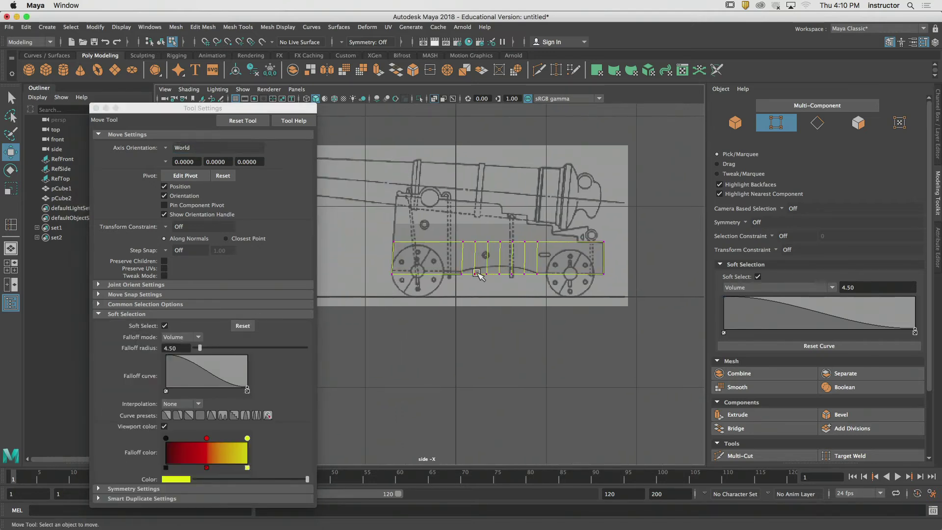
drag(472, 269, 531, 289)
alt+middle_drag(518, 274, 506, 273)
scroll(505, 273, up, 5)
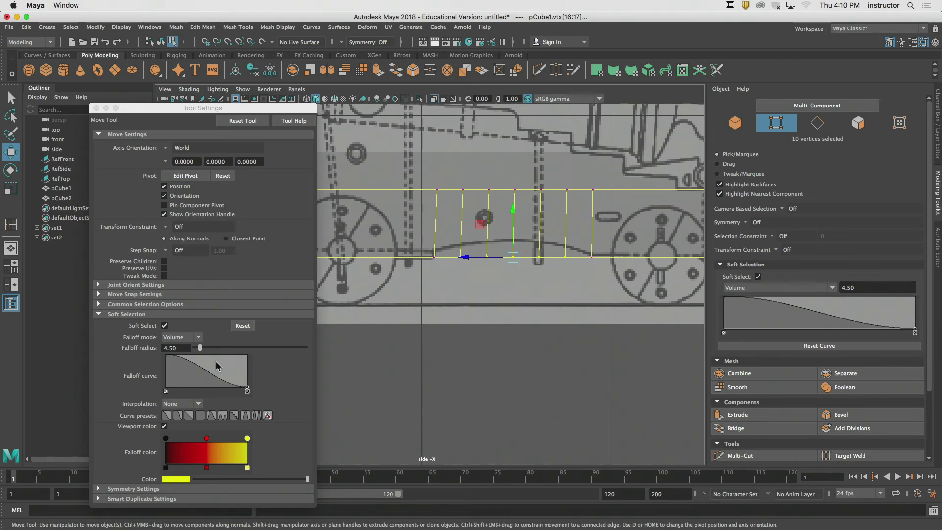
Reduce the falloff radius to 0.41, try raising the ten bottom vertices towards the reference arch and undo the move.
drag(200, 348, 193, 350)
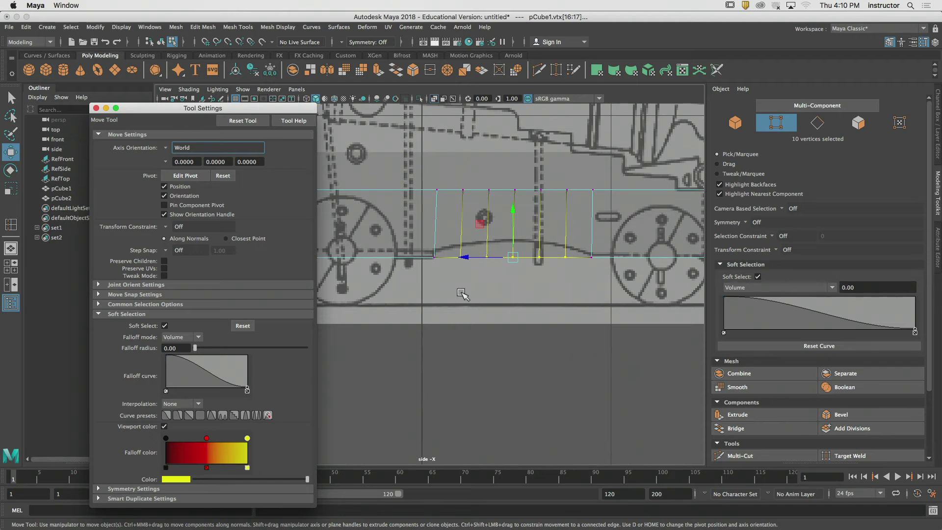
scroll(494, 282, up, 3)
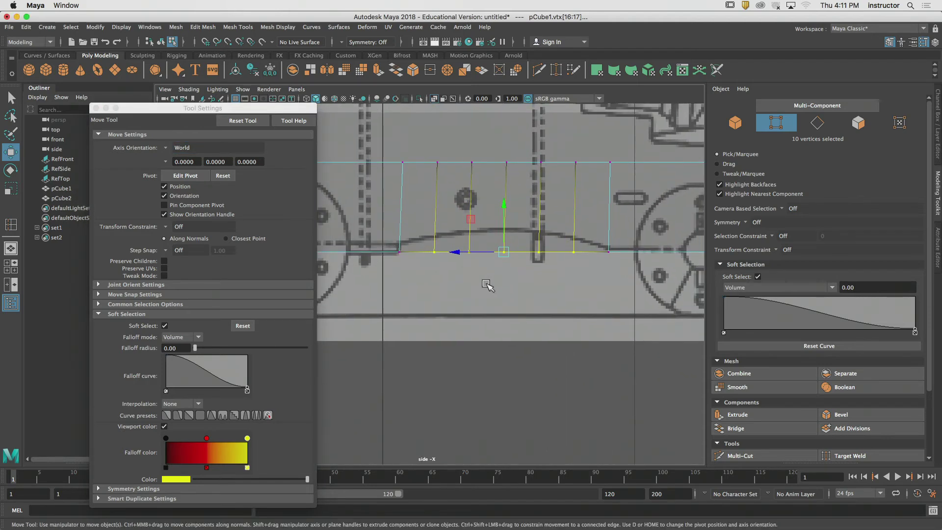
key(b)
mouse_move(486, 283)
mouse_down()
mouse_move(579, 293)
mouse_move(484, 290)
mouse_up()
key(b)
key(b)
drag(504, 286, 557, 298)
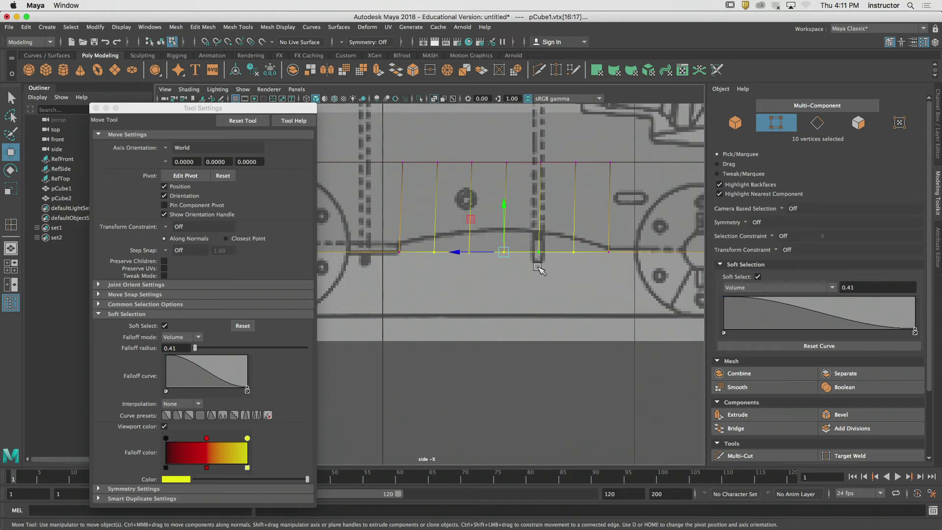
drag(505, 212, 511, 193)
key(super+z)
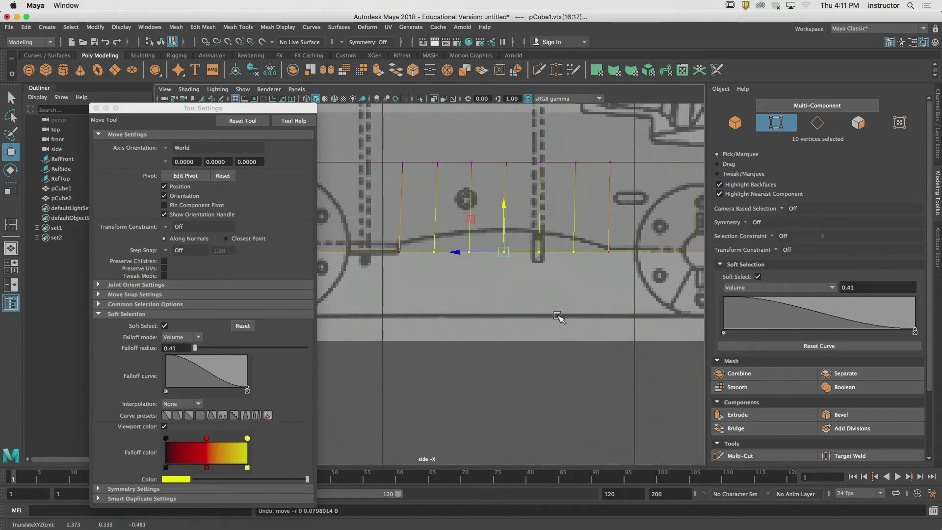
Try raising the ten bottom vertices with falloff radii of 0.29 and 0.12, undoing each move.
key(b)
drag(536, 282, 506, 284)
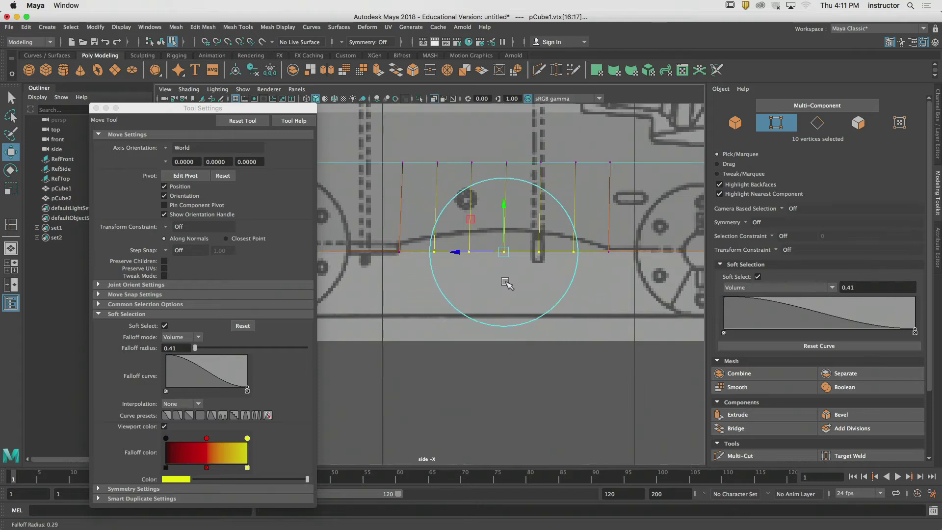
drag(504, 238, 503, 222)
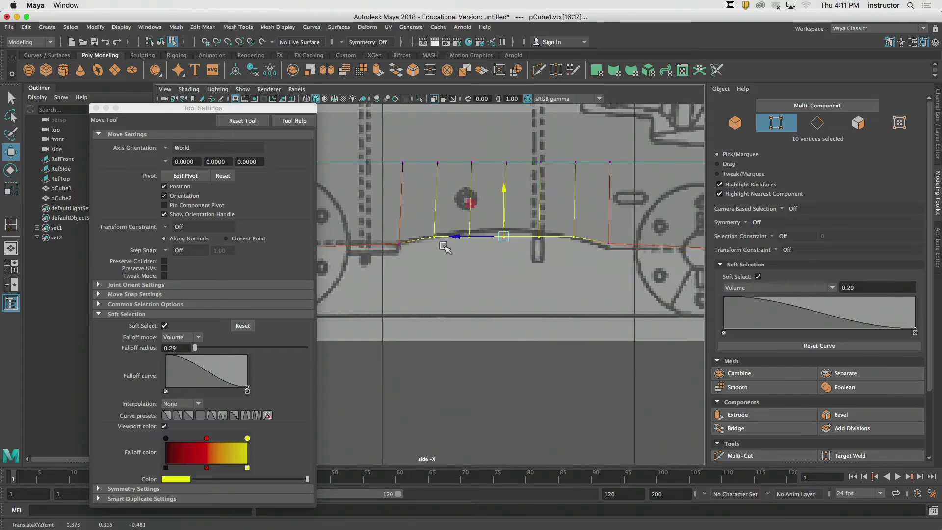
key(super+z)
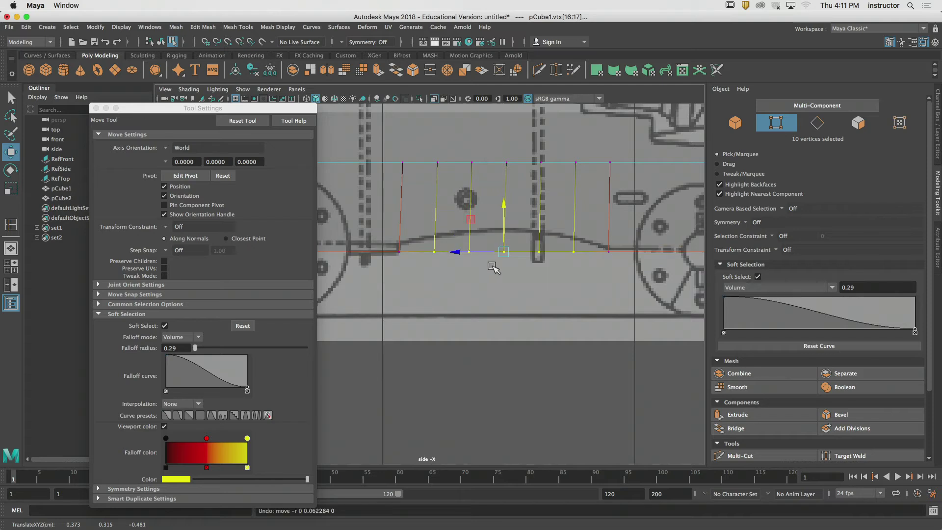
drag(522, 258, 503, 224)
key(super+z)
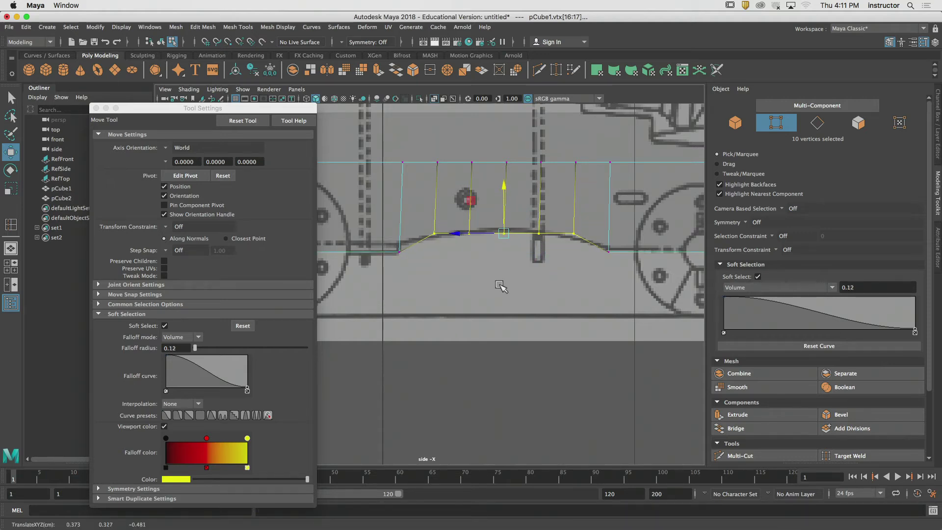
key(super+z)
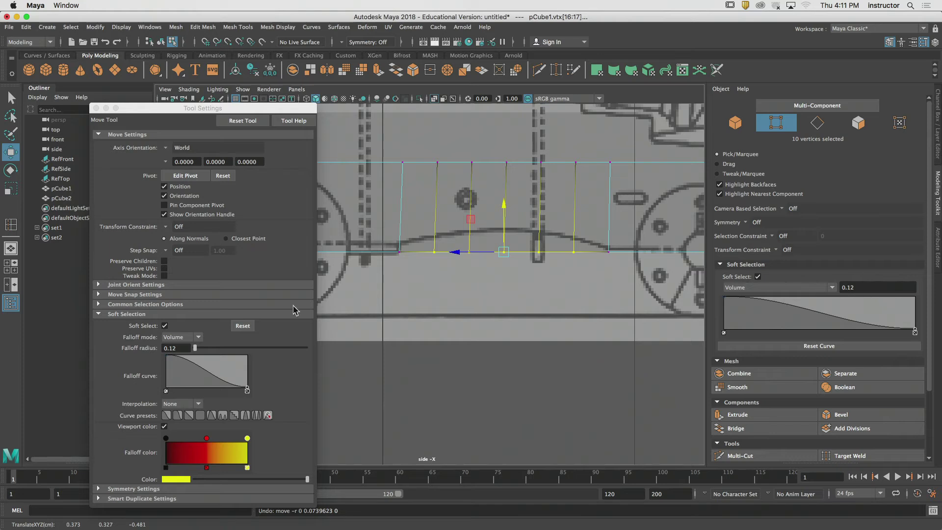
Reset the soft selection settings and select only the two bottom vertices at the arch's centre, undoing the trial moves.
click(242, 326)
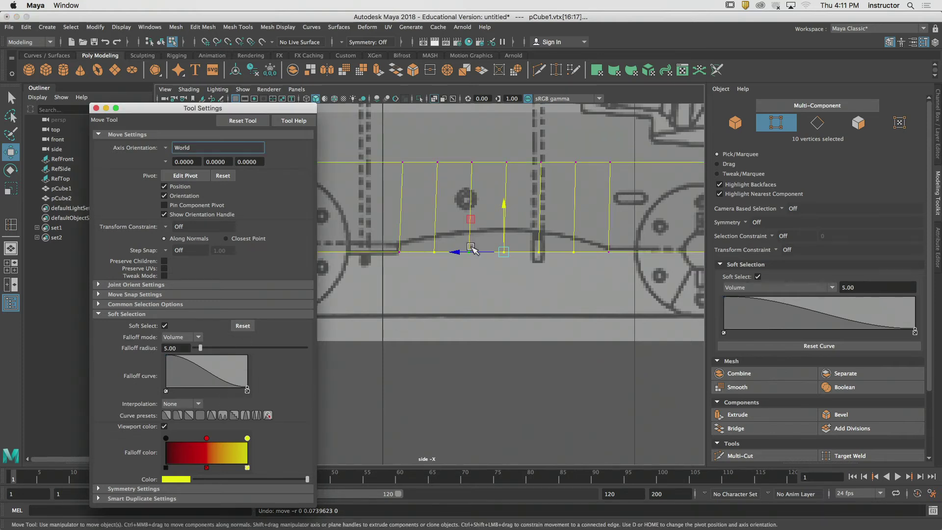
drag(505, 236, 507, 241)
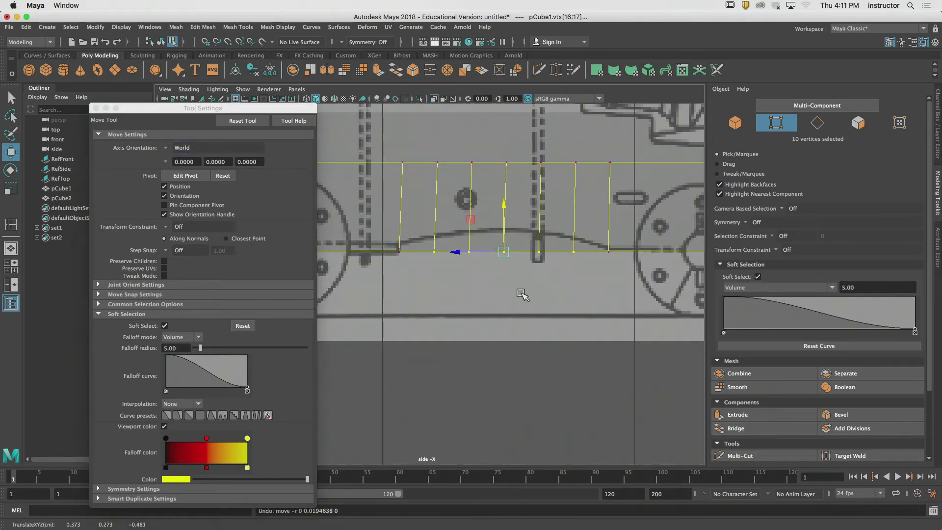
key(ctrl+z)
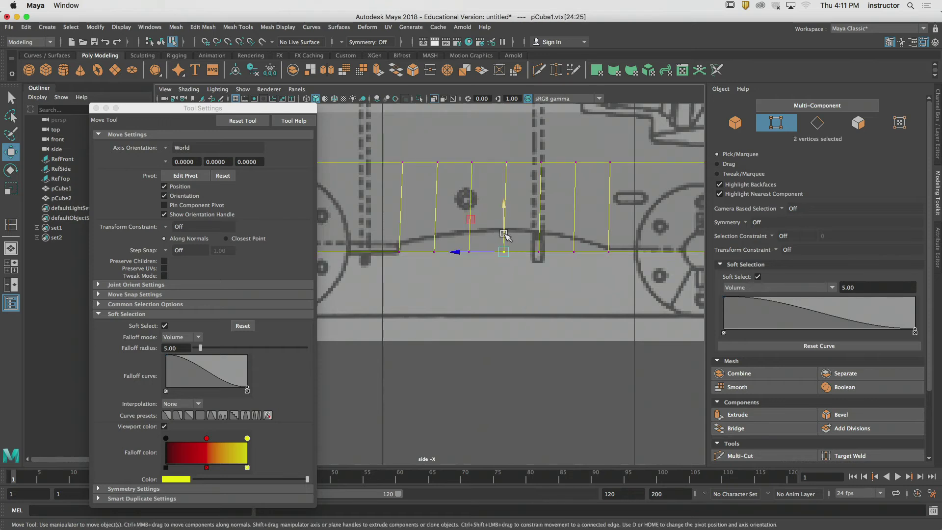
mouse_move(505, 234)
mouse_down()
mouse_move(507, 209)
mouse_move(506, 229)
mouse_up()
key(super+z)
Set the falloff radius to 0.18, try raising the two centre vertices towards the arch and undo the move.
key(b)
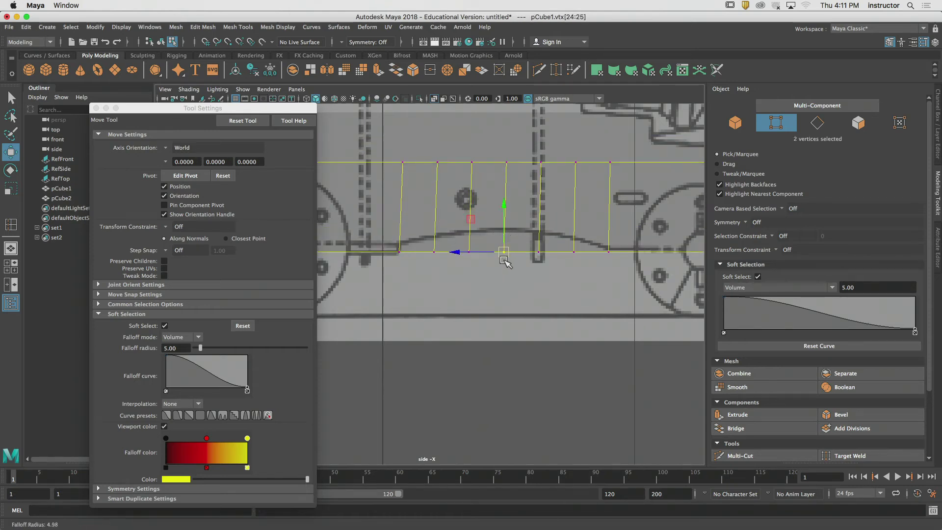
click(198, 348)
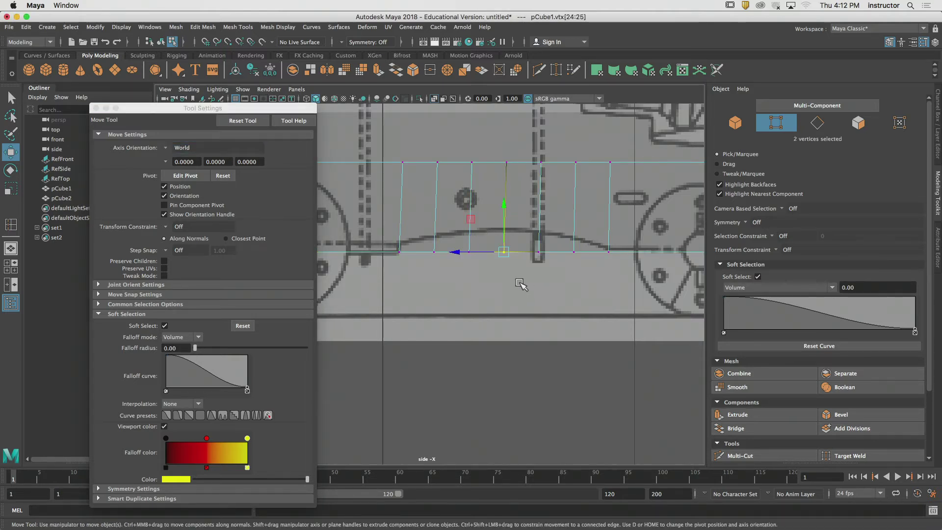
key(b)
drag(489, 286, 535, 289)
drag(503, 235, 503, 217)
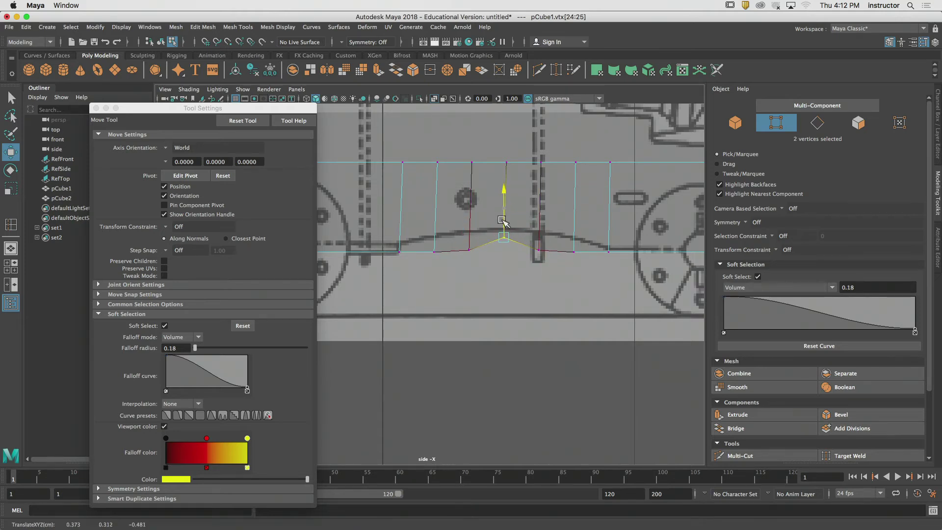
key(ctrl+z)
Widen the falloff radius to 0.42, try raising the two centre vertices to the arch's crest and undo the move.
key(b)
drag(497, 272, 555, 282)
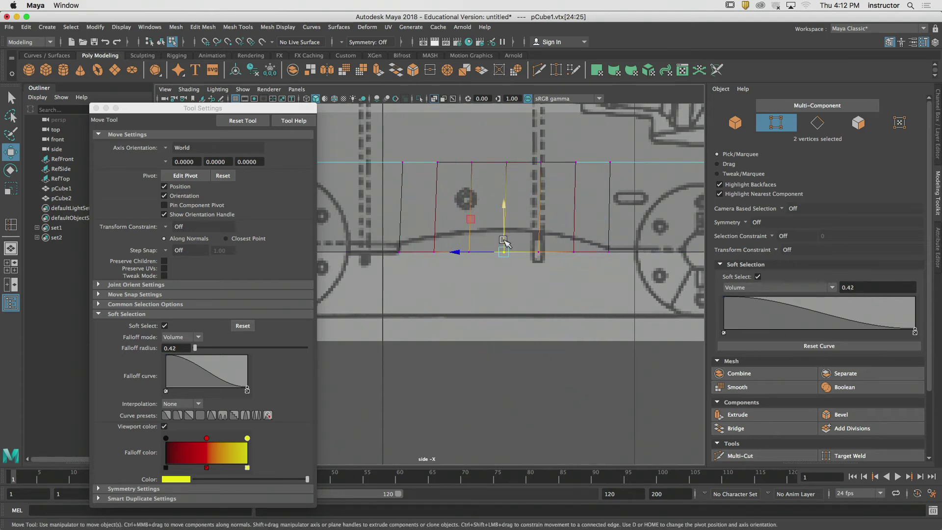
drag(505, 242, 509, 219)
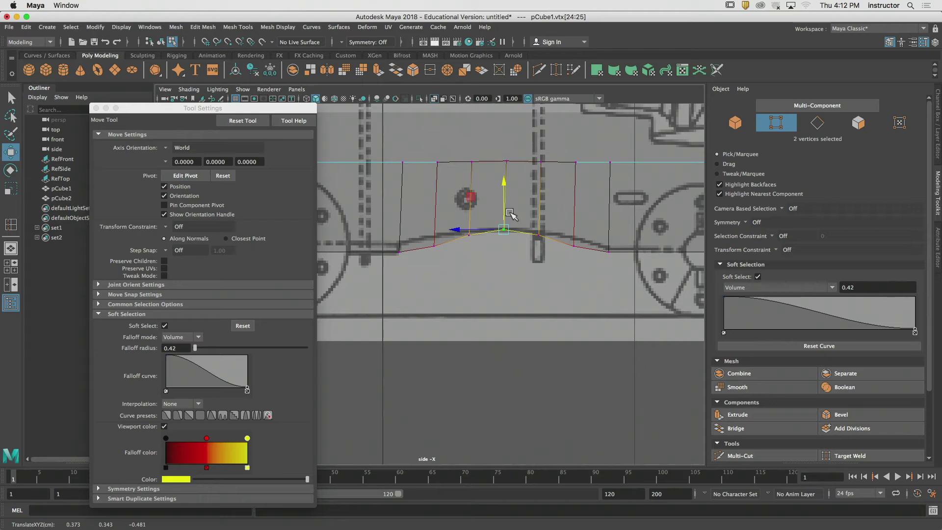
key(ctrl+z)
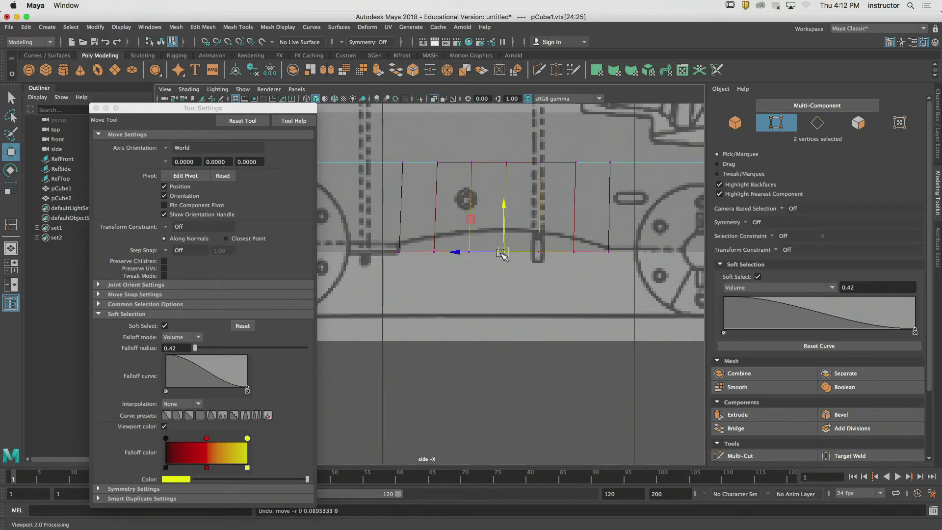
Set the falloff radius to 0.58 and raise the two centre vertices to the crest of the reference arch.
drag(504, 253, 510, 214)
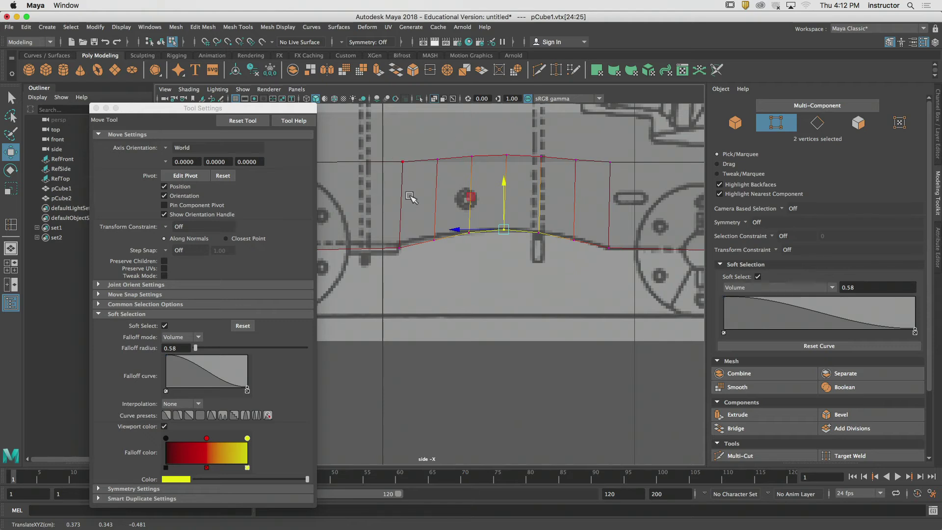
Undo the last centre-vertex move and select all 14 bottom vertices spanning the reference arch for moving.
key(z)
key(q)
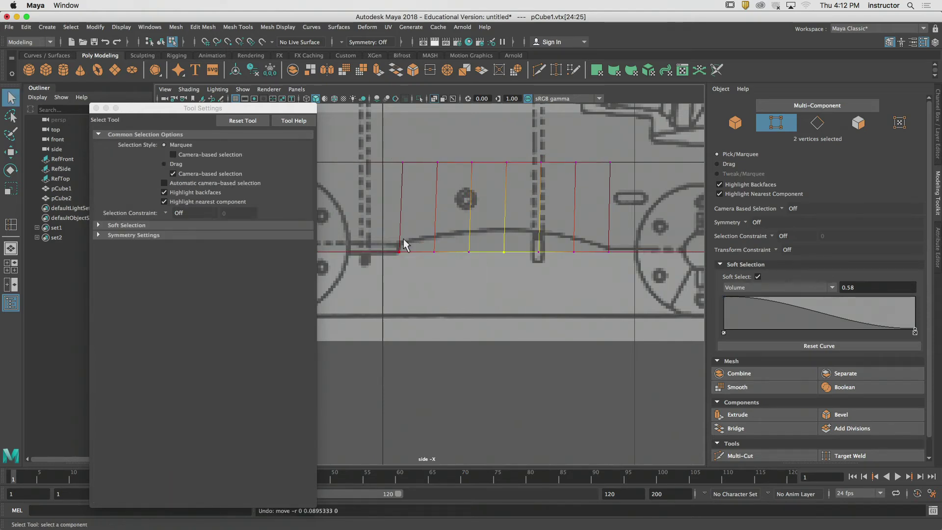
drag(457, 242, 629, 281)
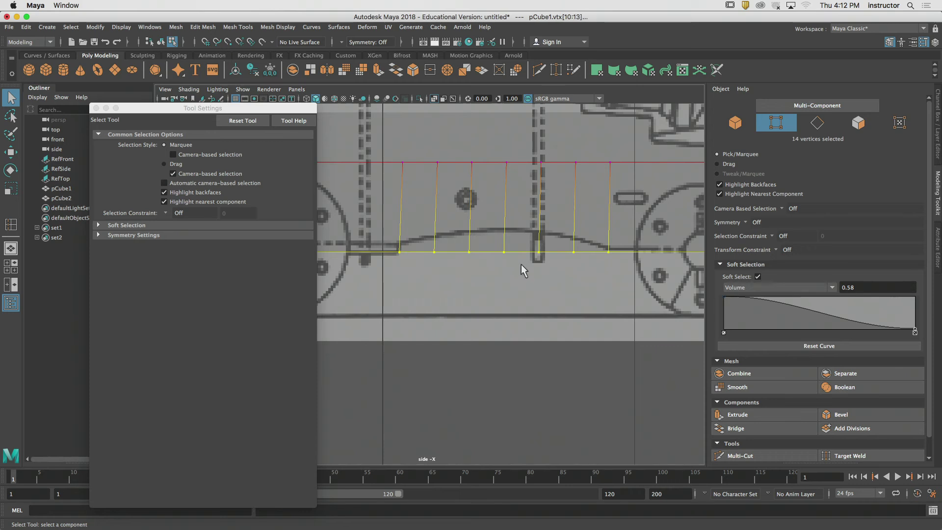
key(w)
drag(504, 229, 503, 249)
alt+middle_drag(487, 289, 503, 259)
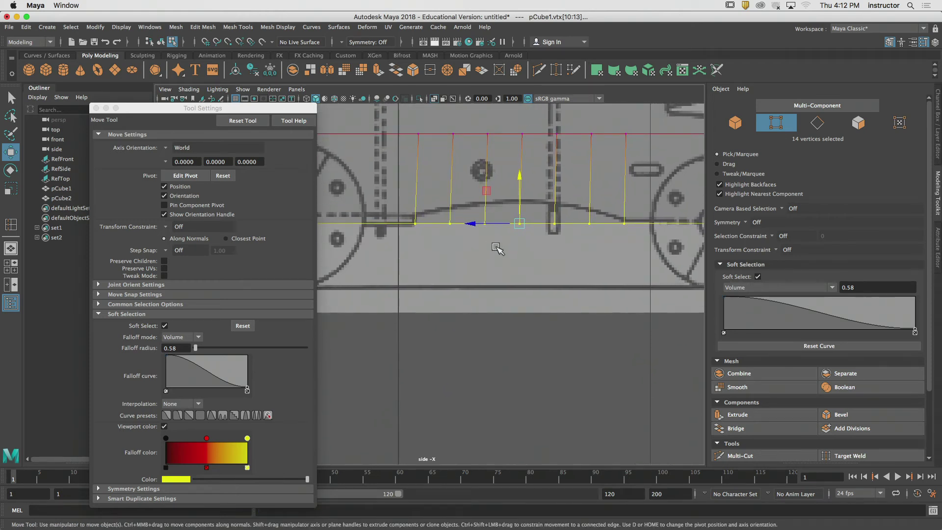
Set the falloff radius to 0.41, try raising the bottom vertices to the arch's crest and set the falloff mode to Surface.
key(b)
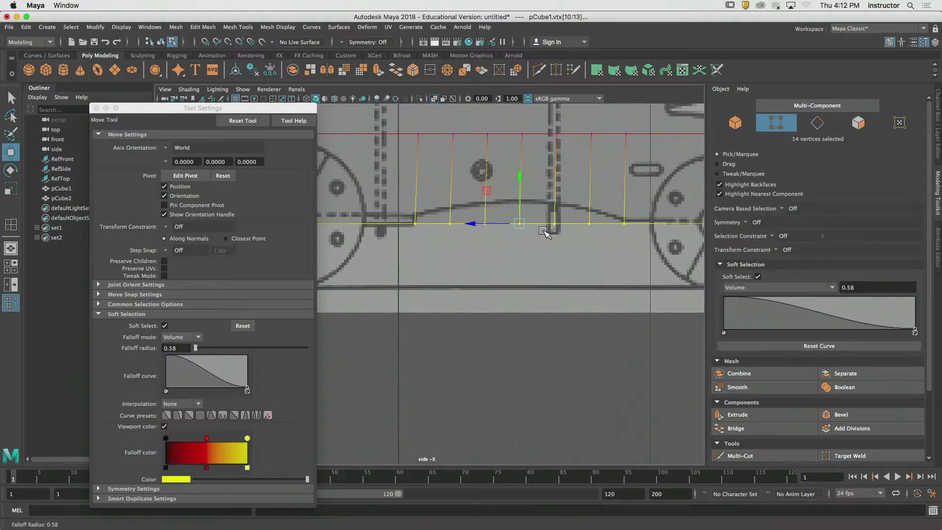
middle_drag(543, 232, 502, 235)
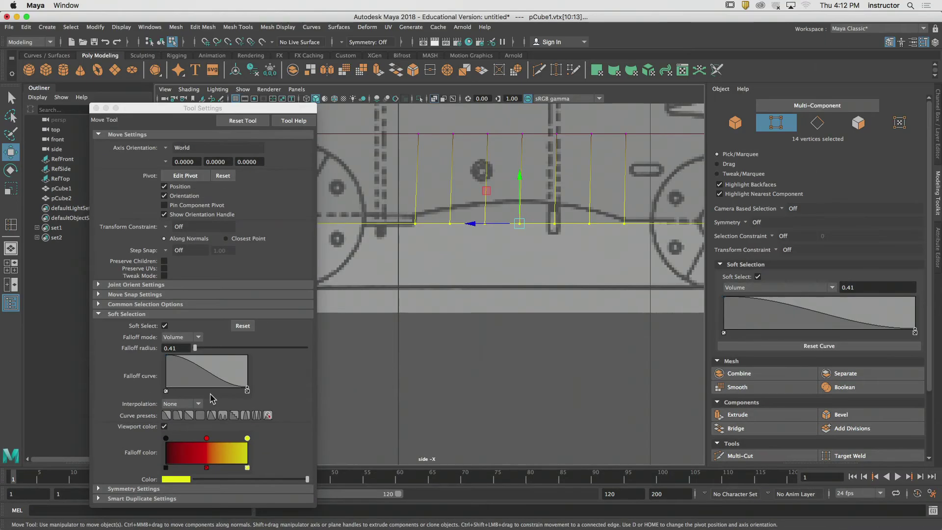
drag(514, 199, 504, 181)
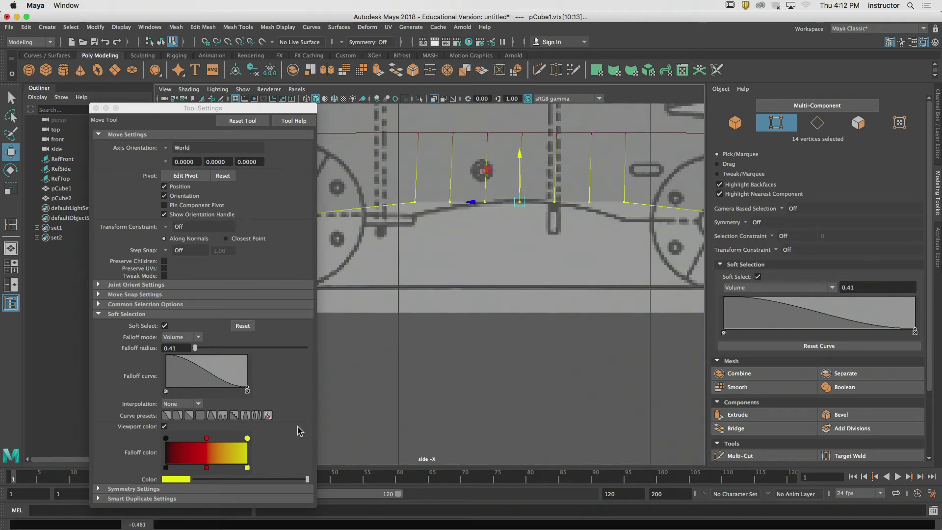
click(199, 338)
click(173, 358)
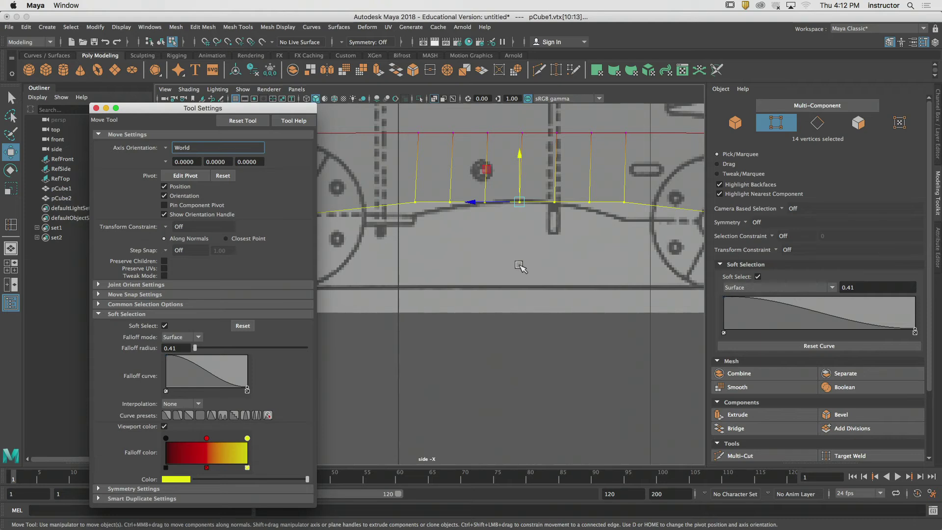
click(487, 250)
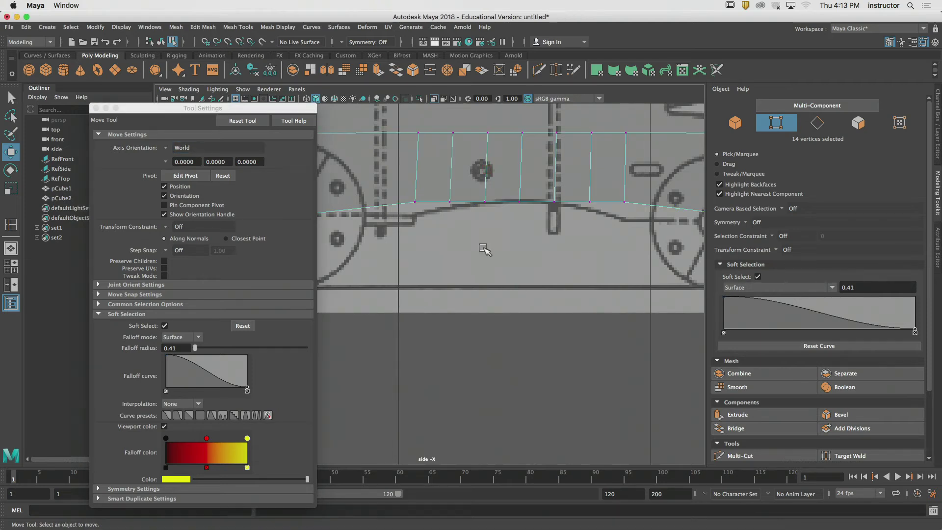
Close the tool settings and undo the falloff mode change and the raising of the 14 bottom vertices.
drag(189, 110, 201, 115)
click(109, 113)
alt+drag(498, 258, 483, 264)
alt+middle_drag(511, 250, 454, 254)
alt+right_drag(455, 255, 461, 244)
key(super+z)
key(super+z)
key(super+z)
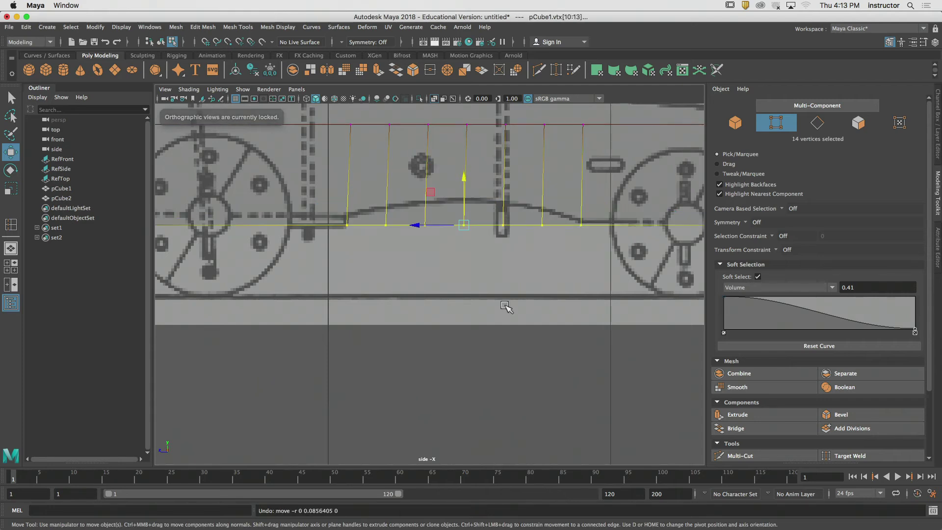
Turn off soft selection and clear the 14-vertex selection.
key(b)
alt+middle_drag(458, 253, 432, 277)
click(436, 291)
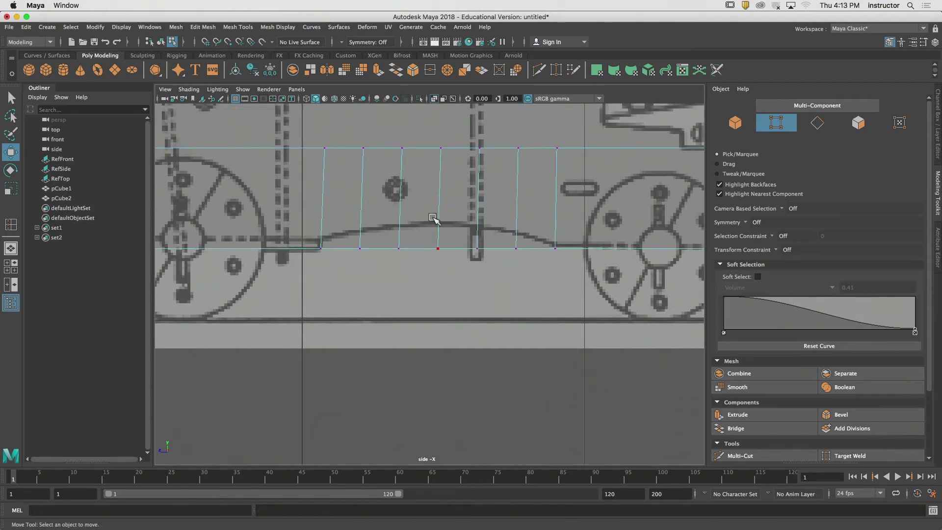
Try raising the centre vertex pair and one neighbouring pair separately to the reference arch, and undo both moves.
drag(433, 218, 451, 280)
drag(438, 234, 495, 279)
drag(480, 228, 478, 205)
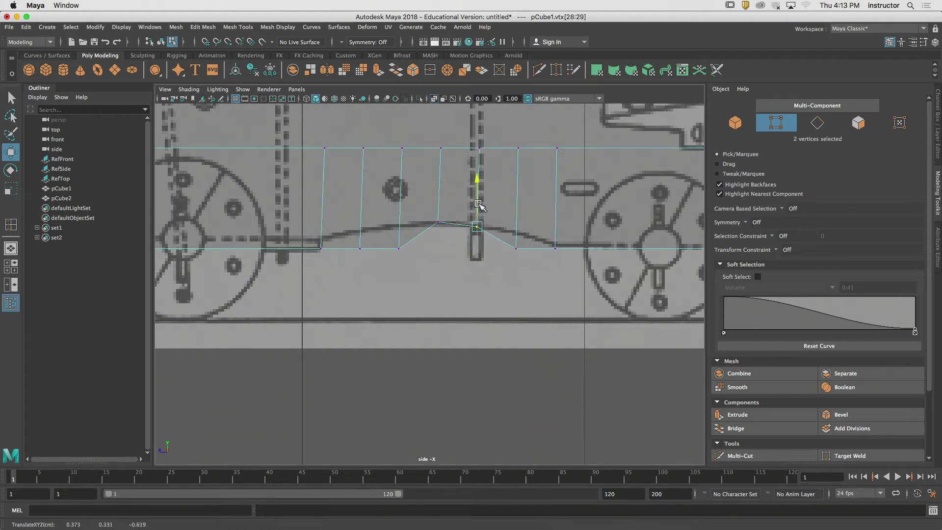
key(z)
key(z)
key(z)
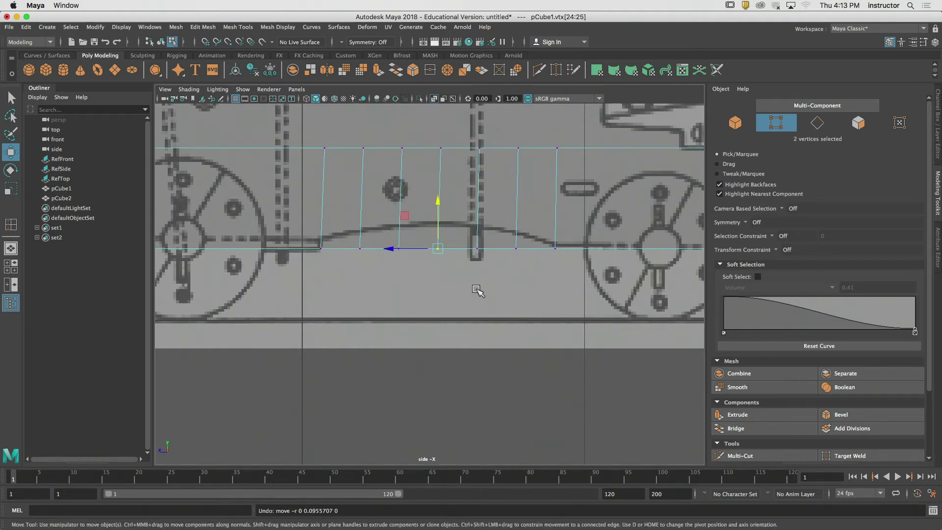
Raise the centre vertex pair to the arch's crest and the two adjacent pairs together to the reference curve.
drag(343, 230, 367, 261)
drag(425, 221, 441, 199)
drag(382, 230, 426, 270)
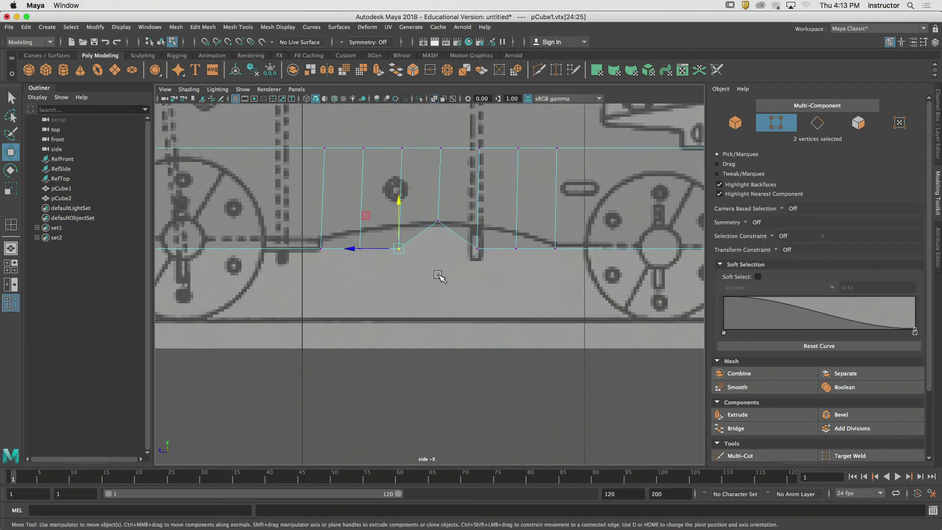
shift+drag(508, 241, 444, 275)
drag(442, 235, 440, 216)
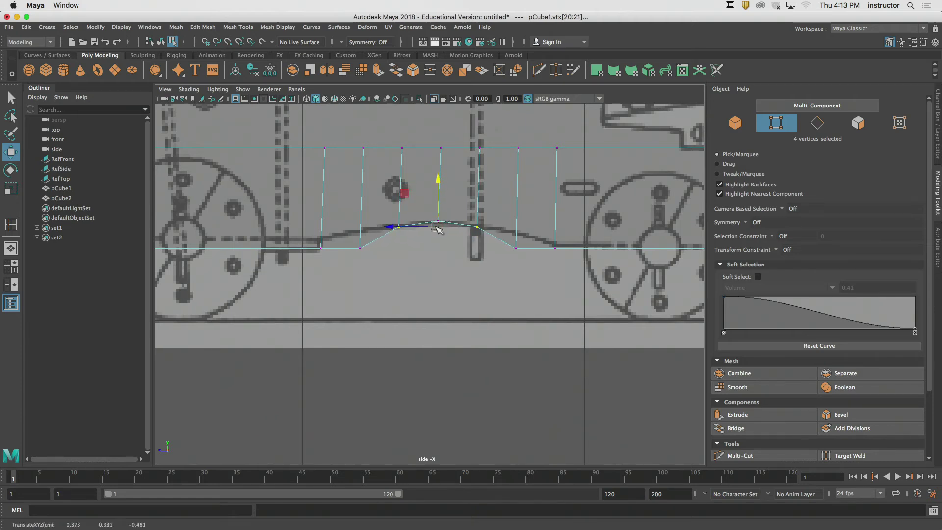
Raise the next outer vertex pairs on both sides of the arch together to the reference curve and deselect them.
drag(385, 273, 346, 236)
shift+drag(507, 238, 525, 282)
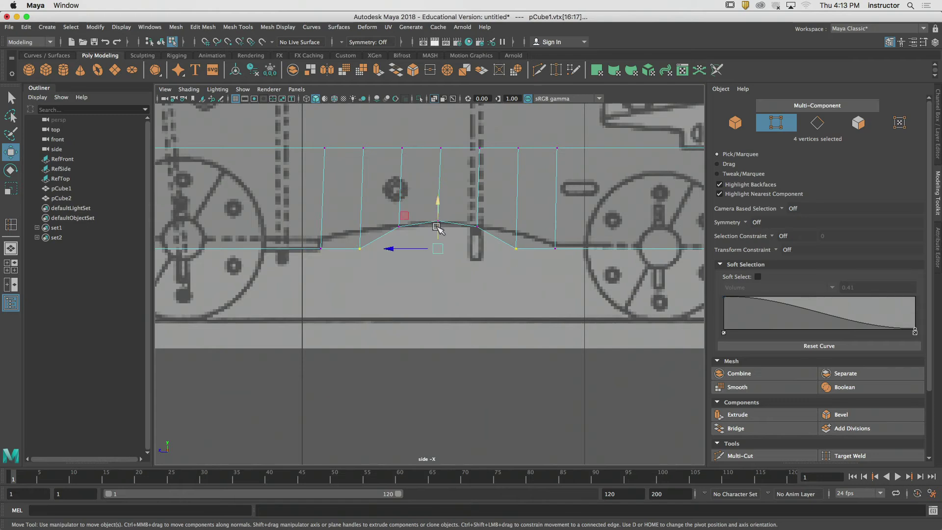
drag(436, 225, 436, 212)
click(462, 283)
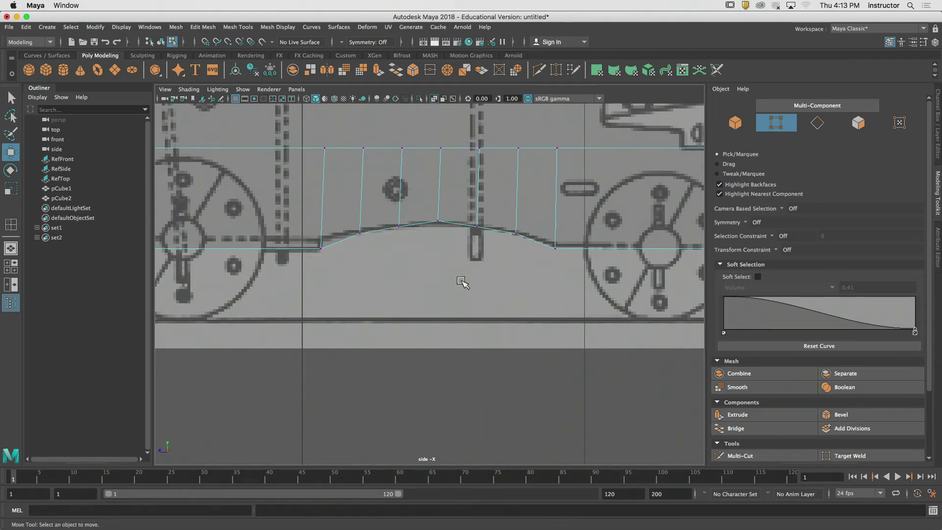
Examine the arched underside in the perspective view and compare it with the reference drawing in the side view.
scroll(467, 261, down, 6)
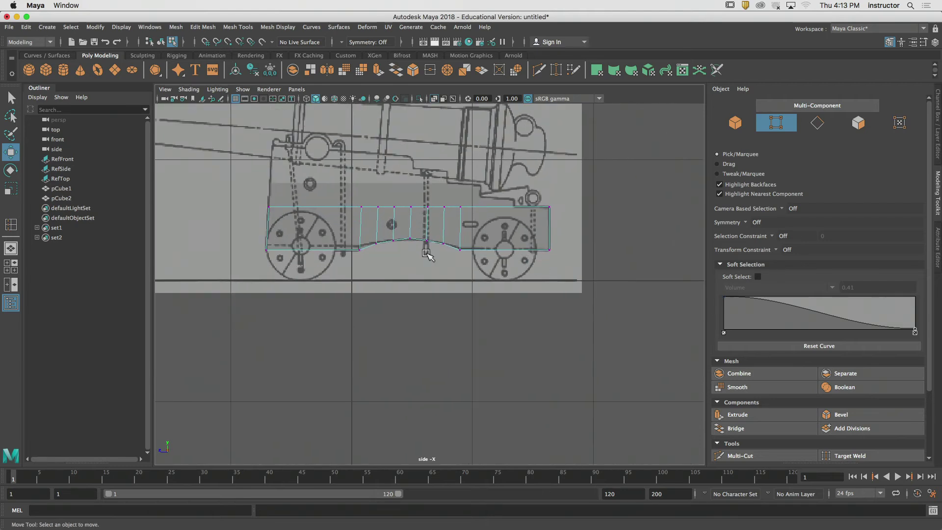
key(space)
drag(425, 257, 425, 235)
alt+drag(424, 238, 448, 271)
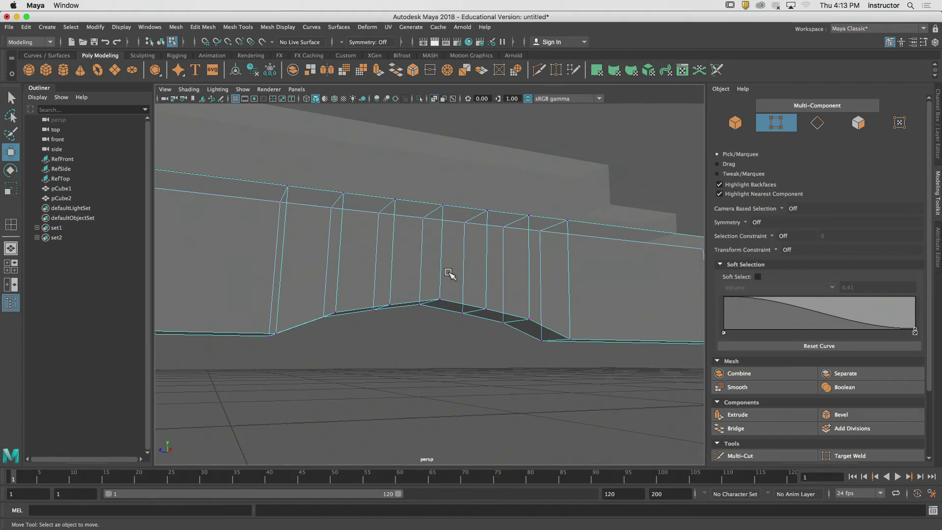
alt+right_drag(449, 273, 472, 317)
mouse_move(472, 317)
alt+mouse_down()
mouse_move(432, 301)
mouse_move(427, 279)
mouse_move(438, 320)
mouse_move(489, 319)
alt+mouse_up()
key(space)
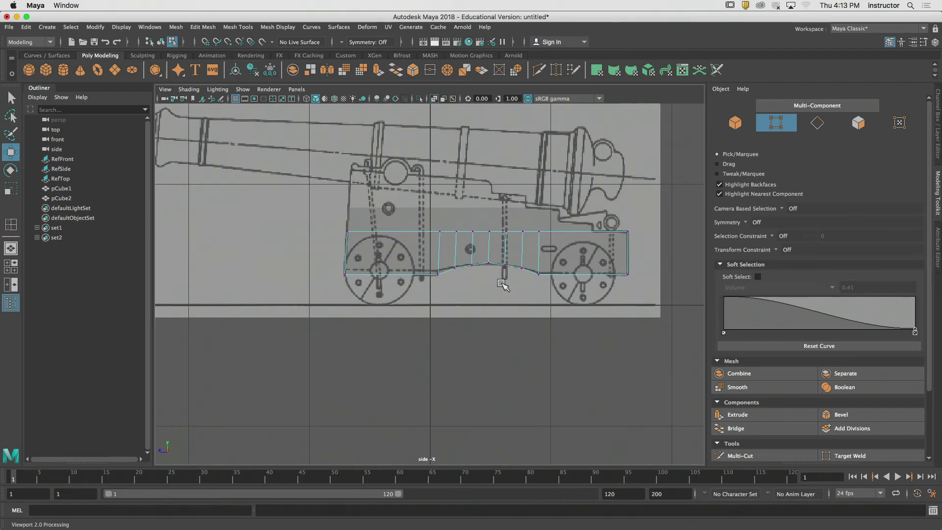
scroll(503, 280, up, 10)
alt+middle_drag(417, 284, 382, 288)
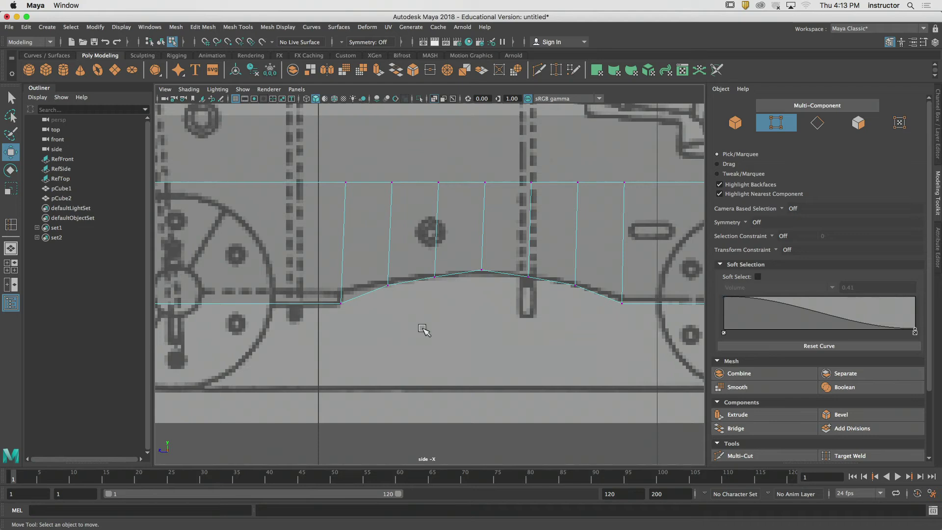
scroll(449, 280, down, 6)
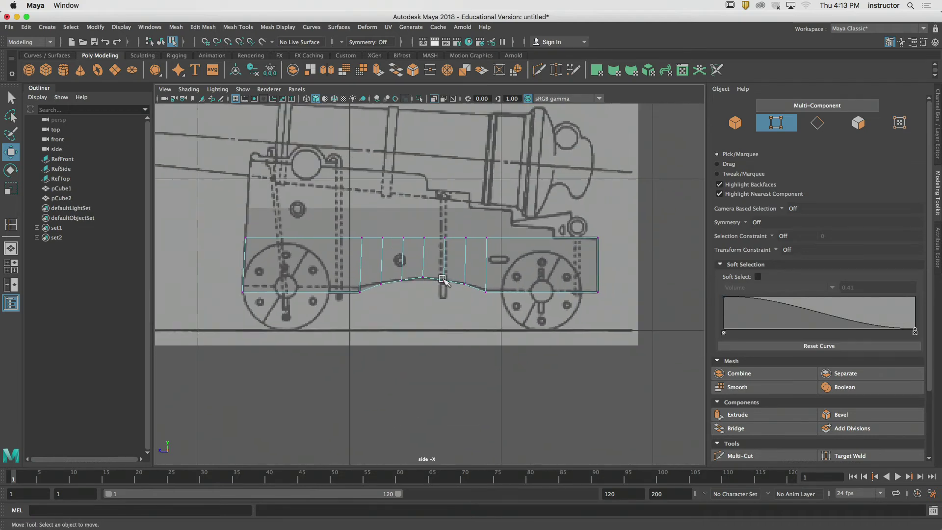
Examine the plank's arch in shaded perspective from several angles, turning the smooth preview on and off.
drag(450, 265, 451, 231)
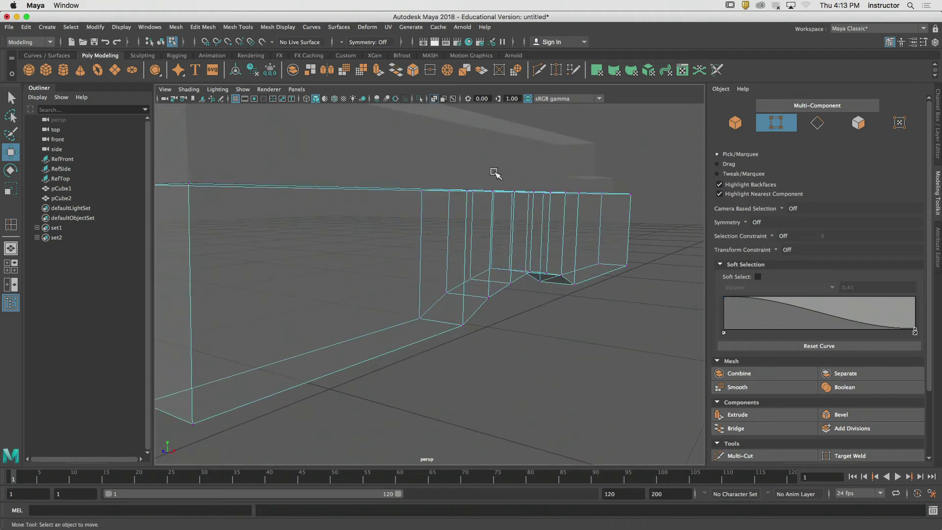
key(5)
mouse_move(437, 110)
alt+mouse_down()
mouse_move(452, 163)
mouse_move(489, 190)
mouse_move(443, 206)
mouse_move(328, 202)
mouse_move(446, 206)
mouse_move(461, 223)
mouse_move(375, 210)
mouse_move(225, 210)
mouse_move(496, 219)
mouse_move(455, 219)
mouse_move(473, 246)
mouse_move(442, 248)
mouse_move(505, 244)
mouse_move(518, 254)
alt+mouse_up()
key(3)
key(1)
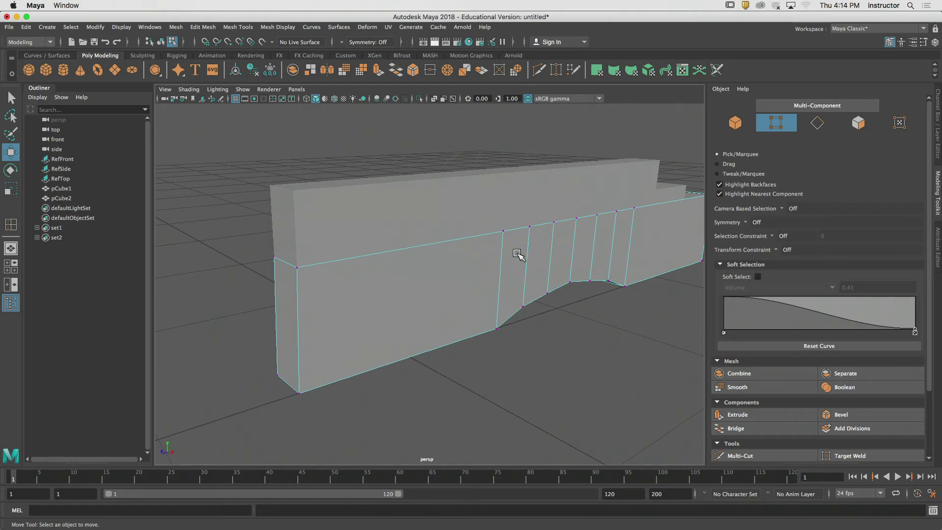
alt+drag(517, 254, 470, 211)
alt+drag(353, 208, 358, 204)
alt+right_drag(358, 205, 422, 216)
alt+middle_drag(422, 215, 528, 267)
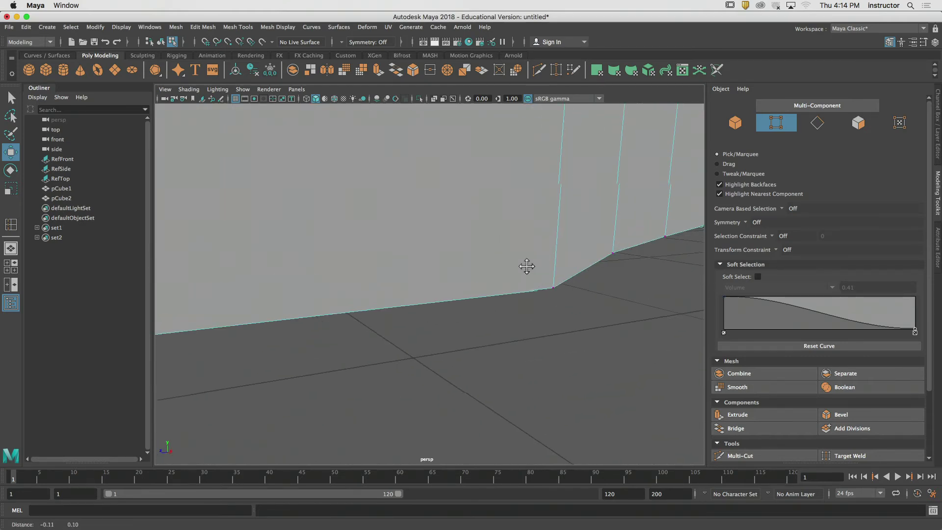
alt+drag(528, 267, 471, 291)
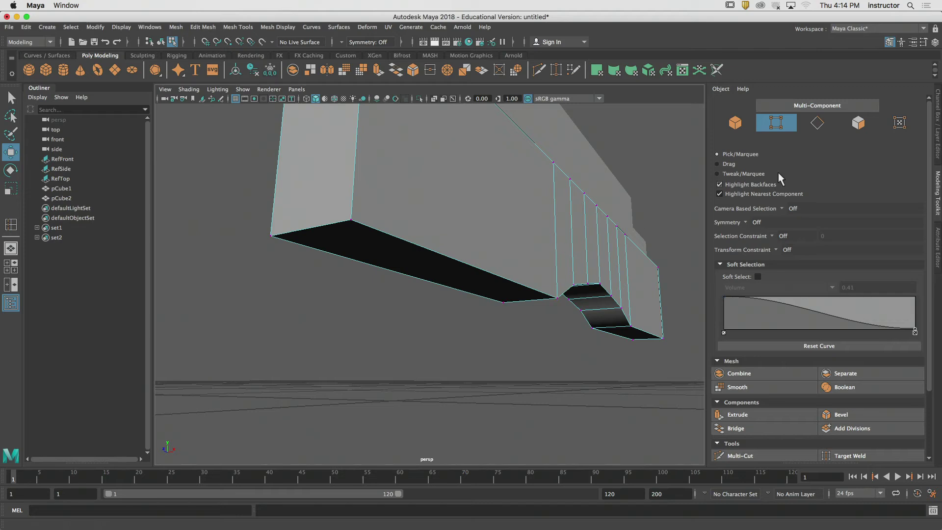
Switch to face selection, try selecting the lower plank's end and side faces, and clear the selection.
click(858, 122)
alt+drag(529, 235, 465, 237)
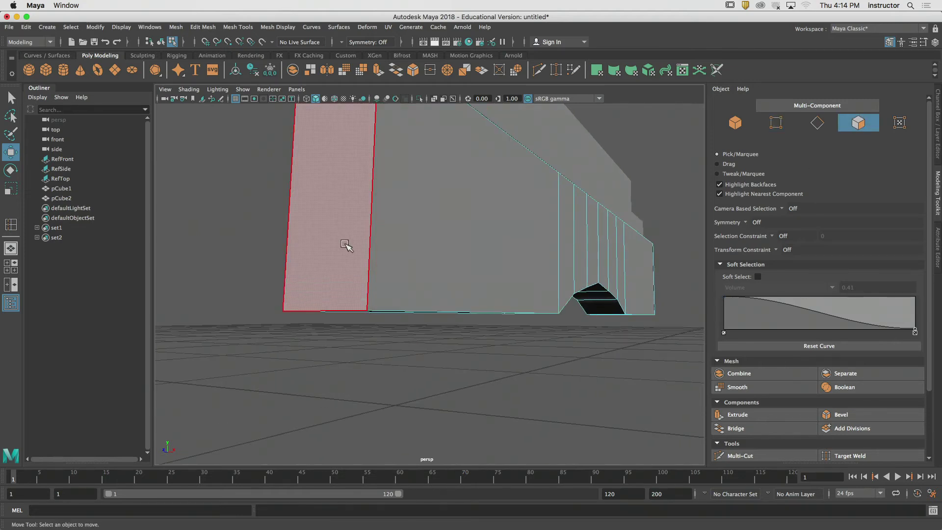
click(347, 244)
shift+click(392, 245)
key(q)
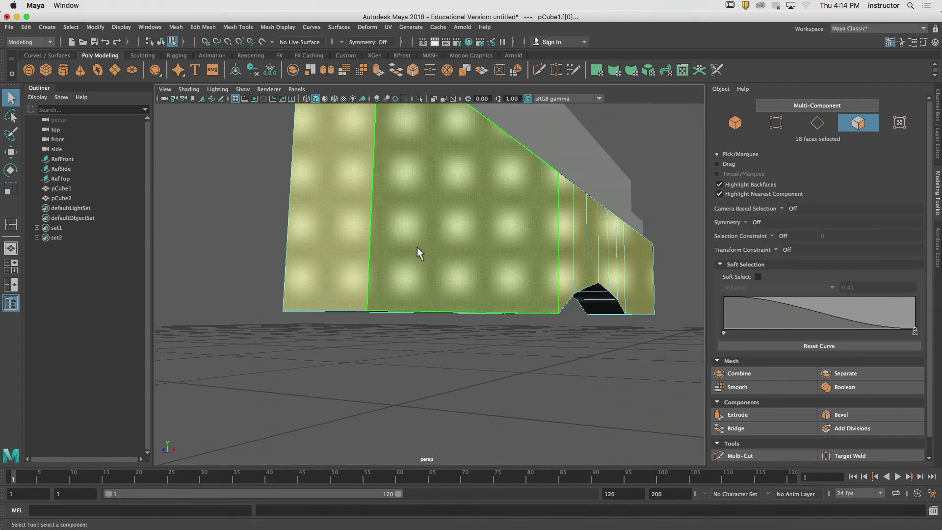
alt+drag(417, 249, 357, 268)
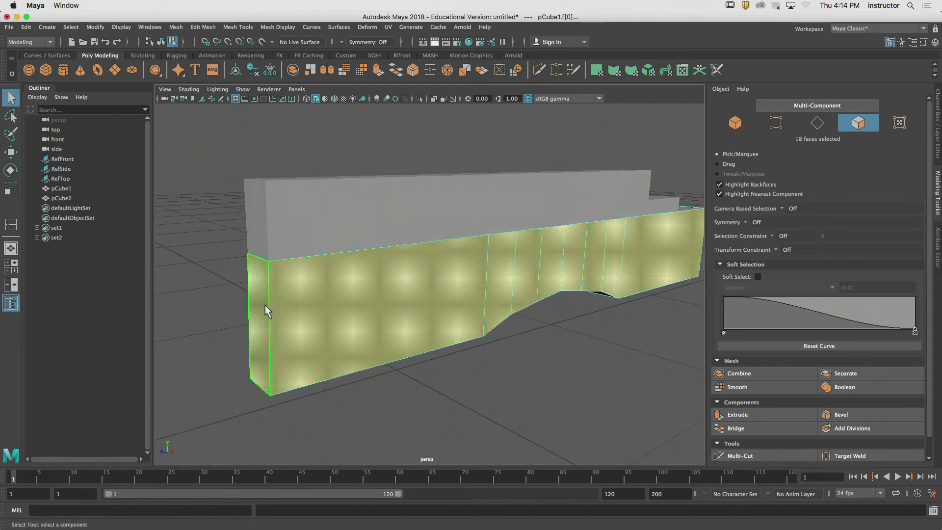
mouse_move(265, 305)
alt+mouse_down()
mouse_move(260, 298)
mouse_move(281, 313)
alt+mouse_up()
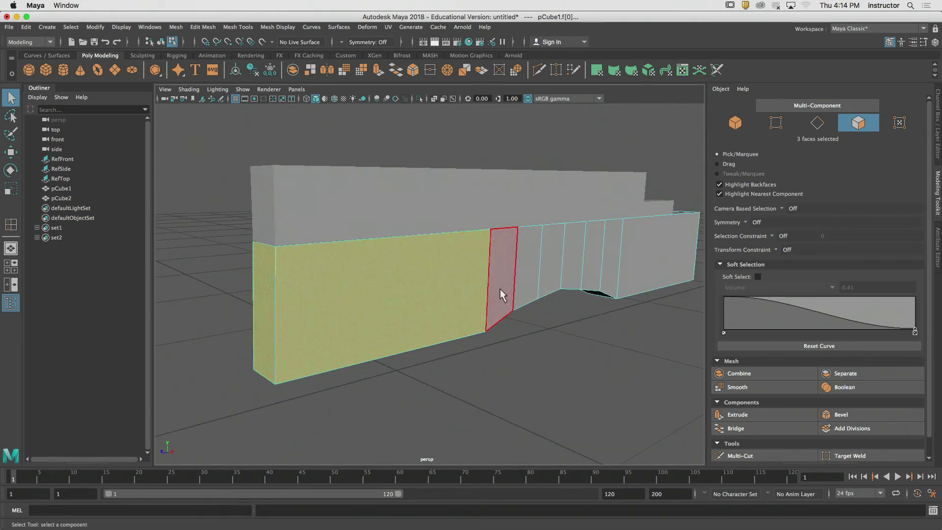
alt+drag(499, 288, 457, 312)
click(452, 344)
Hide the upper carriage plank, pCube2.
alt+drag(407, 335, 382, 273)
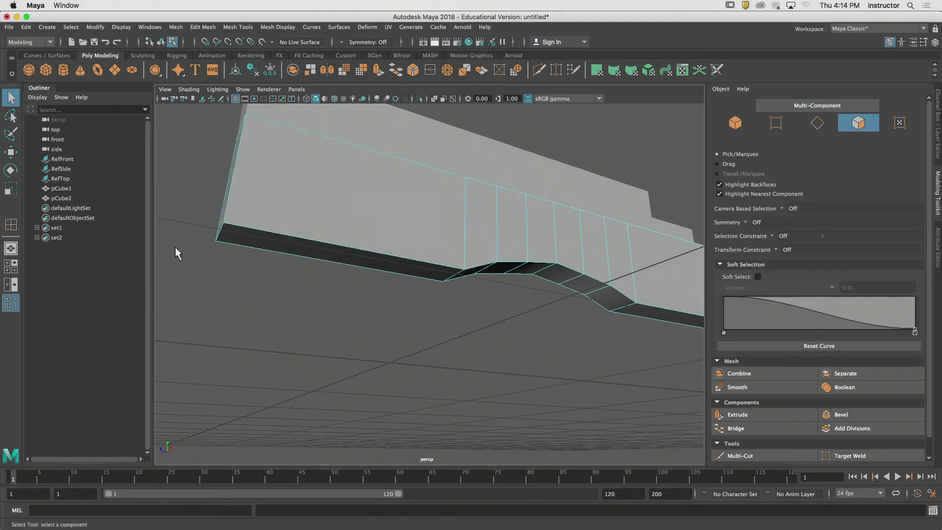
click(64, 198)
click(121, 27)
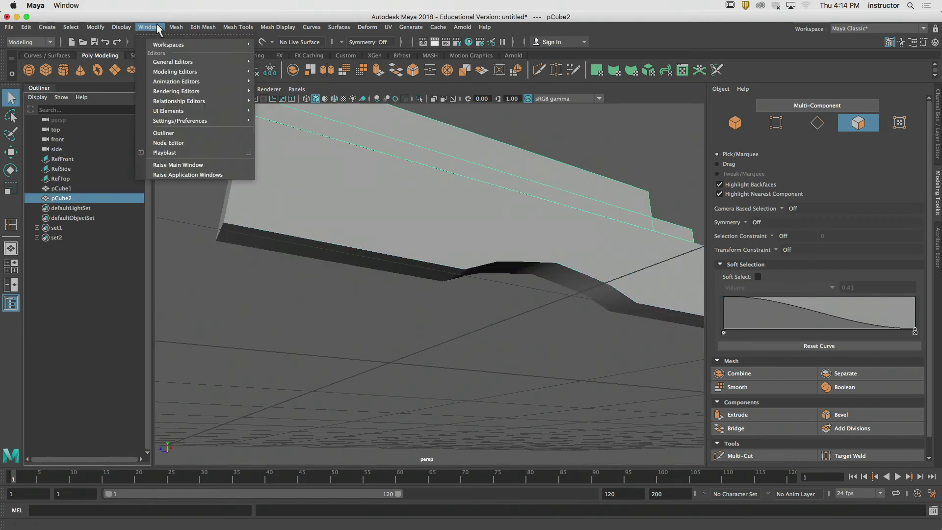
mouse_move(231, 79)
click(299, 89)
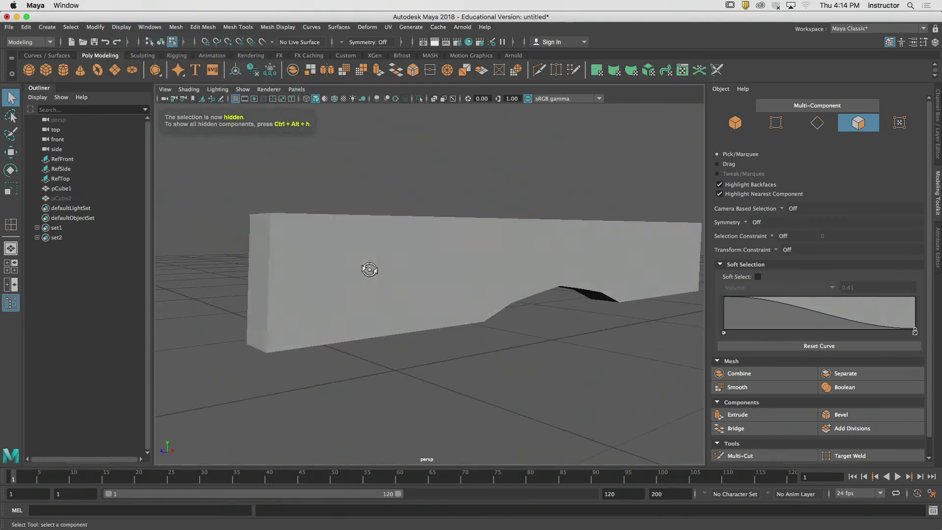
Select the loop of four faces around the lower plank's long end section and clear the selection.
alt+drag(370, 267, 463, 280)
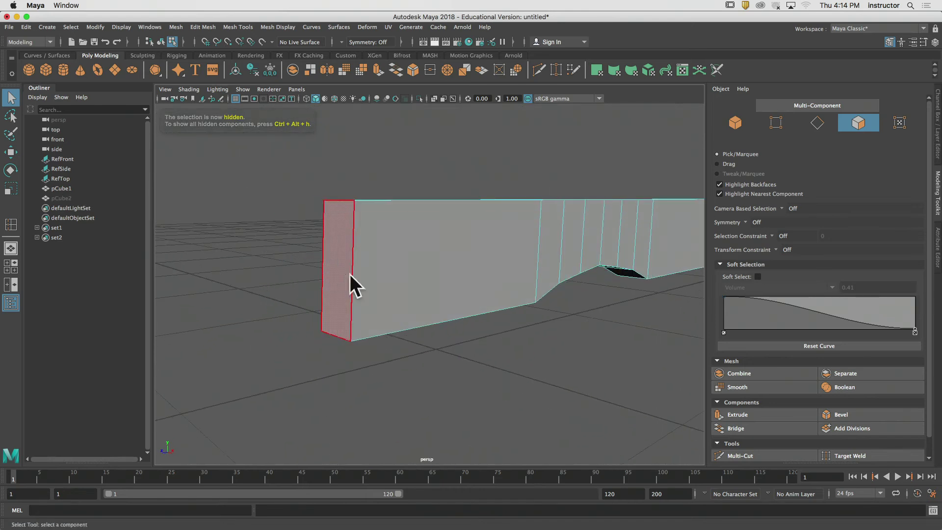
click(392, 280)
click(390, 275)
alt+drag(463, 351, 434, 290)
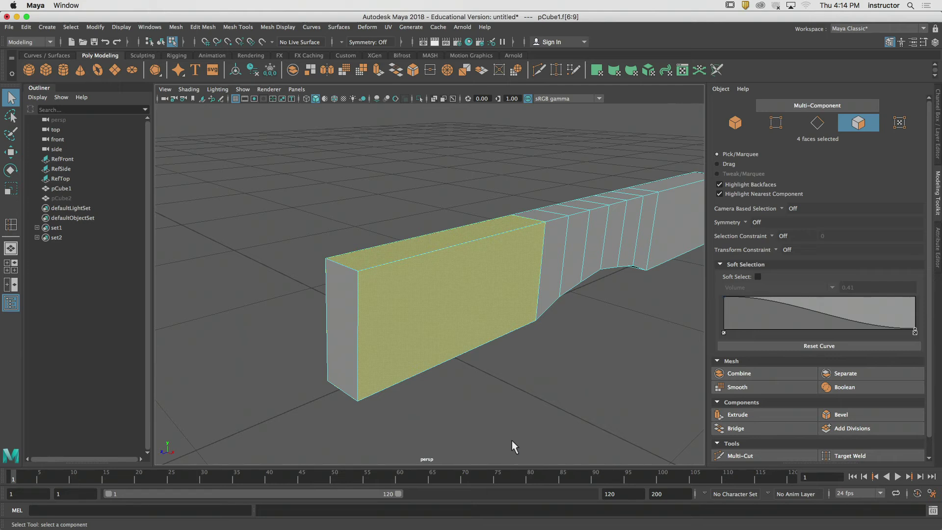
click(466, 382)
alt+drag(465, 382, 474, 398)
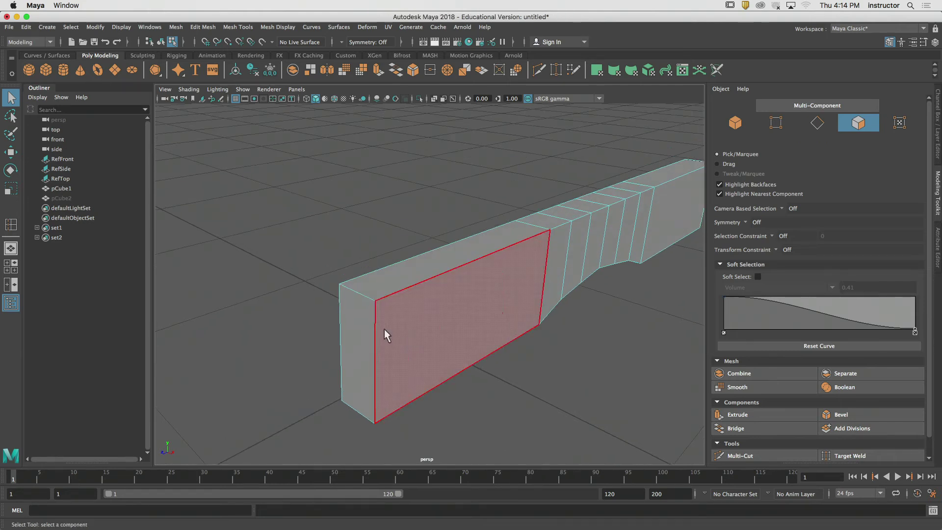
Select the lengthwise loop of faces over the lower plank's end and top, and clear the selection.
click(359, 316)
double_click(369, 285)
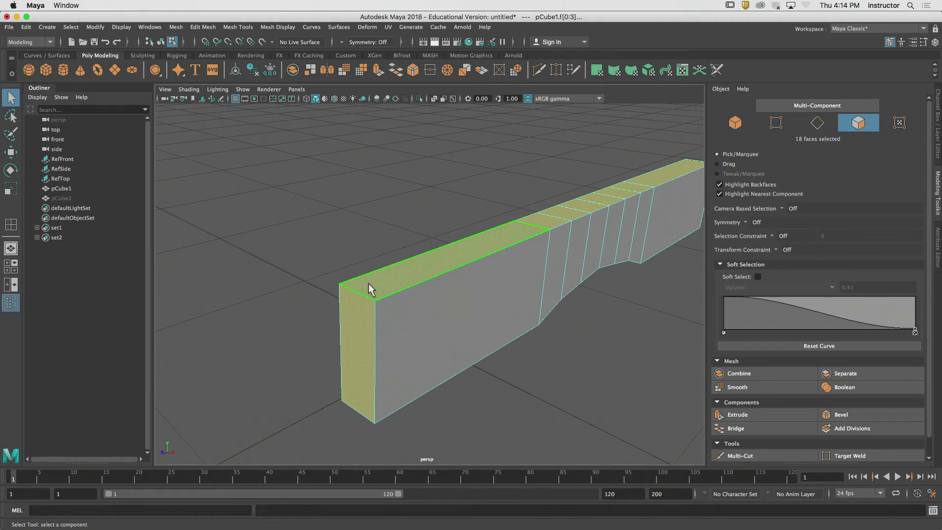
click(390, 214)
Insert an edge loop around the lower plank close to its near end with Multi-Cut.
alt+middle_drag(483, 242, 427, 241)
alt+drag(396, 227, 379, 205)
alt+middle_drag(324, 214, 388, 215)
alt+right_drag(388, 214, 408, 229)
alt+drag(424, 238, 352, 225)
alt+middle_drag(352, 225, 425, 237)
alt+drag(425, 236, 394, 211)
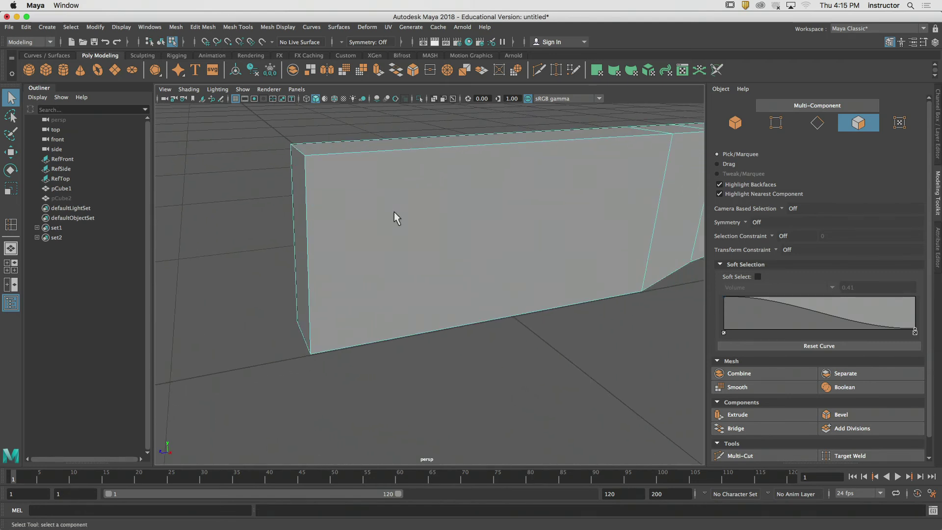
alt+right_drag(396, 210, 385, 172)
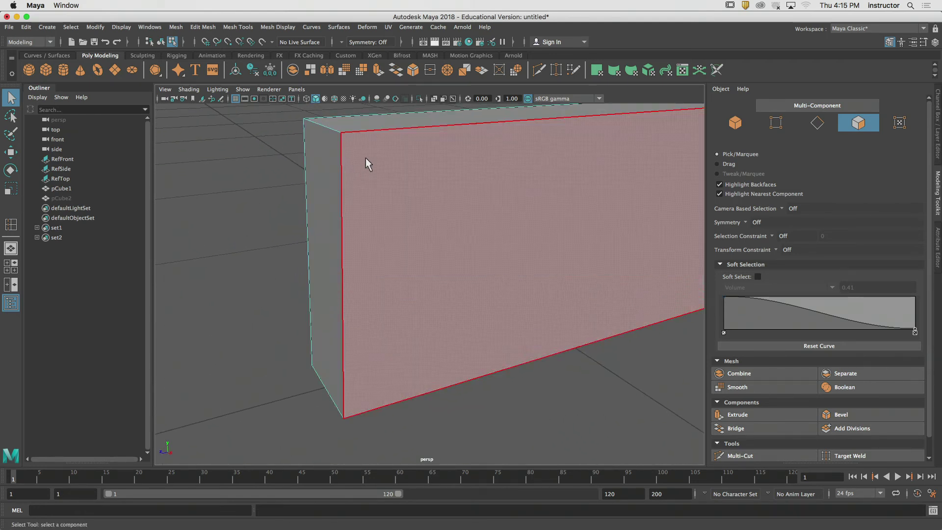
click(719, 264)
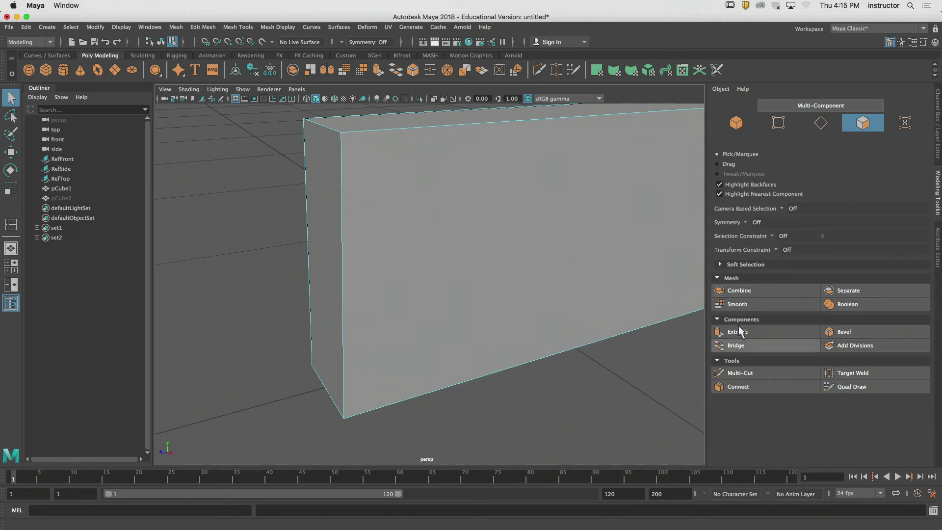
click(739, 373)
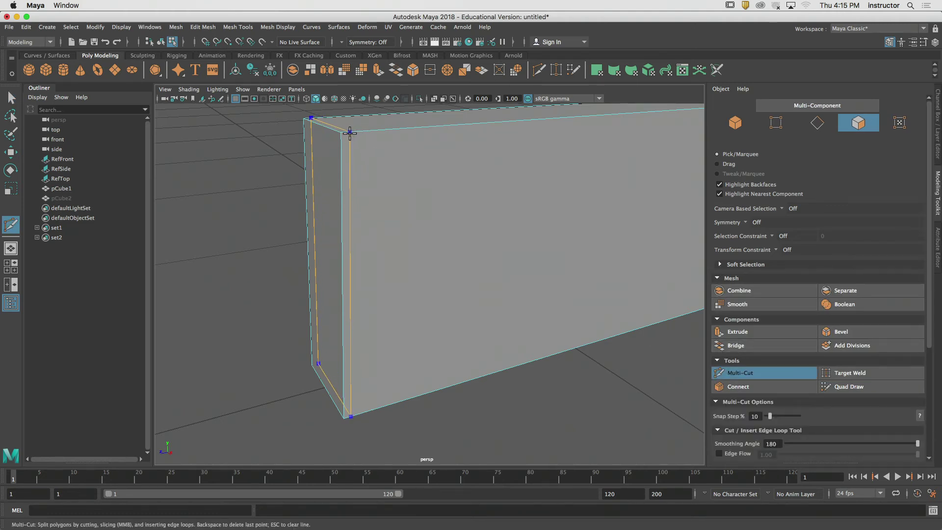
ctrl+click(350, 133)
Insert two lengthwise edge loops across the lower plank's top and end, close to each side edge.
alt+drag(392, 173, 699, 274)
alt+middle_drag(699, 273, 587, 249)
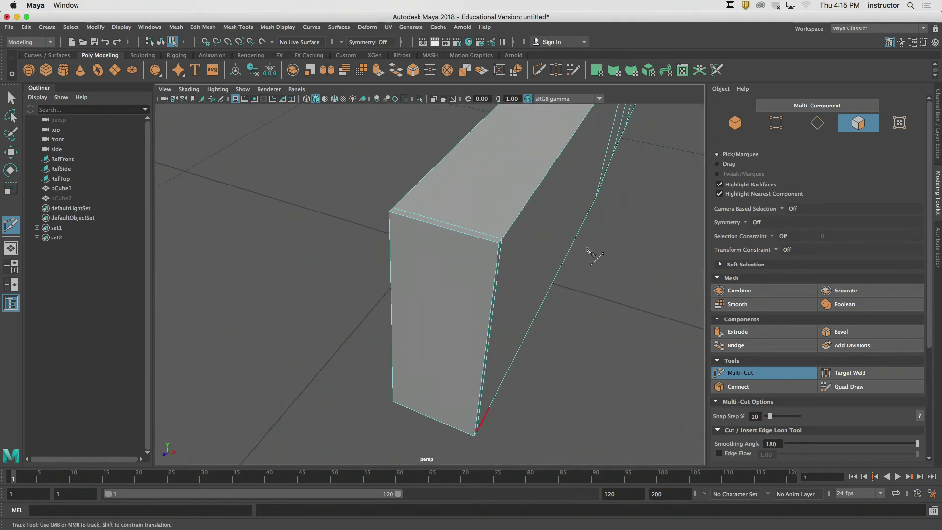
ctrl+click(492, 243)
ctrl+click(395, 215)
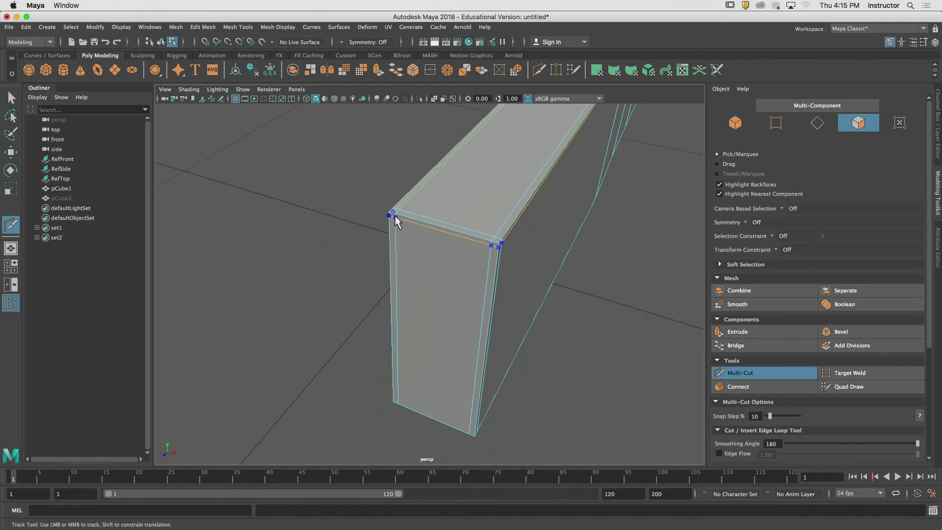
Turn on the smooth preview, examine how the new edge loops hold the lower plank's end, and leave Multi-Cut.
alt+drag(625, 296, 592, 283)
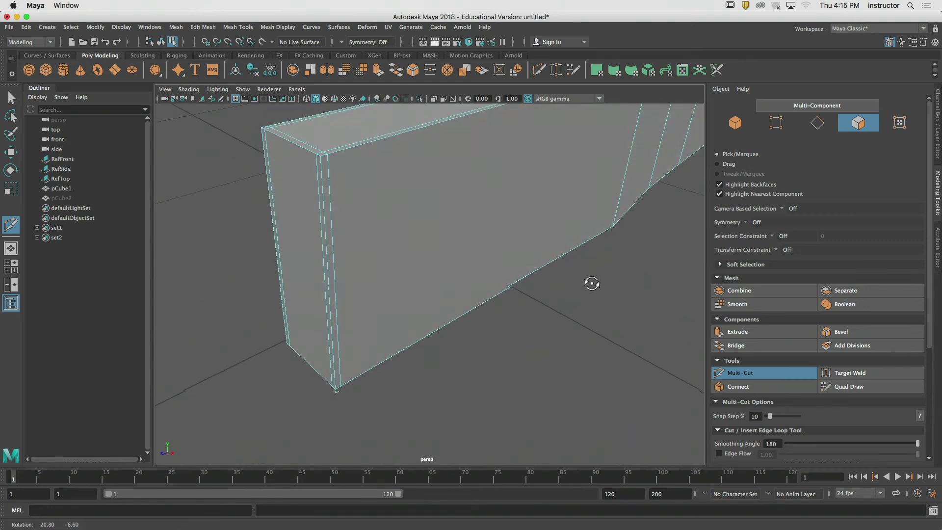
key(3)
alt+middle_drag(583, 286, 578, 294)
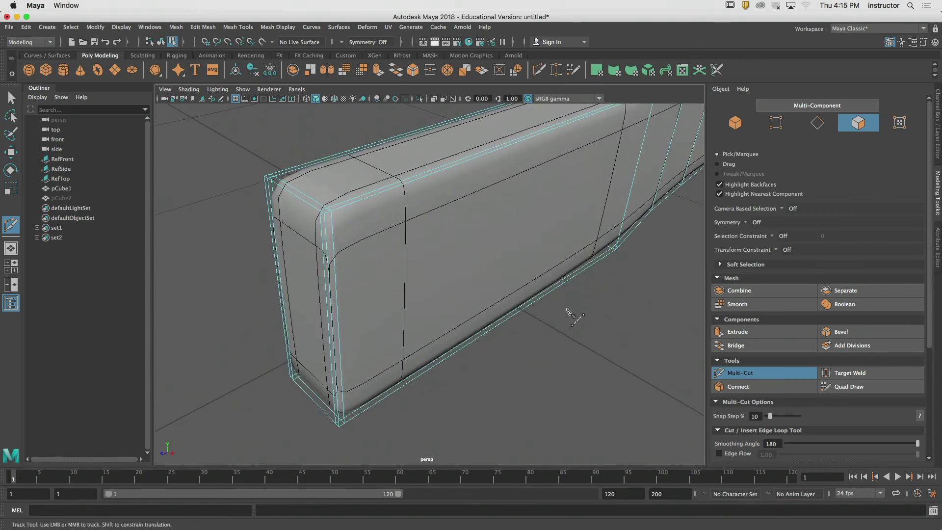
key(3)
alt+drag(564, 311, 489, 292)
key(q)
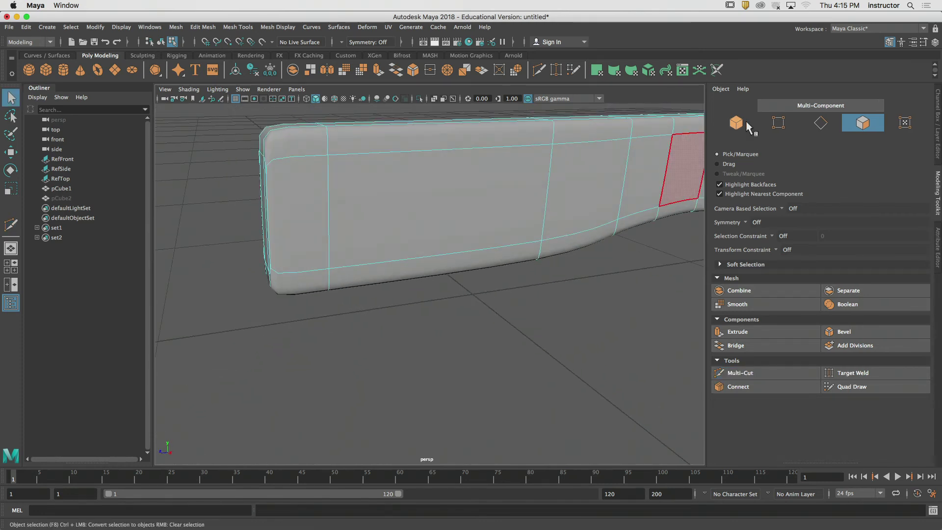
Switch back to object selection, select the lower plank pCube1, and turn off its smooth preview.
click(746, 125)
click(596, 295)
alt+drag(596, 295, 583, 322)
click(384, 270)
key(f)
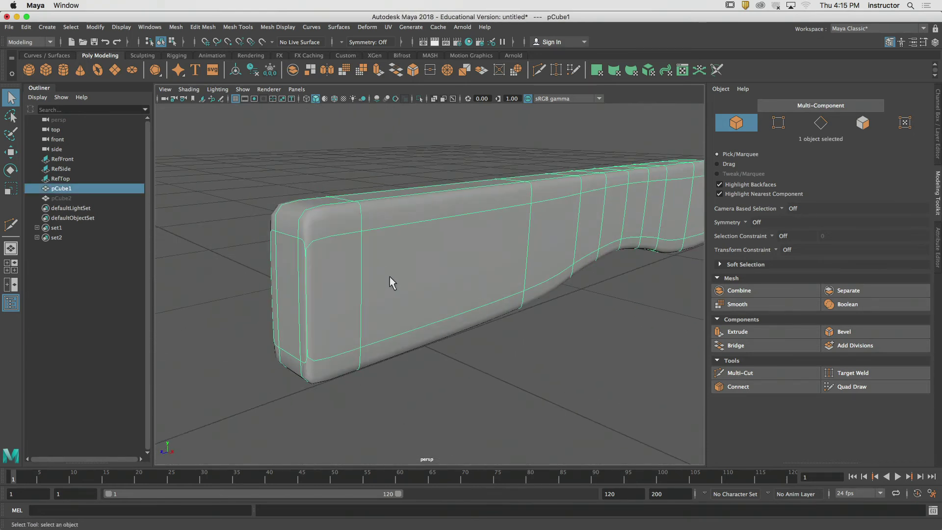
key(1)
alt+drag(375, 278, 466, 217)
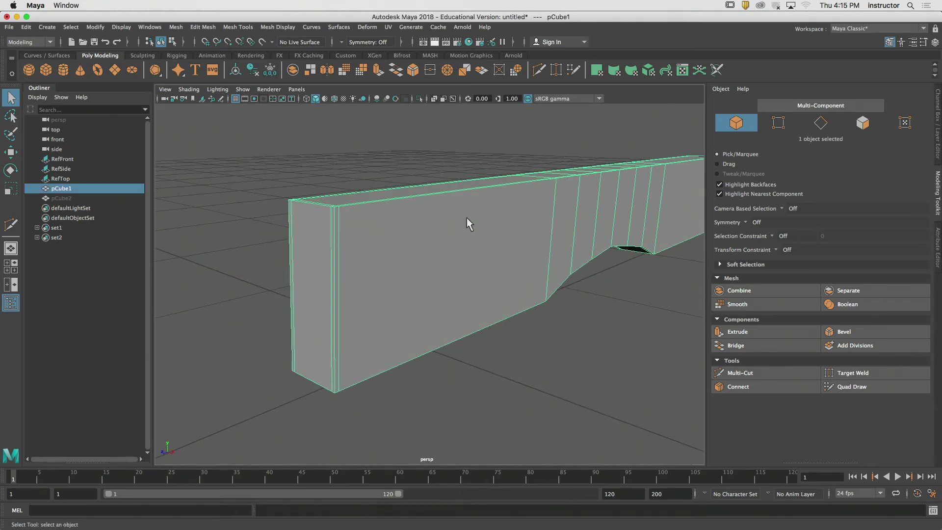
Insert horizontal edge loops around the lower plank close to its top and bottom edges with Multi-Cut.
click(813, 125)
alt+drag(378, 241, 366, 263)
scroll(375, 236, up, 4)
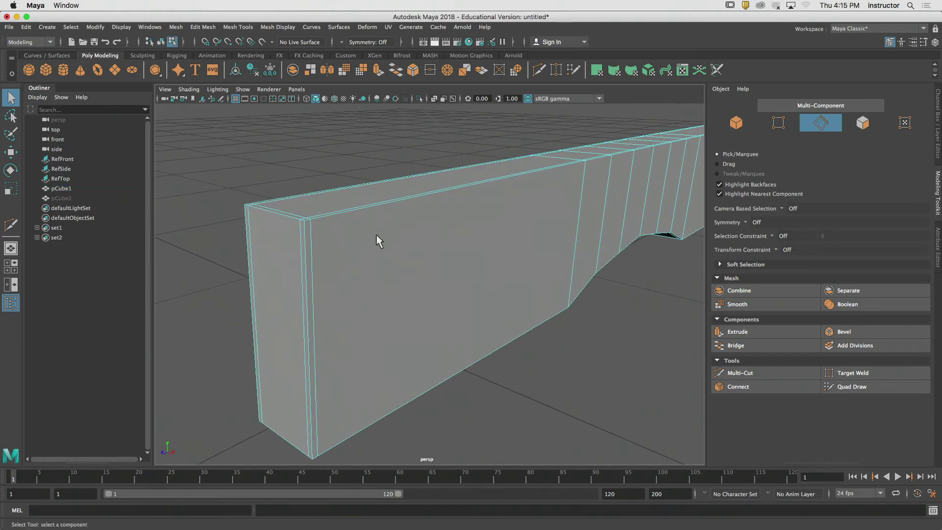
click(760, 374)
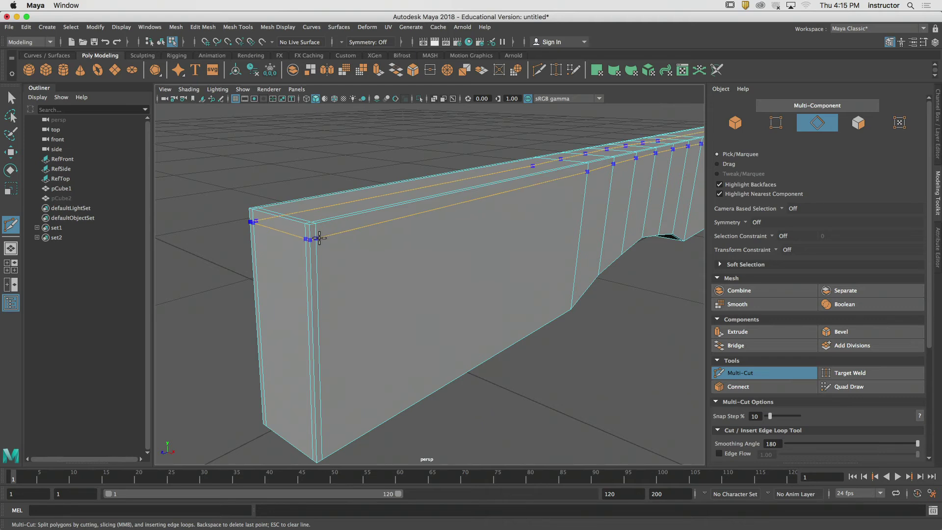
alt+drag(323, 225, 477, 361)
alt+right_drag(479, 361, 591, 354)
alt+middle_drag(591, 354, 567, 311)
ctrl+click(518, 356)
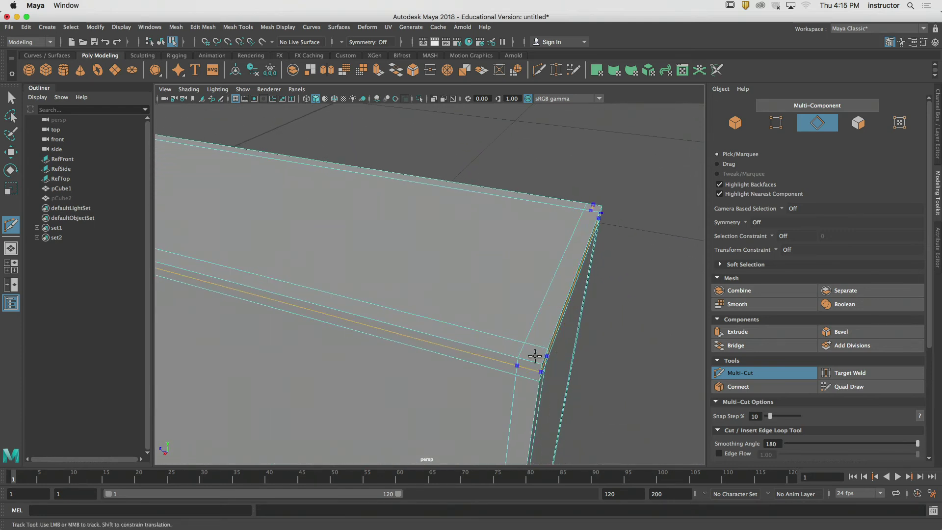
Turn on the smooth preview, deselect the lower plank in object mode, and examine its edges and arch from several angles.
alt+right_drag(584, 357, 553, 354)
alt+drag(553, 353, 627, 338)
alt+right_drag(627, 338, 477, 333)
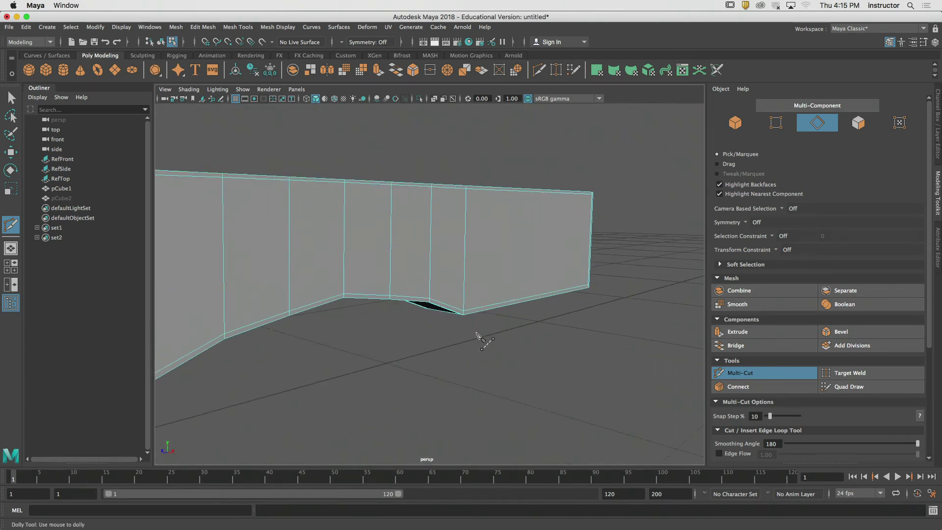
alt+middle_drag(479, 337, 517, 334)
key(3)
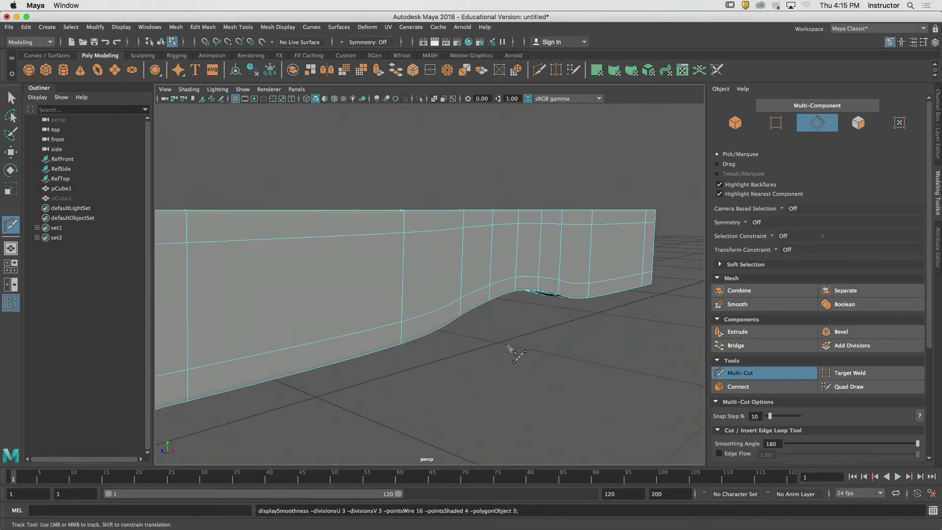
click(736, 125)
click(565, 187)
alt+drag(566, 187, 562, 178)
alt+right_drag(562, 177, 485, 196)
alt+drag(485, 196, 482, 252)
alt+right_drag(482, 253, 540, 281)
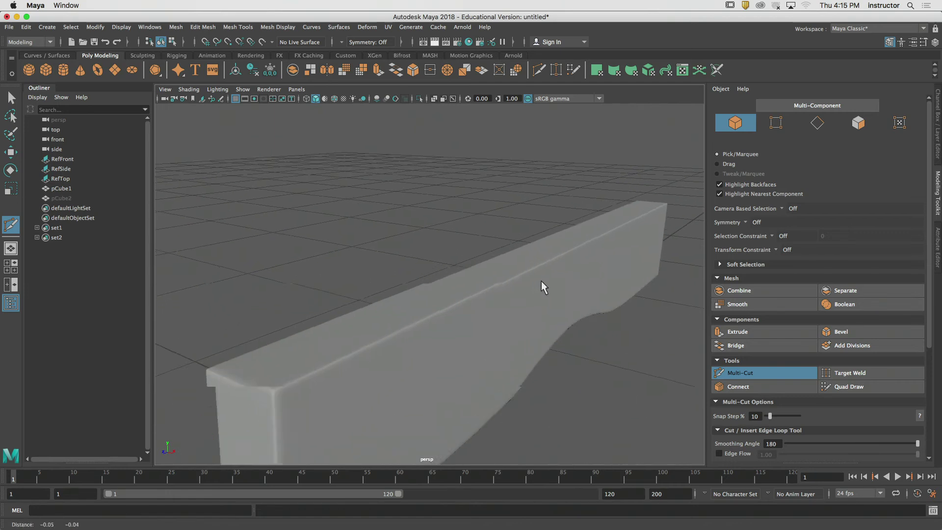
alt+middle_drag(540, 281, 567, 234)
Show the hidden upper carriage plank, pCube2, and leave the Multi-Cut tool.
click(75, 198)
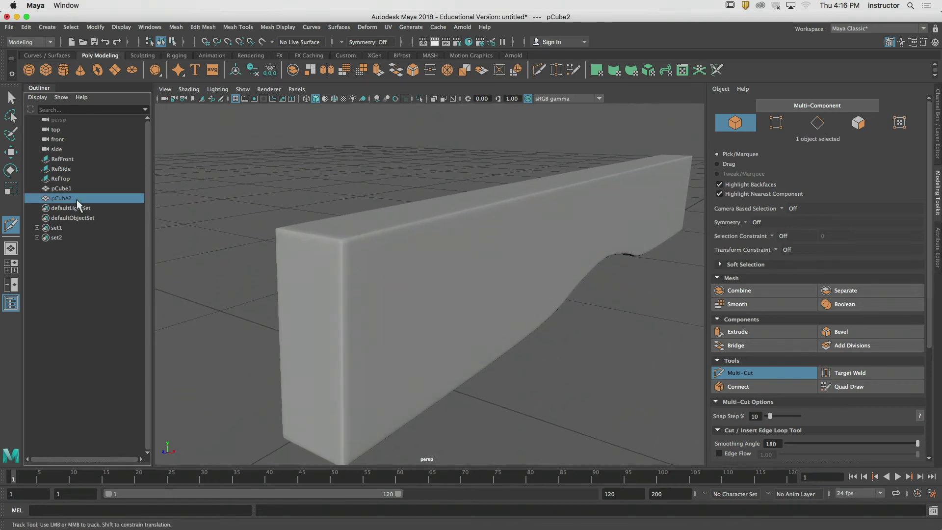
click(145, 26)
mouse_move(203, 27)
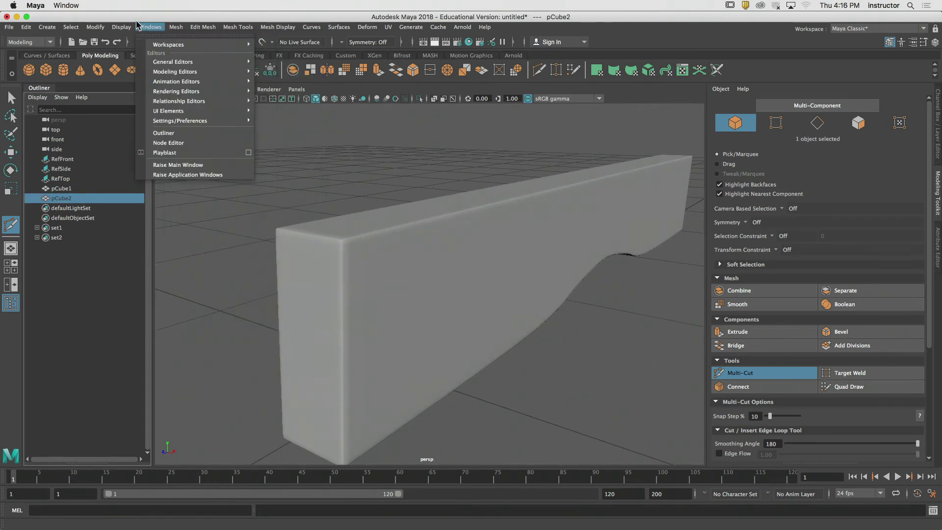
mouse_move(121, 27)
mouse_move(255, 89)
click(301, 99)
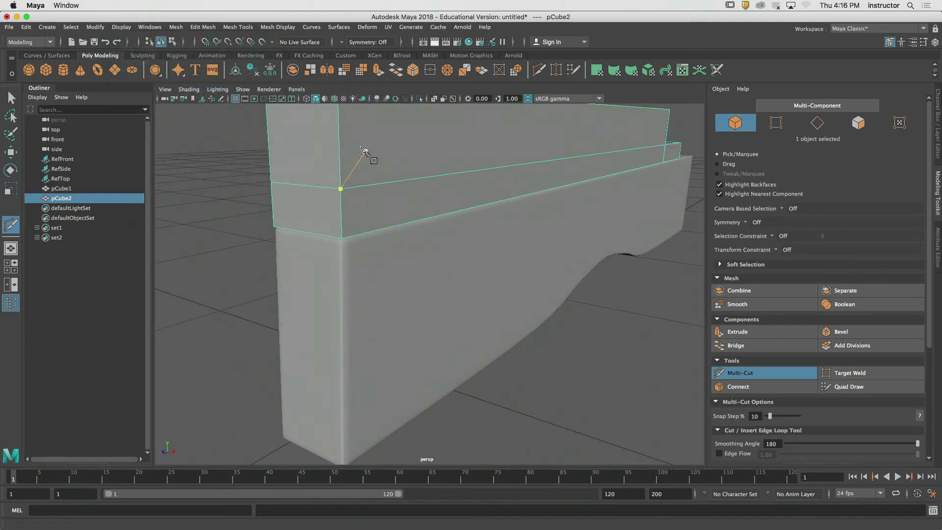
alt+drag(456, 198, 406, 194)
key(q)
Switch to object selection and deselect the upper carriage plank.
alt+drag(475, 322, 525, 325)
alt+right_drag(525, 326, 437, 314)
click(782, 124)
alt+drag(651, 150, 576, 152)
click(745, 122)
click(588, 156)
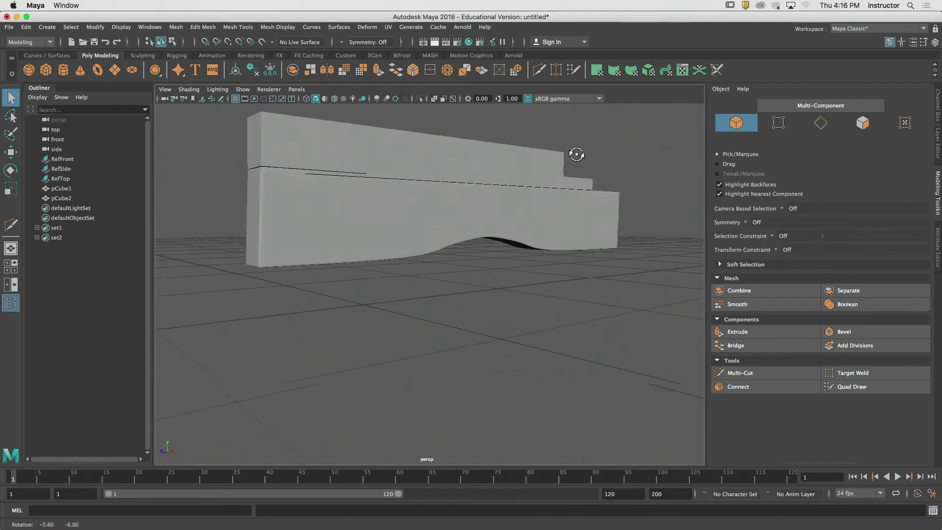
Examine the joint between the upper and lower planks close up, selecting the upper plank and clearing the selection.
alt+right_drag(441, 166, 484, 169)
alt+middle_drag(484, 169, 550, 191)
alt+drag(550, 190, 572, 206)
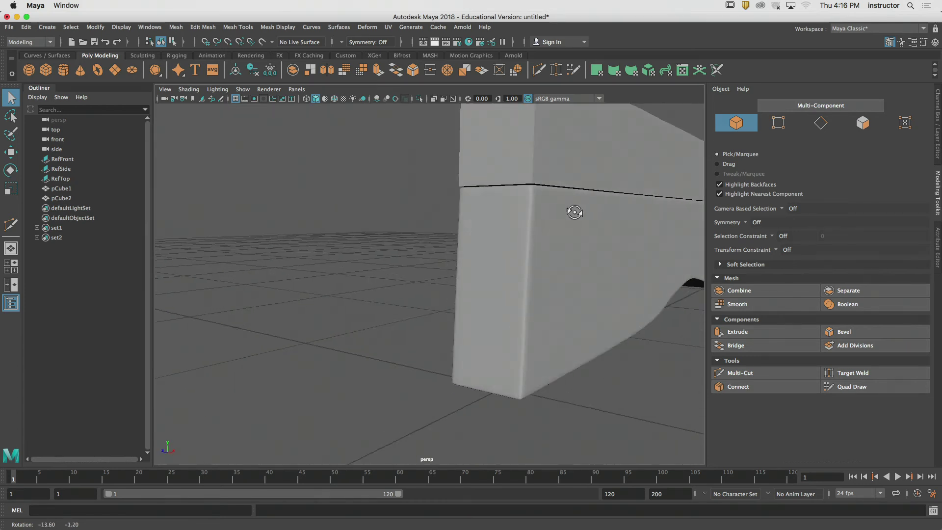
alt+right_drag(572, 206, 447, 219)
click(427, 193)
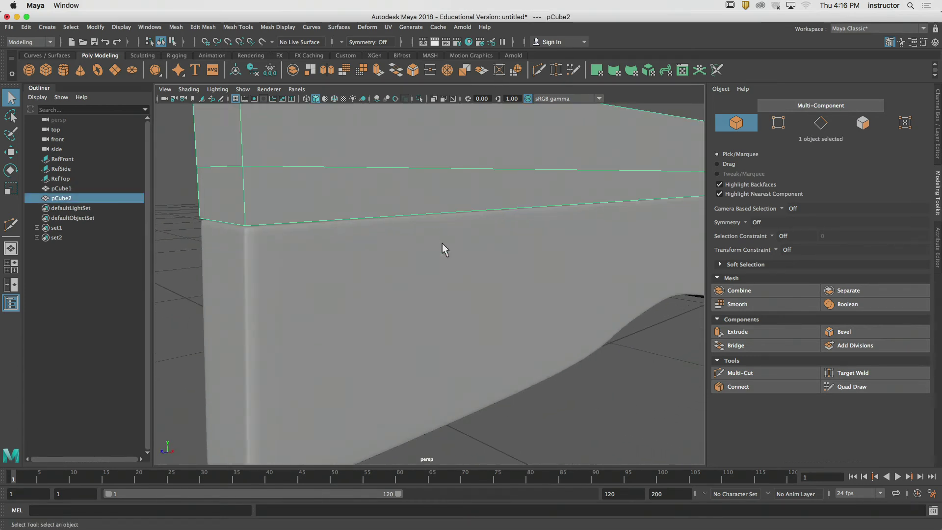
click(463, 195)
alt+right_drag(493, 212, 457, 213)
alt+middle_drag(457, 213, 418, 205)
alt+drag(454, 230, 460, 220)
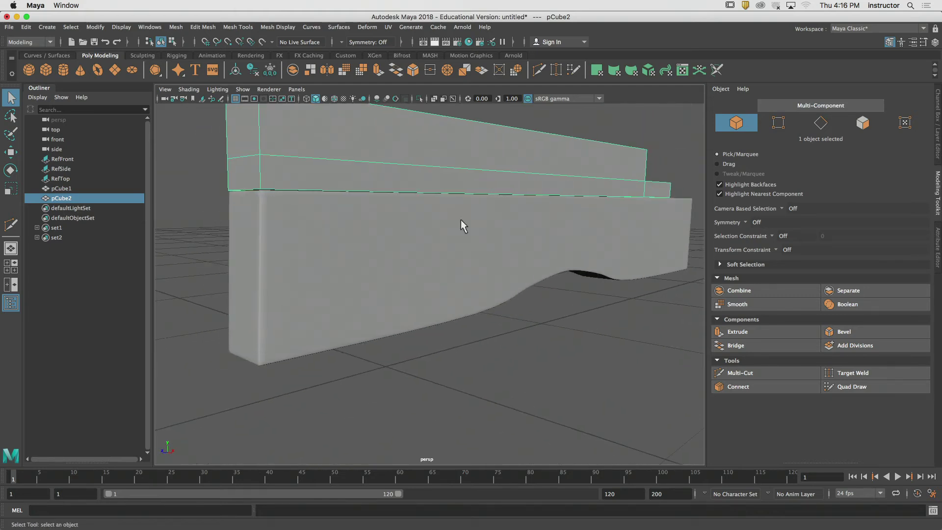
click(591, 369)
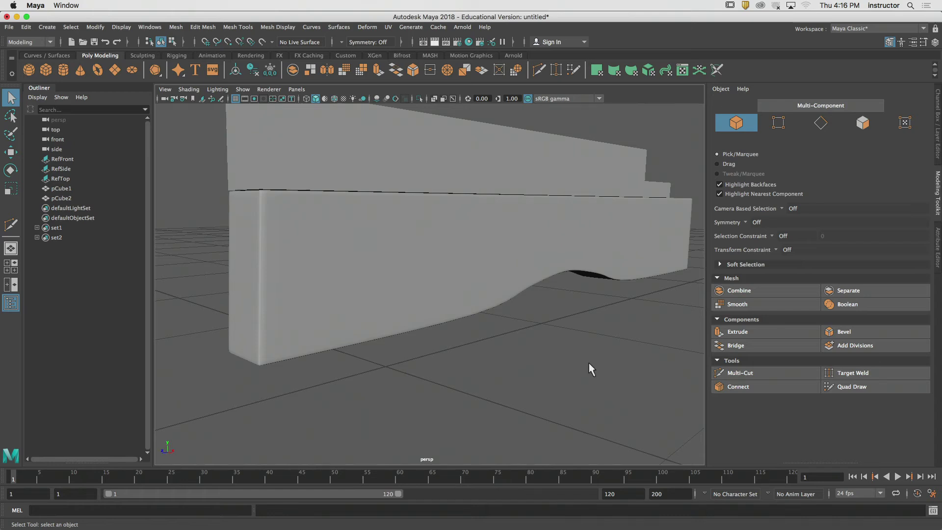
Select the lower plank and switch to the side view over the cannon reference drawing.
click(593, 261)
alt+drag(594, 261, 551, 254)
alt+middle_drag(501, 247, 555, 259)
alt+drag(443, 270, 475, 276)
key(space)
drag(475, 277, 495, 280)
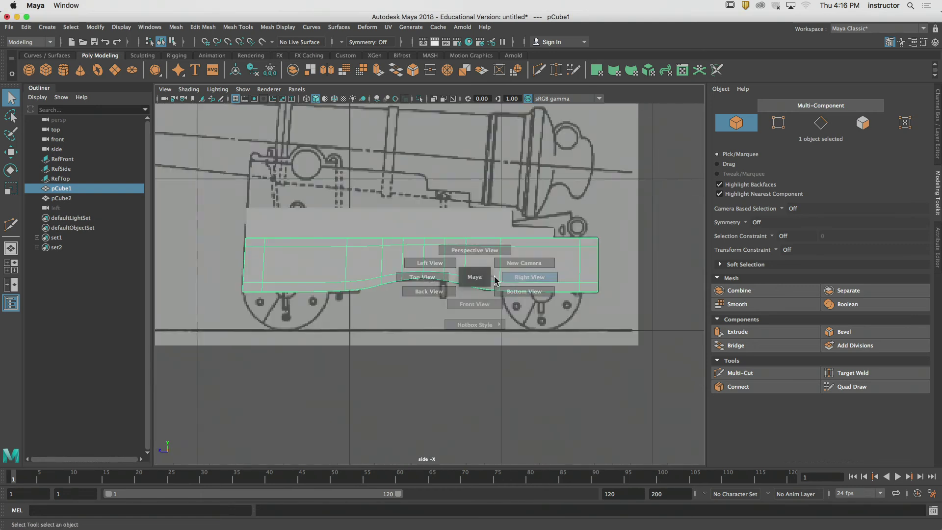
alt+right_drag(432, 278, 493, 273)
alt+middle_drag(493, 273, 572, 272)
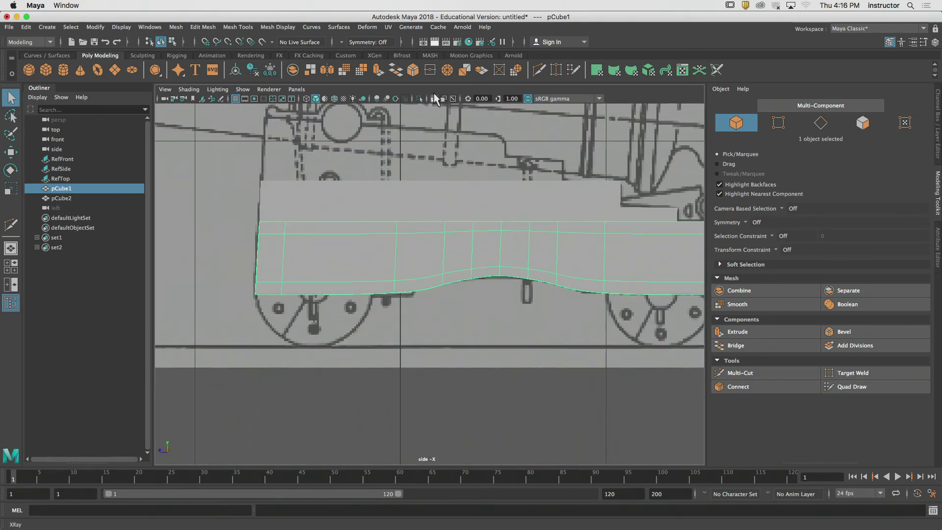
Turn on X-ray shading and compare the lower plank's smoothed arch with the side reference drawing.
click(435, 95)
alt+middle_drag(466, 277, 440, 224)
alt+right_drag(439, 224, 550, 241)
alt+middle_drag(520, 236, 497, 260)
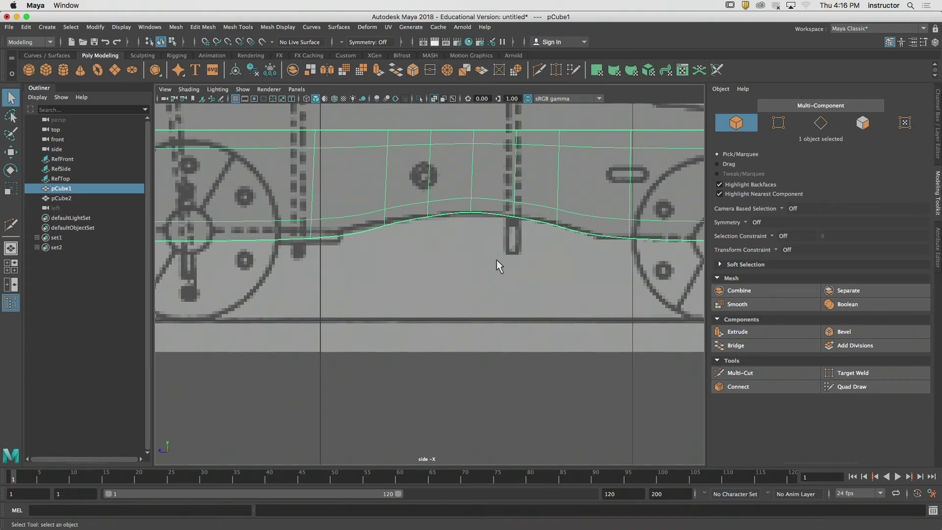
scroll(474, 250, down, 4)
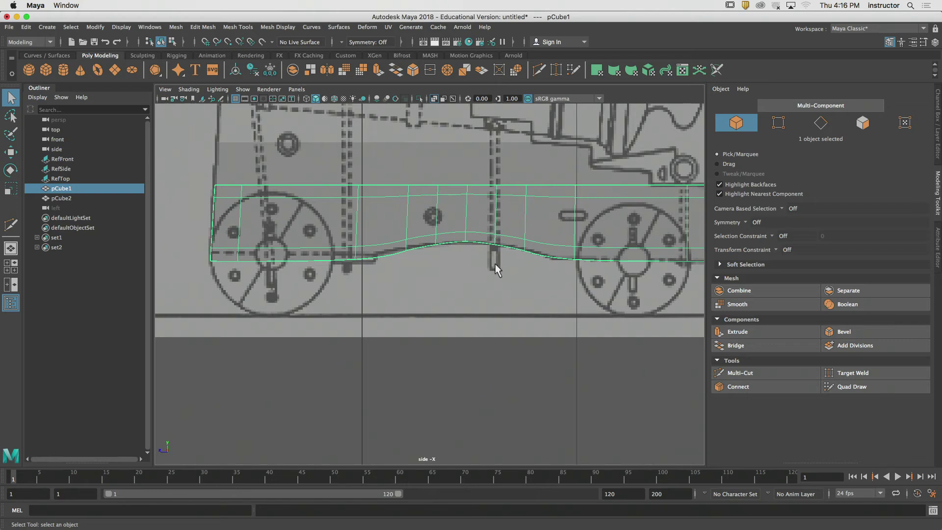
Turn off the lower plank's smooth preview and the X-ray shading, keeping the plank selected.
click(442, 253)
scroll(414, 229, up, 3)
click(413, 202)
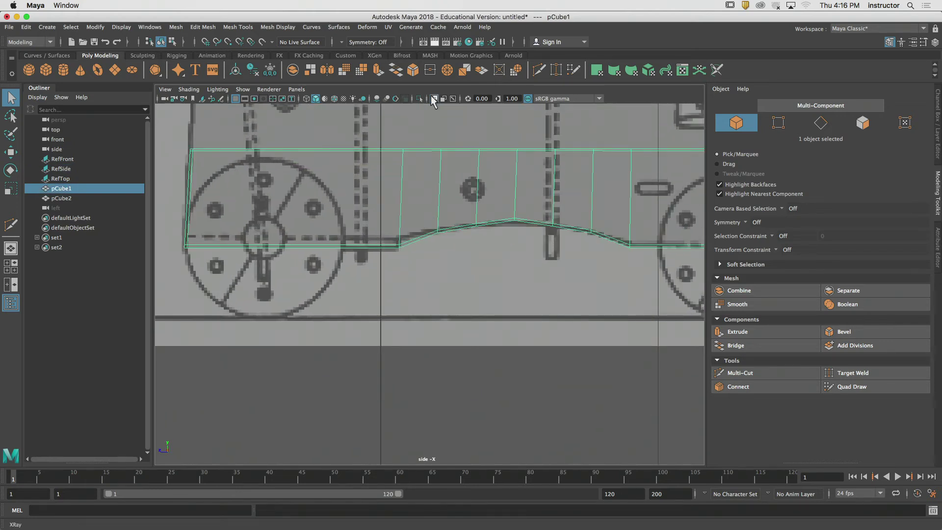
click(434, 98)
alt+middle_drag(420, 176, 387, 160)
scroll(413, 193, up, 3)
alt+middle_drag(413, 193, 415, 233)
click(399, 322)
click(406, 259)
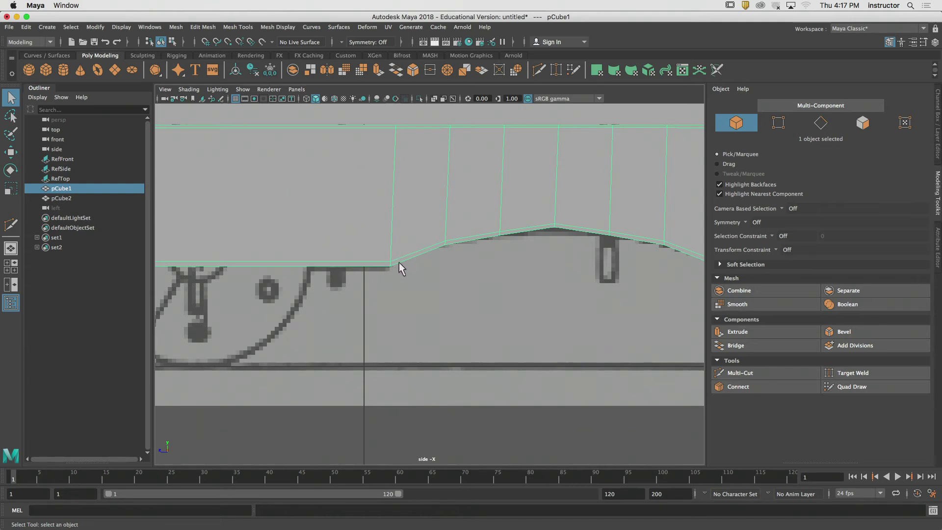
Insert edge loops with Multi-Cut close to both sides of the lower plank's vertical edge where the arch begins.
alt+middle_drag(390, 243, 413, 244)
alt+right_drag(412, 243, 612, 265)
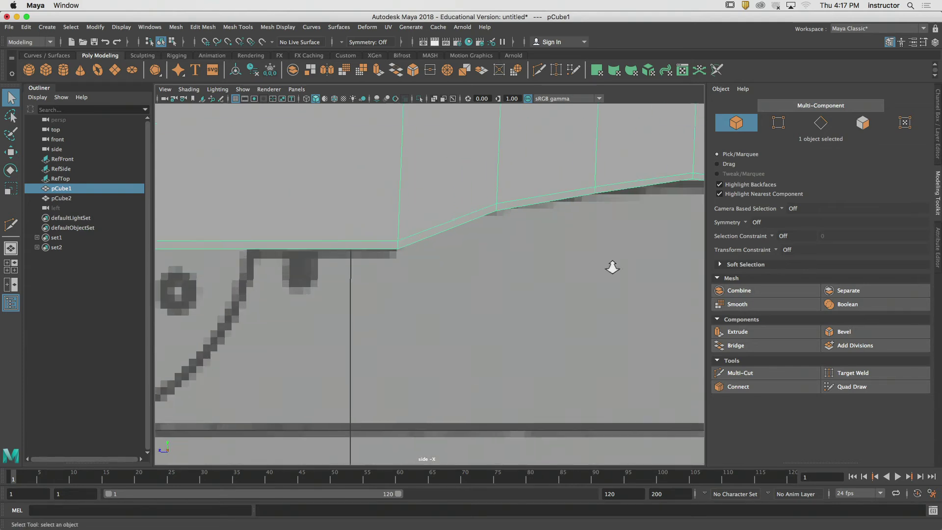
alt+middle_drag(512, 258, 535, 314)
click(737, 372)
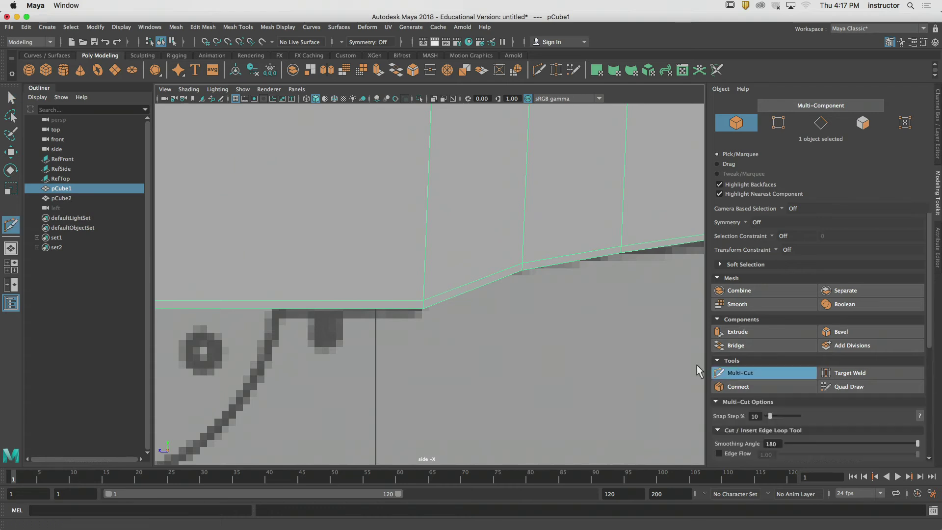
ctrl+click(418, 304)
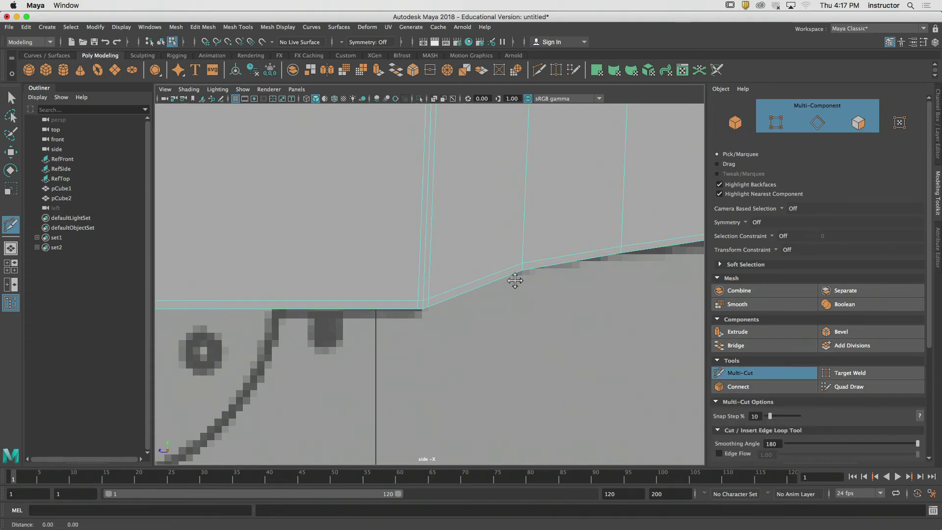
Insert edge loops with Multi-Cut close to both sides of the vertical edge where the lower plank's arch ends.
alt+middle_drag(515, 280, 514, 281)
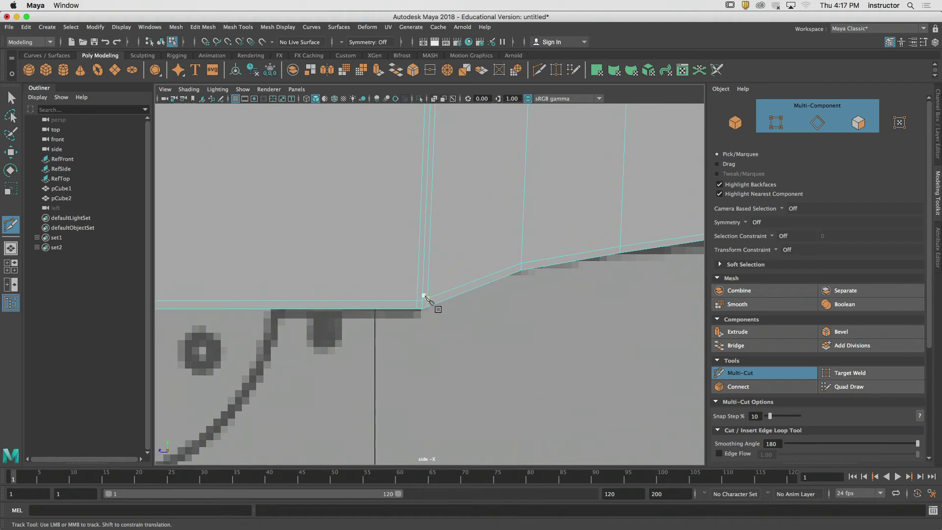
alt+middle_drag(572, 268, 260, 234)
alt+middle_drag(628, 260, 424, 232)
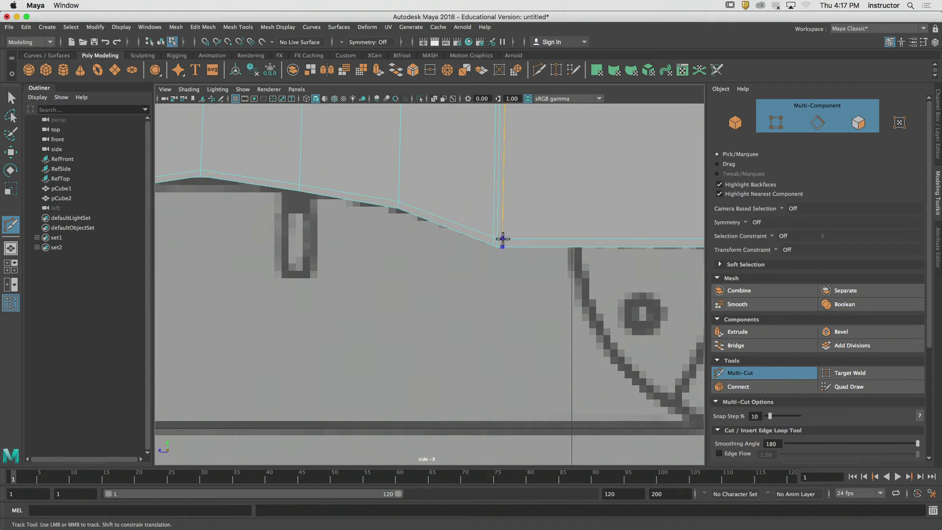
ctrl+click(502, 239)
alt+middle_drag(432, 259, 602, 299)
alt+right_drag(602, 299, 573, 296)
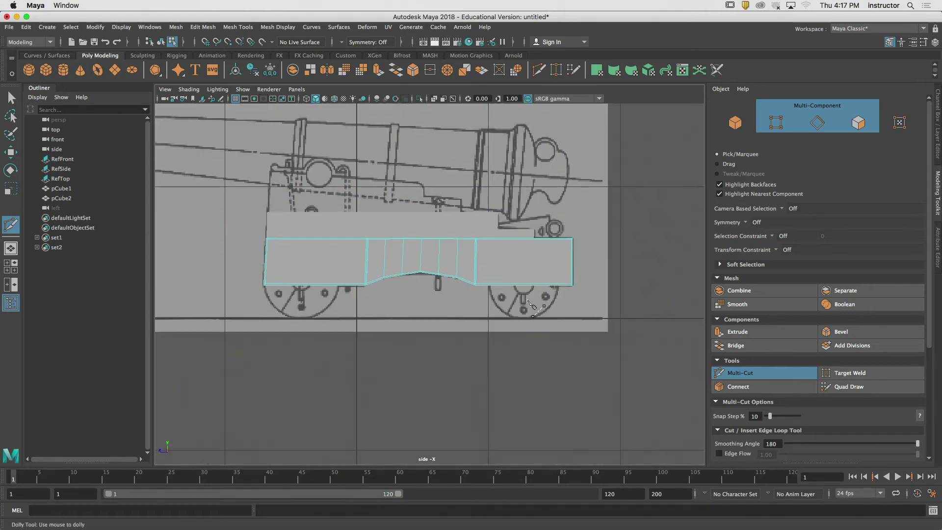
Leave Multi-Cut, turn on the lower plank's smooth preview and deselect it in object mode.
key(q)
scroll(443, 263, up, 4)
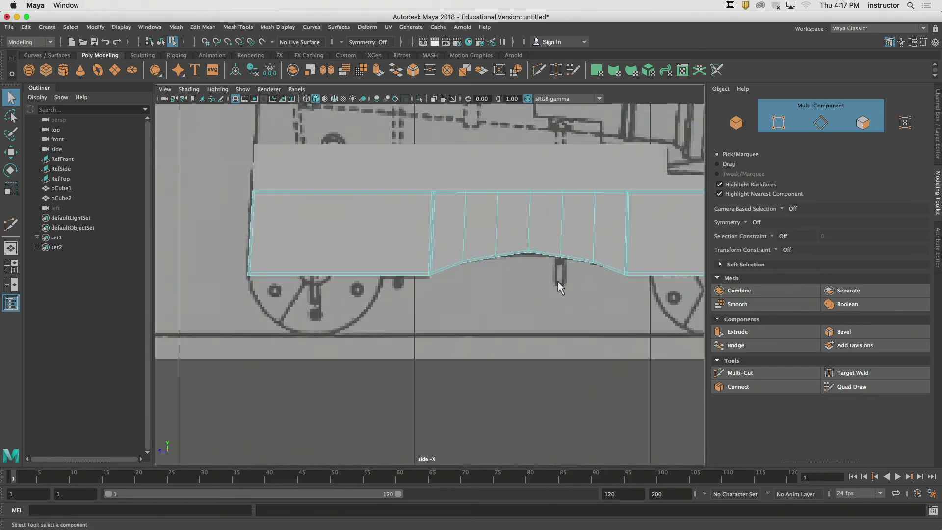
click(736, 123)
click(580, 321)
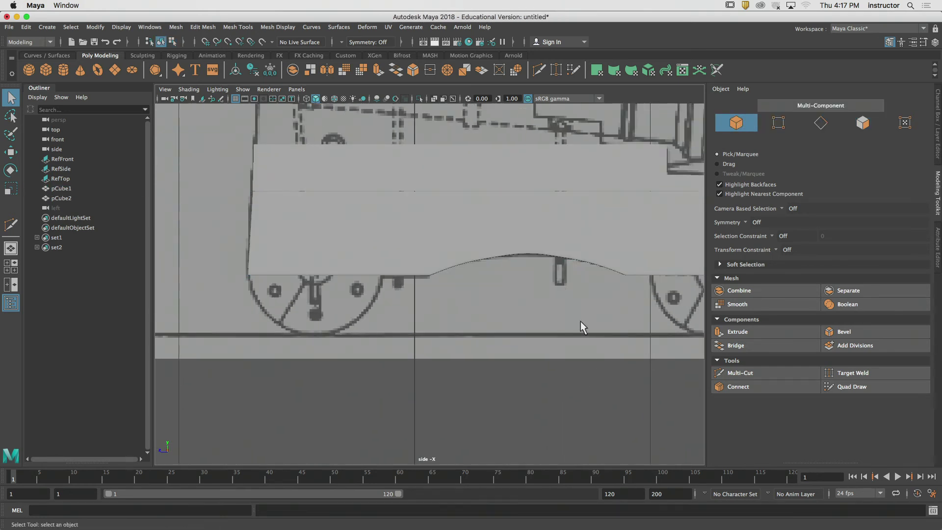
Compare the lower plank's smoothed arch and its start and end corners with the side reference drawing.
alt+middle_drag(504, 256, 519, 255)
alt+right_drag(520, 255, 578, 268)
alt+middle_drag(578, 268, 470, 259)
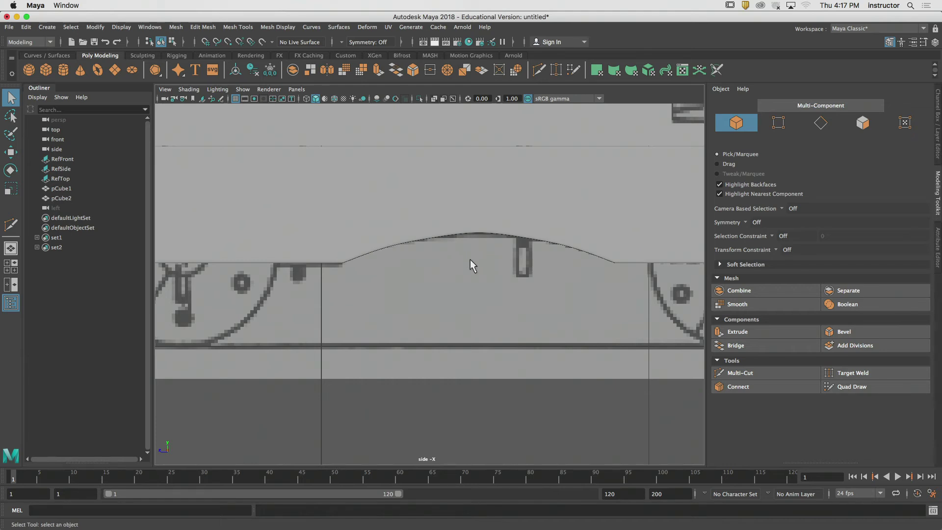
click(338, 260)
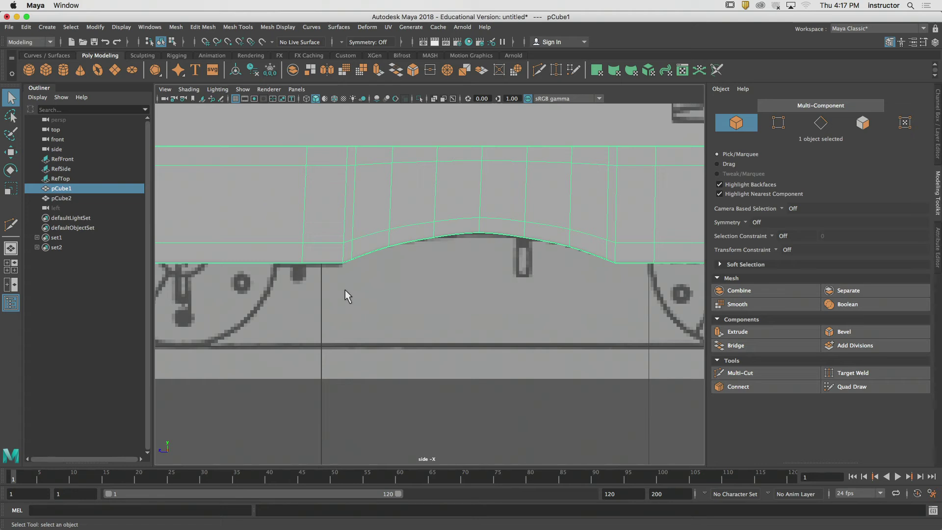
alt+middle_drag(496, 232, 489, 221)
click(485, 385)
alt+right_drag(491, 299, 481, 282)
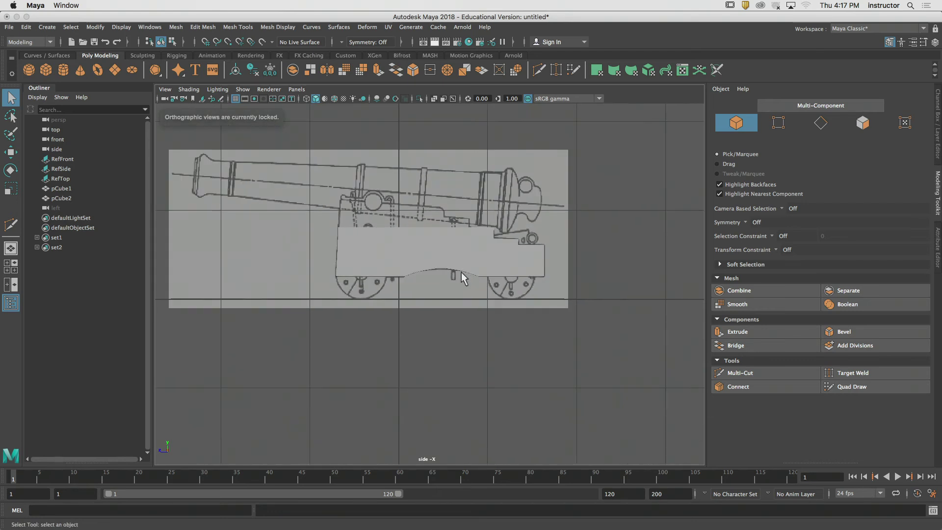
Switch to the perspective view and select the lower plank, inspecting its smoothed arch from the side and below.
key(space)
drag(461, 274, 499, 250)
alt+middle_drag(499, 251, 457, 248)
mouse_move(457, 248)
alt+mouse_down()
mouse_move(433, 244)
mouse_move(463, 245)
alt+mouse_up()
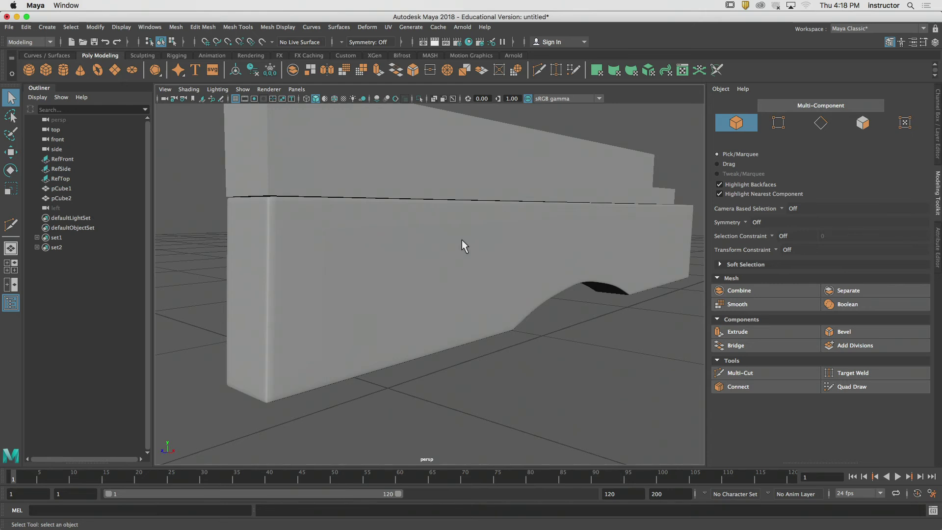
click(549, 263)
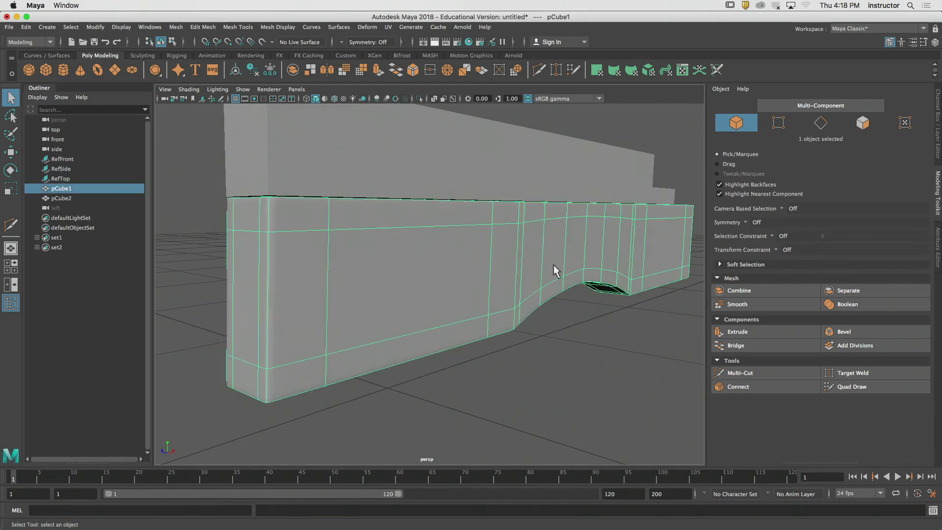
alt+drag(553, 264, 467, 265)
alt+middle_drag(467, 265, 474, 289)
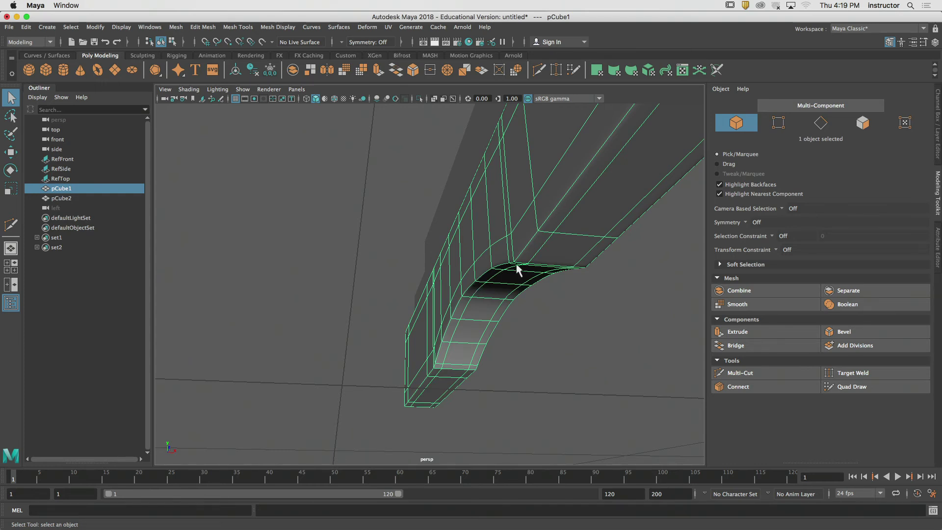
Turn off the lower plank's smooth preview and select the four adjoining side faces from its front end into the arch.
alt+drag(520, 270, 674, 260)
scroll(531, 258, up, 3)
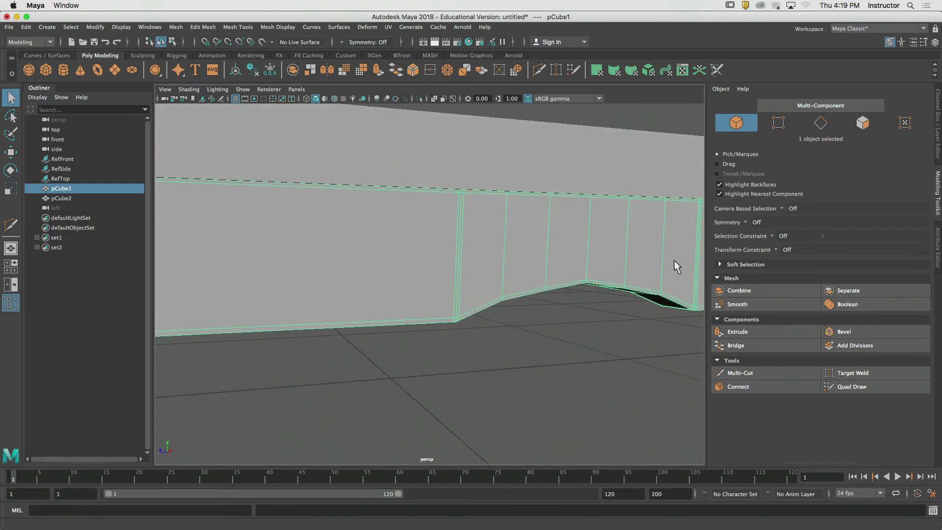
click(863, 123)
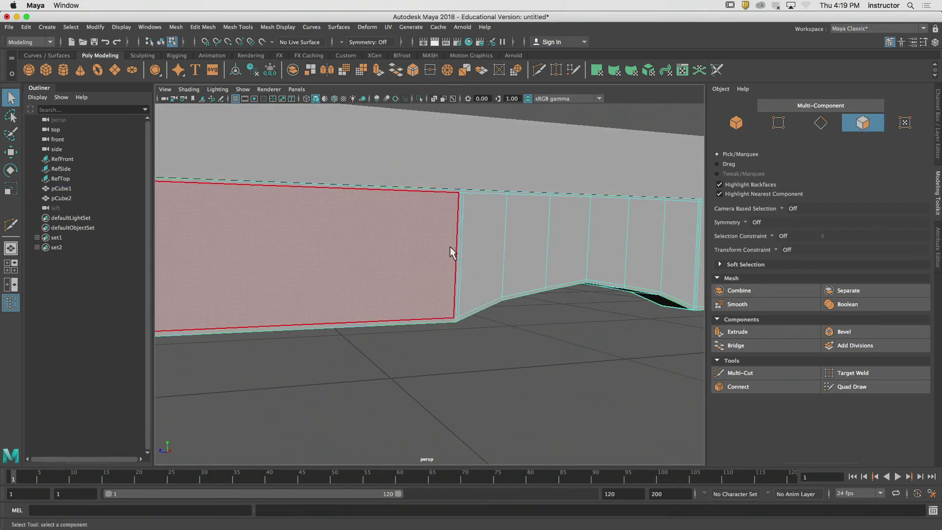
drag(453, 241, 478, 243)
alt+middle_drag(519, 278, 570, 273)
alt+right_drag(570, 274, 635, 302)
Try a horizontal edge loop through the middle of the lower plank with Multi-Cut and undo it.
click(740, 373)
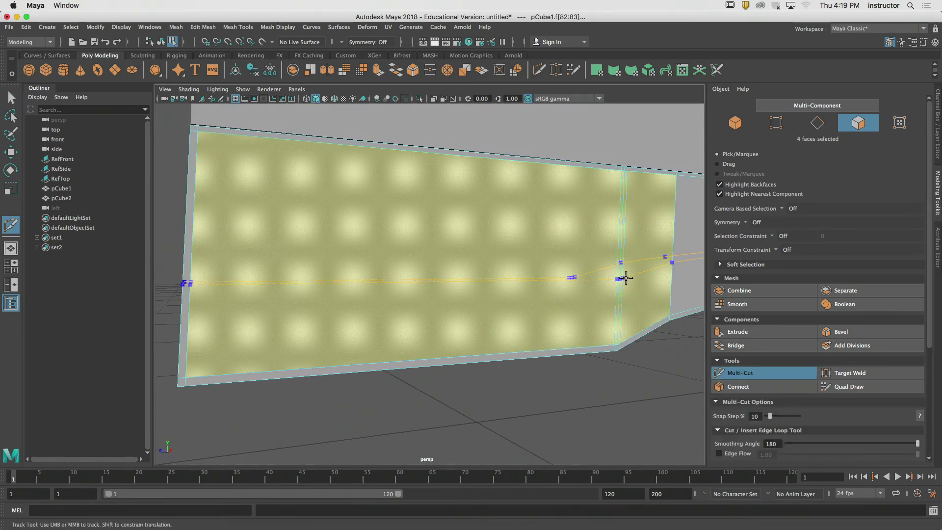
alt+middle_drag(623, 263, 582, 263)
ctrl+click(563, 263)
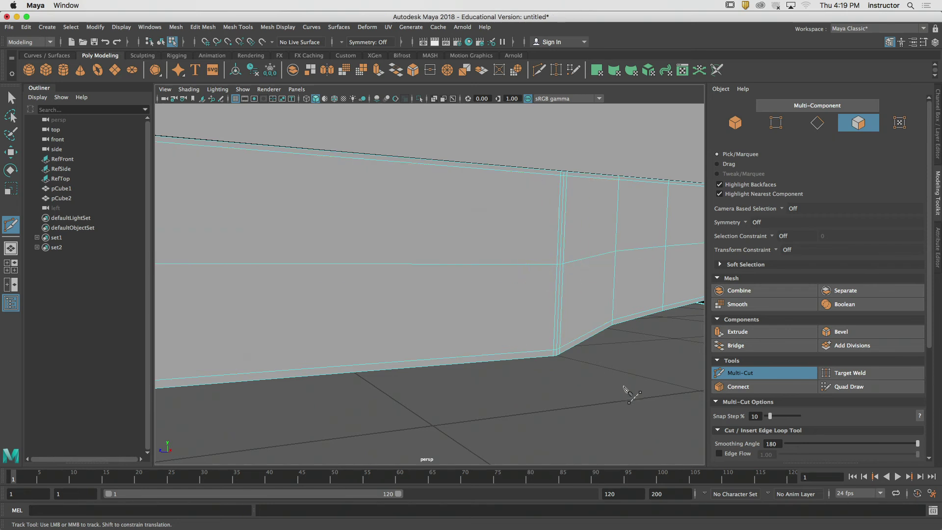
key(ctrl+z)
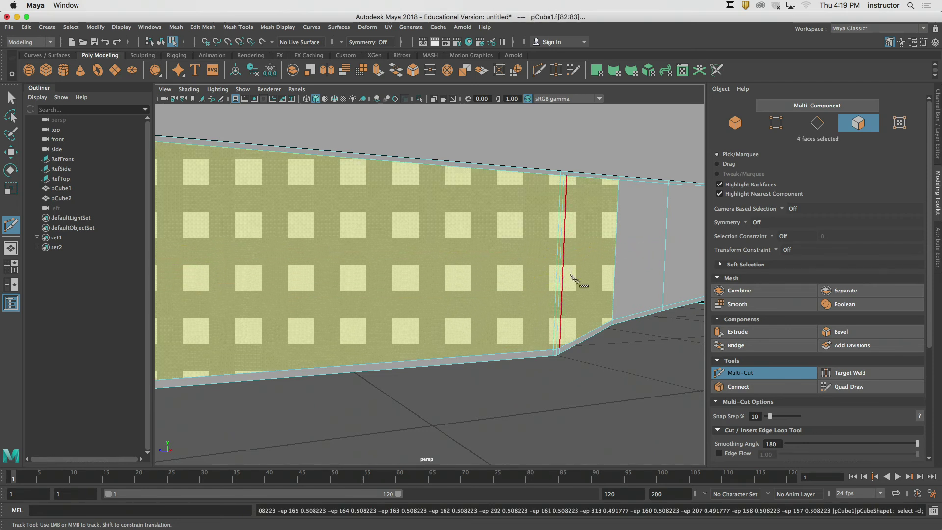
Try slicing horizontally across only the selected side faces with Multi-Cut and undo the slice.
alt+drag(587, 307, 558, 297)
alt+right_drag(555, 296, 453, 312)
alt+middle_drag(452, 312, 533, 308)
drag(236, 259, 616, 258)
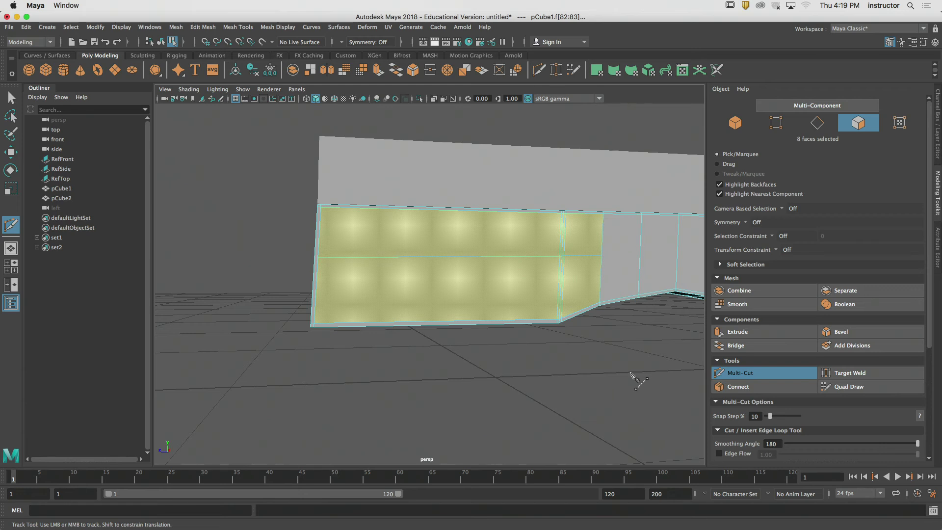
key(ctrl+z)
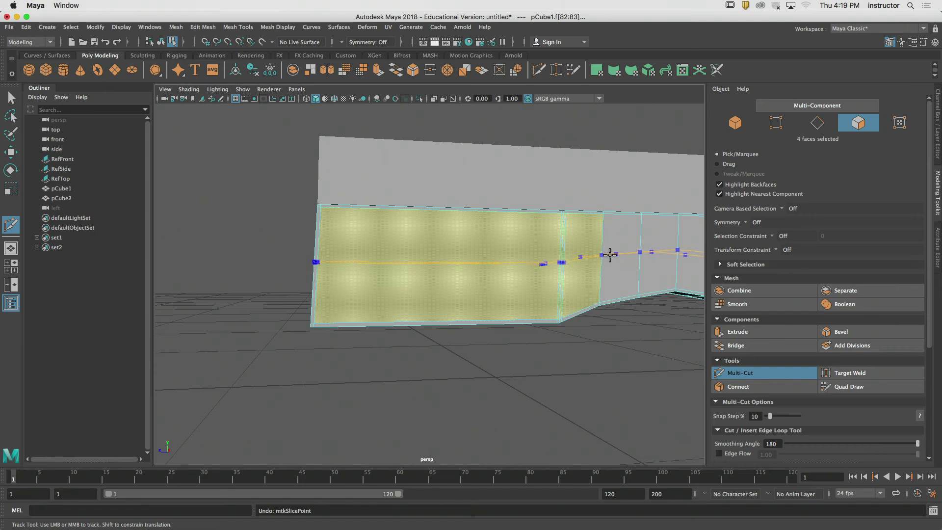
Try a horizontal edge loop around the whole lower plank again, inspect it in perspective and undo it.
ctrl+click(612, 261)
alt+middle_drag(636, 308, 554, 302)
alt+drag(554, 302, 587, 316)
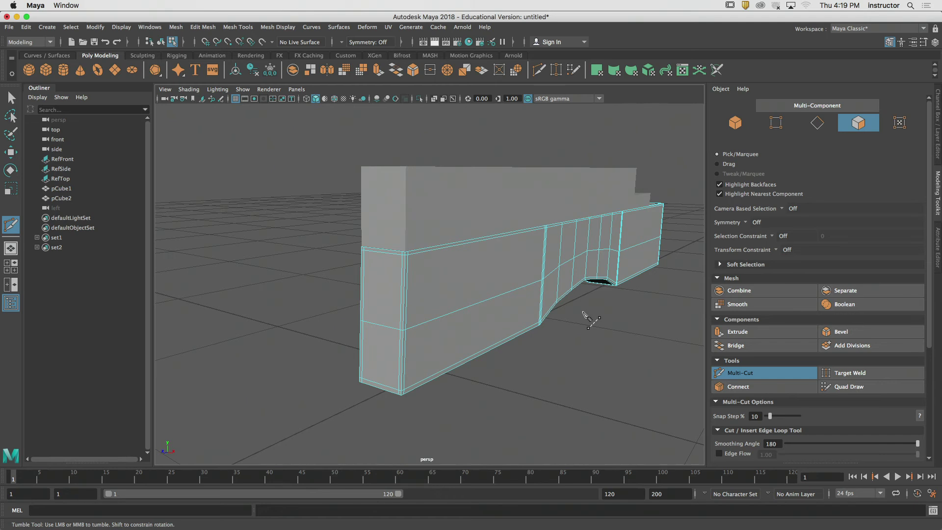
key(ctrl+z)
Leave Multi-Cut, clear the face selection and turn the lower plank's smooth preview back on.
key(q)
alt+drag(603, 318, 594, 317)
click(593, 317)
alt+middle_drag(603, 321, 583, 325)
key(3)
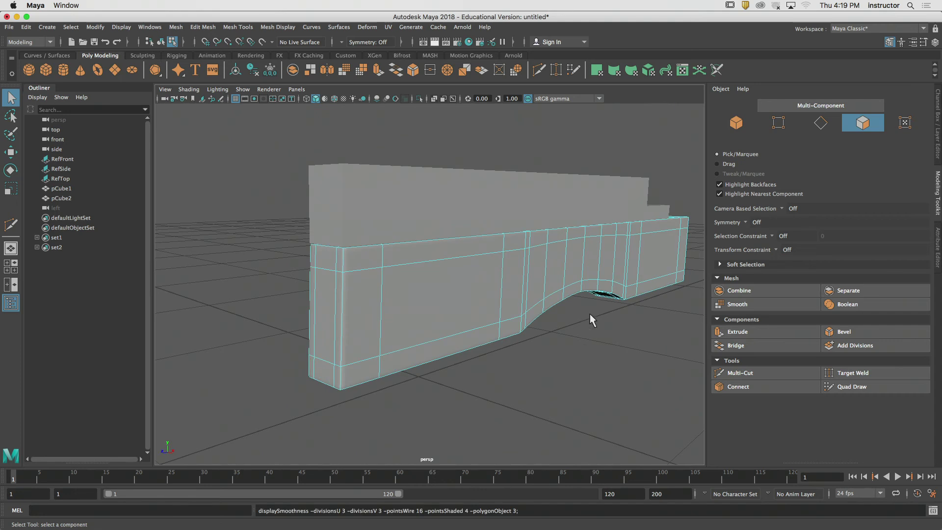
alt+drag(590, 314, 576, 313)
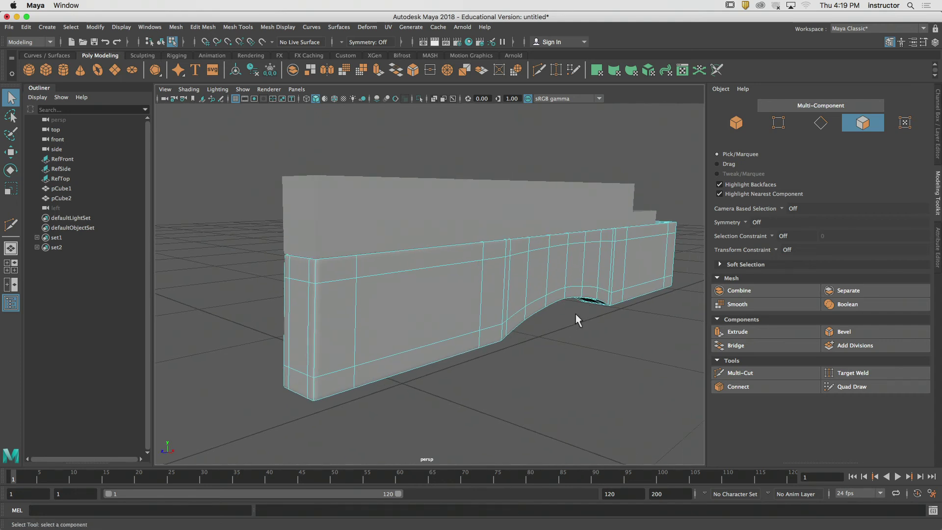
alt+drag(576, 313, 450, 290)
alt+middle_drag(451, 290, 536, 288)
alt+drag(536, 288, 493, 289)
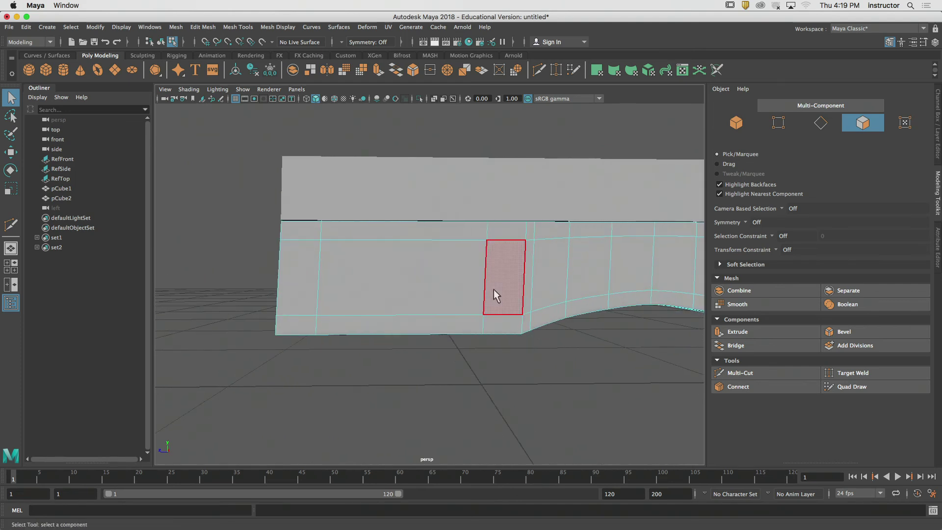
Activate Multi-Cut and switch to the side view, framing the lower plank's section above the front wheel.
click(738, 371)
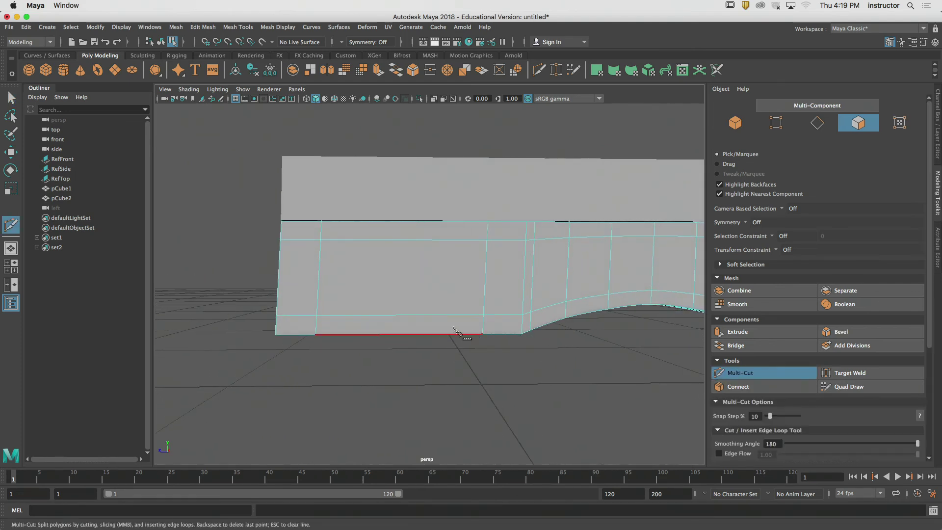
alt+drag(457, 331, 499, 323)
key(space)
click(454, 324)
alt+middle_drag(497, 315, 554, 323)
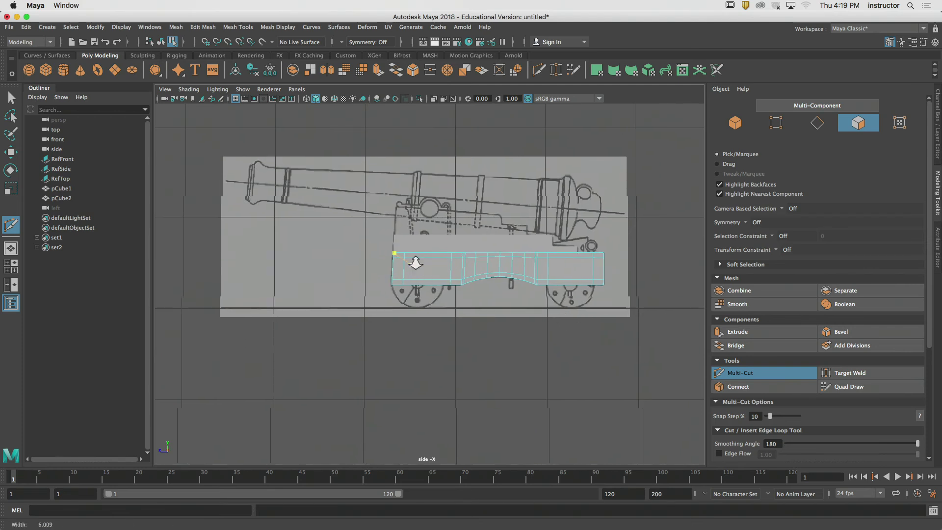
alt+right_drag(414, 261, 692, 261)
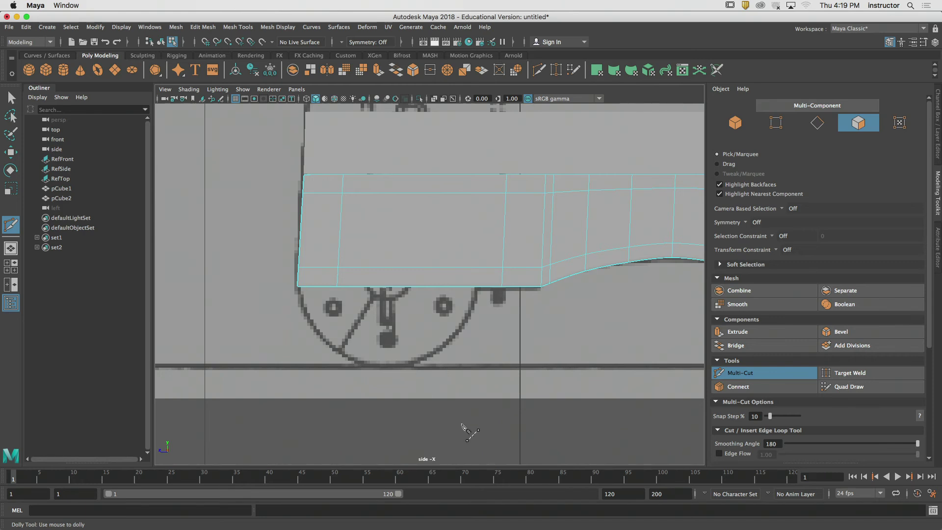
Try a straight vertical Multi-Cut slice through the lower plank above the front wheel and undo it.
click(435, 411)
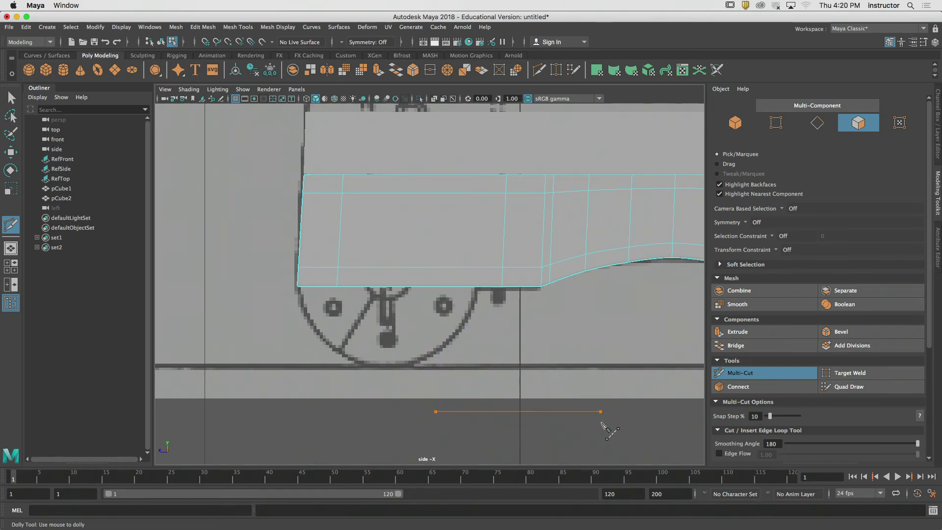
shift+drag(512, 303, 425, 92)
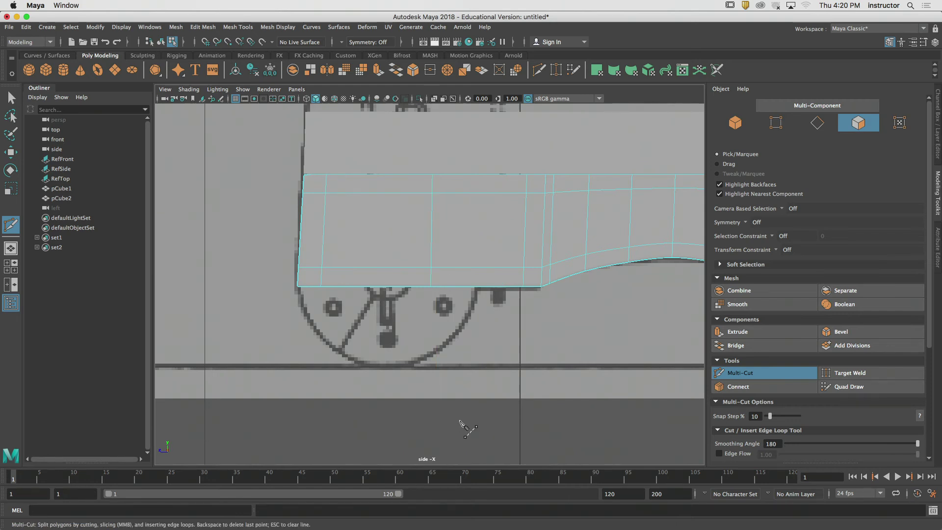
key(ctrl+z)
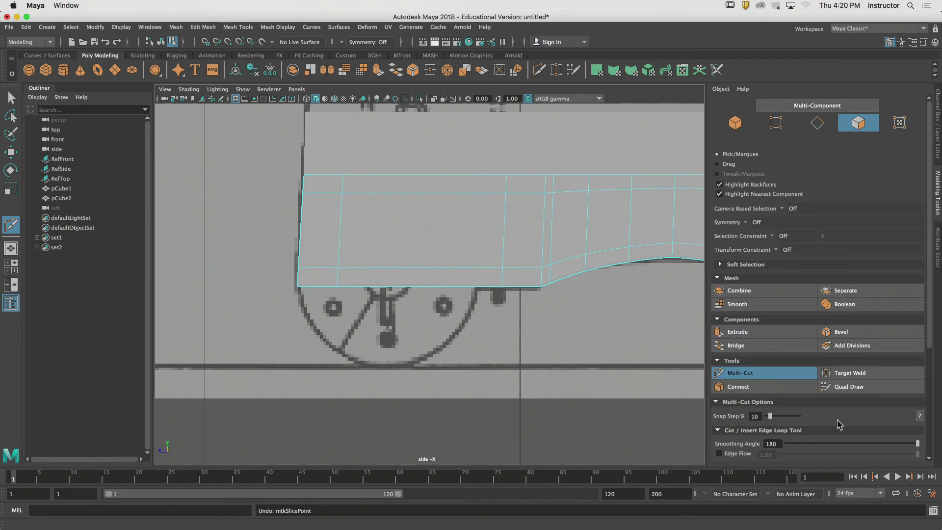
Expand the Multi-Cut keyboard and mouse shortcuts reference and read through the listed cutting and edge loop options.
scroll(935, 349, down, 5)
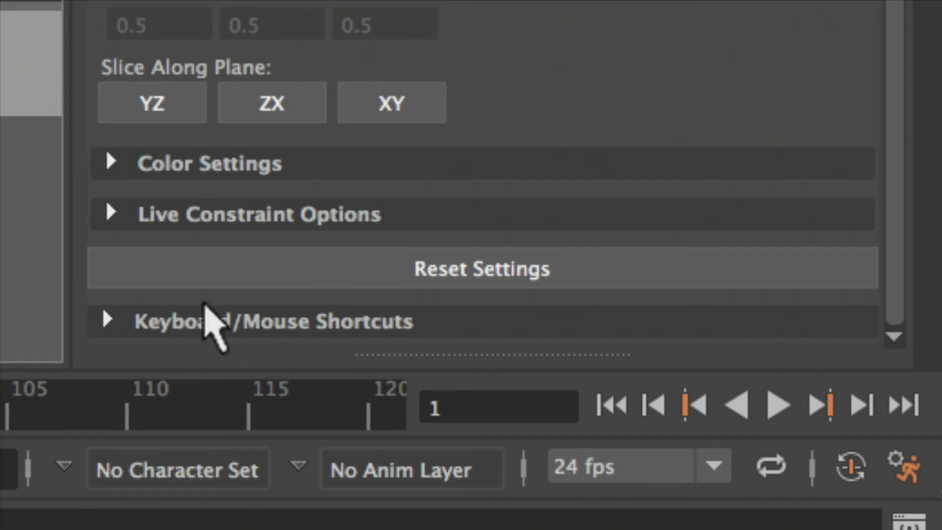
click(402, 327)
scroll(815, 218, down, 5)
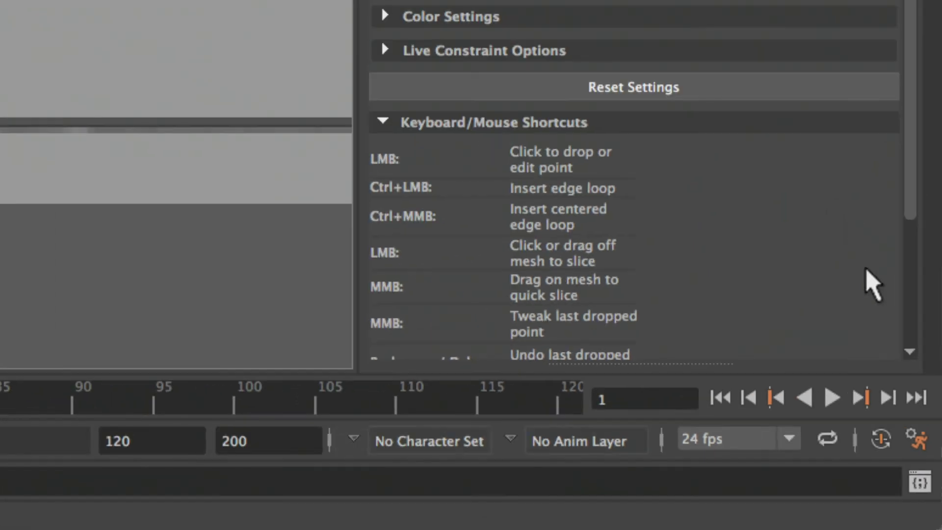
drag(910, 209, 913, 250)
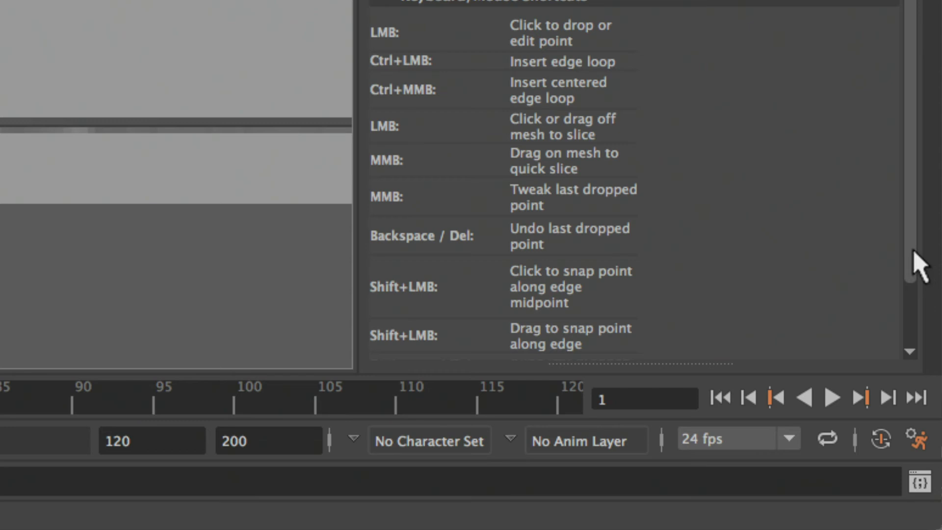
drag(913, 251, 901, 225)
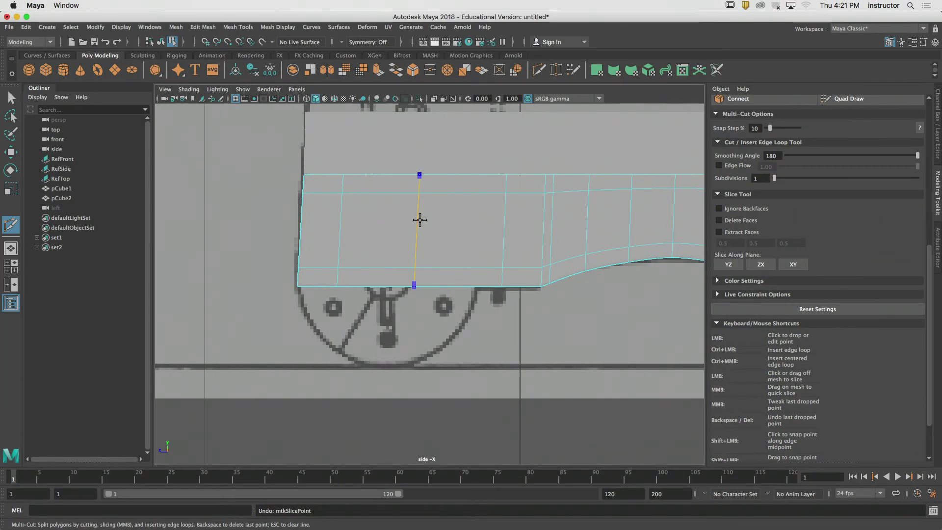
Insert centered vertical and horizontal edge loops in the lower plank above the front wheel, plus a horizontal loop higher up.
ctrl+middle_drag(423, 194, 339, 246)
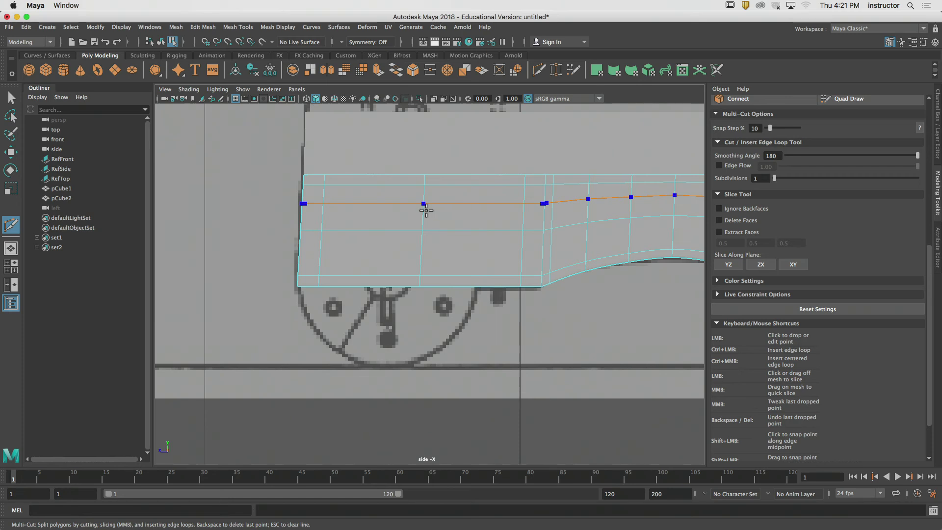
key(Return)
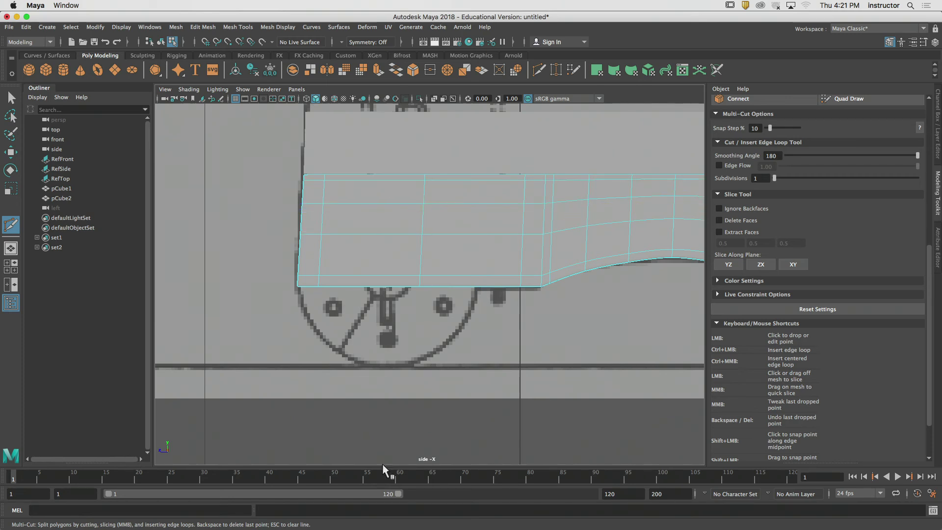
alt+middle_drag(501, 315, 469, 317)
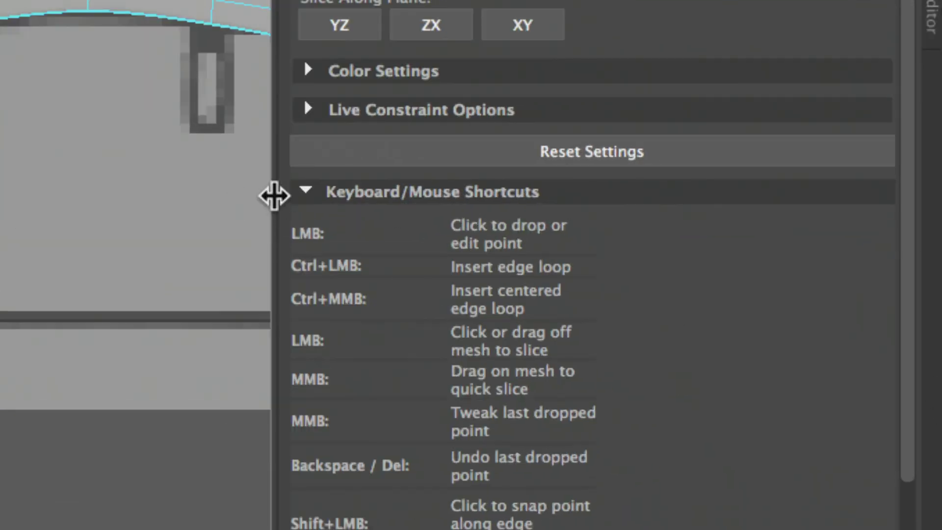
Reactivate Multi-Cut, review its loop and slice settings, and enable Ignore Backfaces for the Slice Tool.
click(589, 283)
key(q)
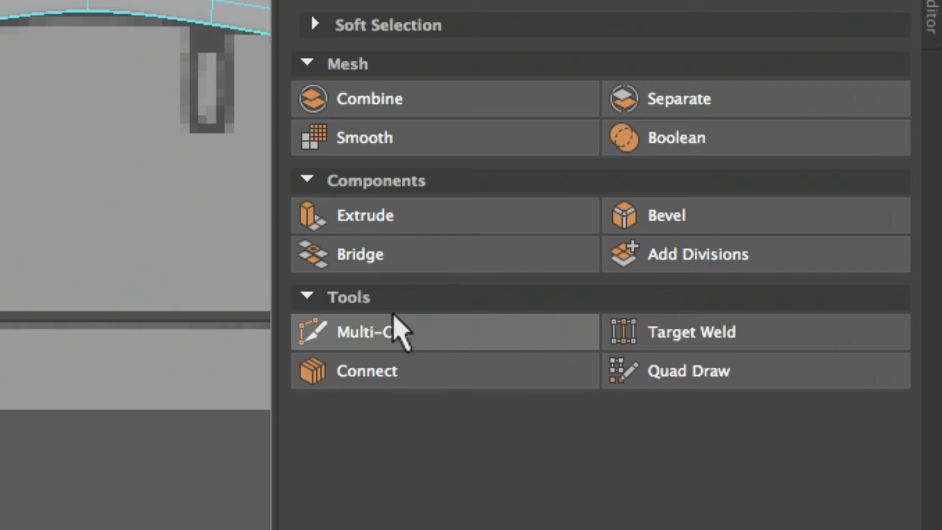
click(478, 333)
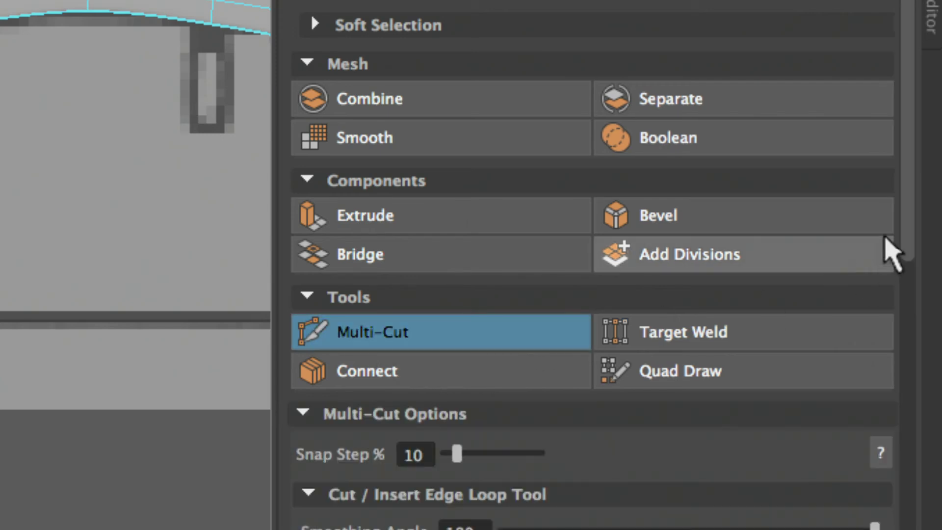
drag(909, 179, 905, 513)
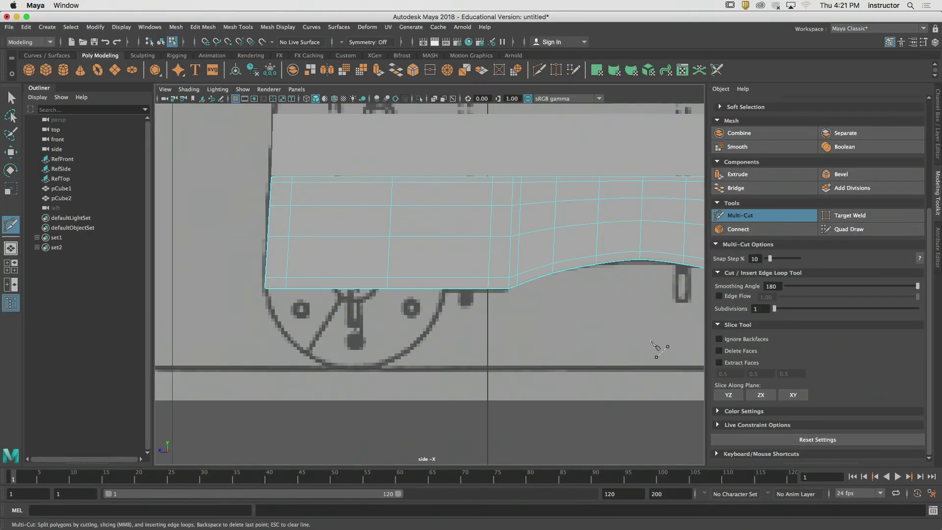
mouse_move(927, 345)
mouse_down()
mouse_move(929, 328)
mouse_move(930, 361)
mouse_up()
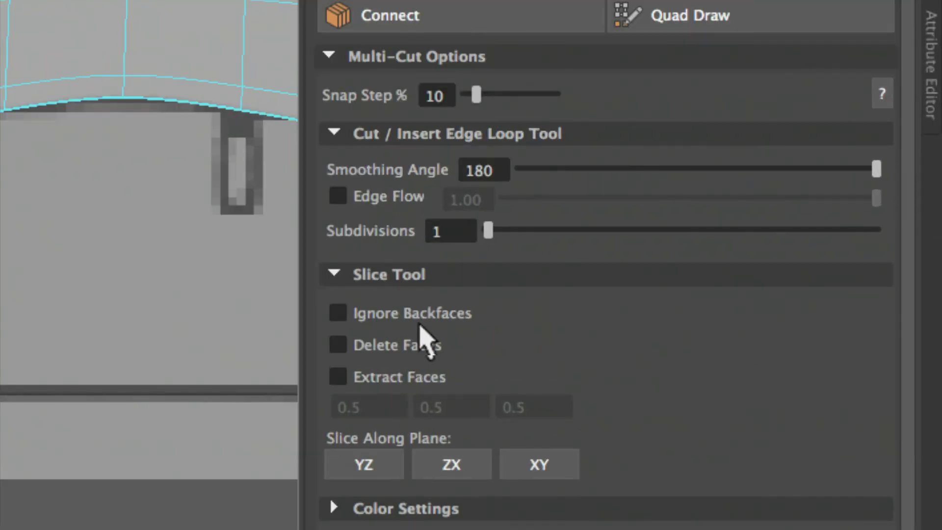
click(401, 315)
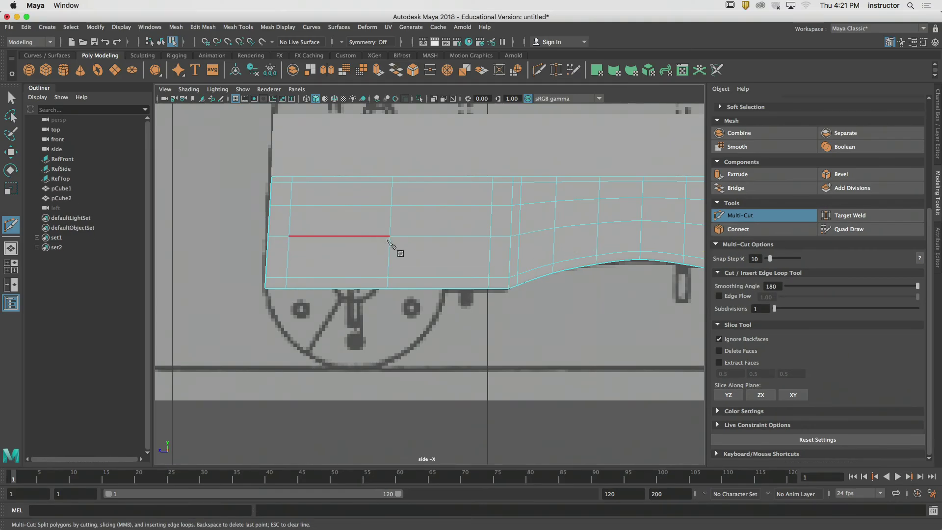
Insert two more horizontal edge loops across the lower half of the lower plank with Multi-Cut, keeping Ignore Backfaces on.
alt+middle_drag(511, 252, 384, 251)
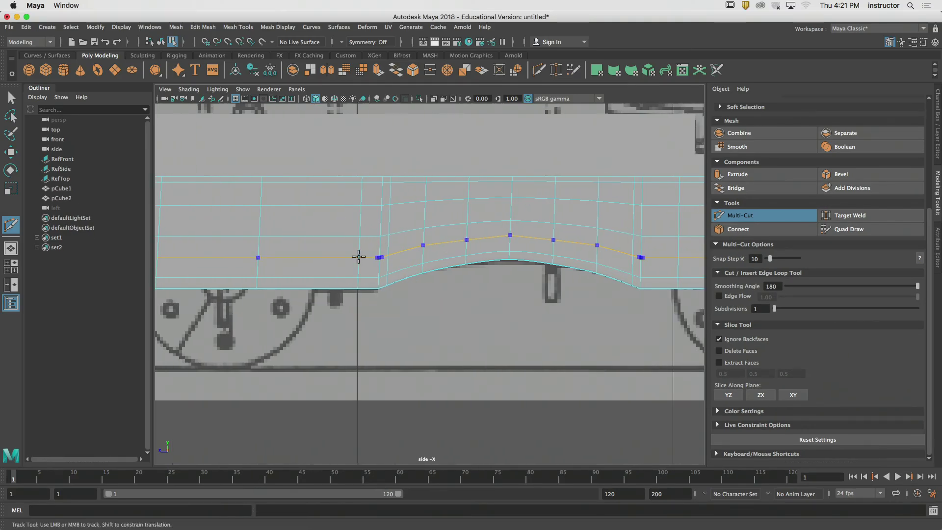
drag(424, 317, 563, 311)
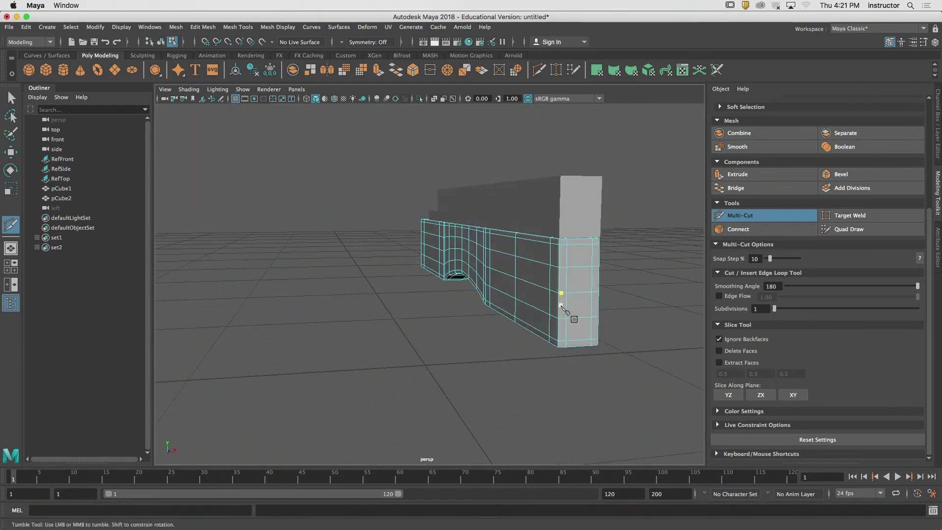
ctrl+click(565, 305)
alt+drag(633, 319, 591, 341)
click(721, 339)
click(719, 339)
alt+drag(662, 340, 579, 340)
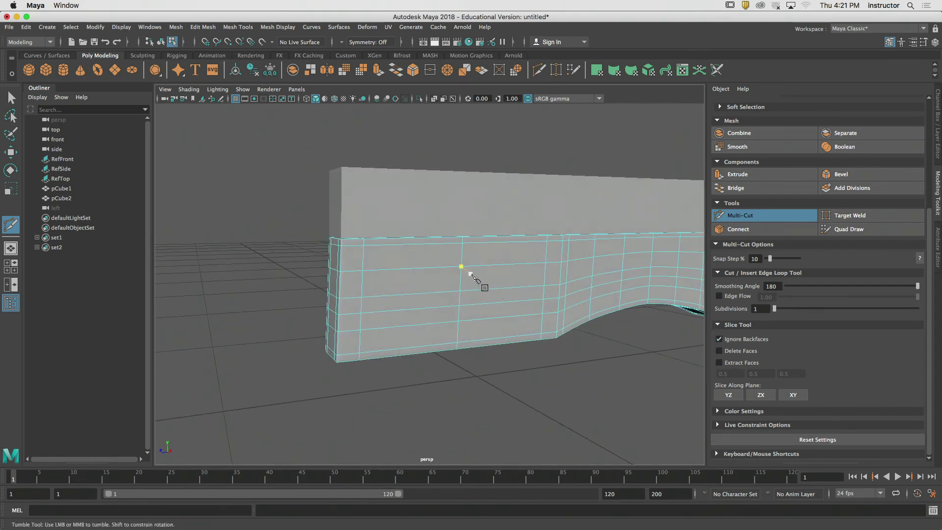
Cut a freeform four-point line through the plank's upper face from the vertical center loop to the support loop beside the arch.
click(463, 268)
click(483, 277)
click(512, 276)
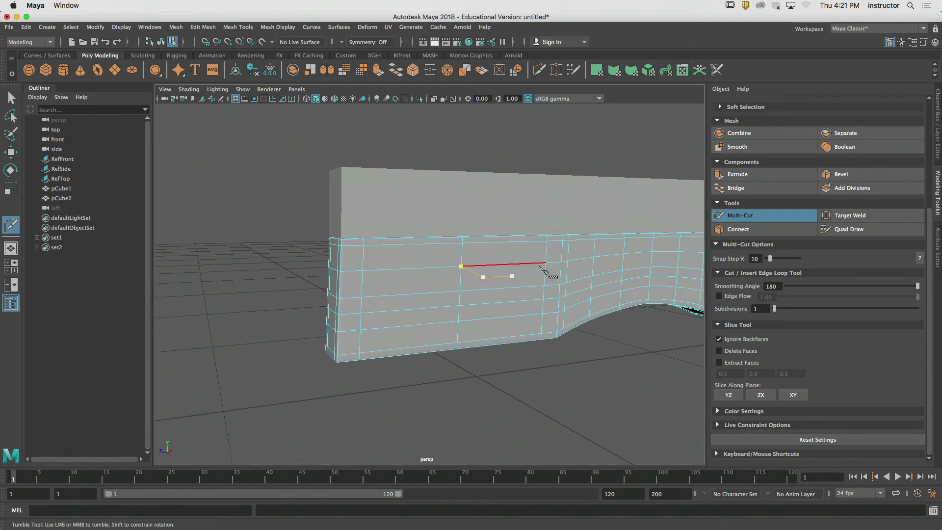
click(559, 262)
key(Return)
Compare the smoothed and unsmoothed plank from several angles to examine how the freeform cut affects the surrounding topology.
mouse_move(589, 374)
alt+mouse_down()
mouse_move(557, 368)
mouse_move(592, 369)
alt+mouse_up()
alt+drag(513, 294, 474, 295)
alt+right_drag(473, 295, 525, 298)
alt+middle_drag(525, 297, 526, 308)
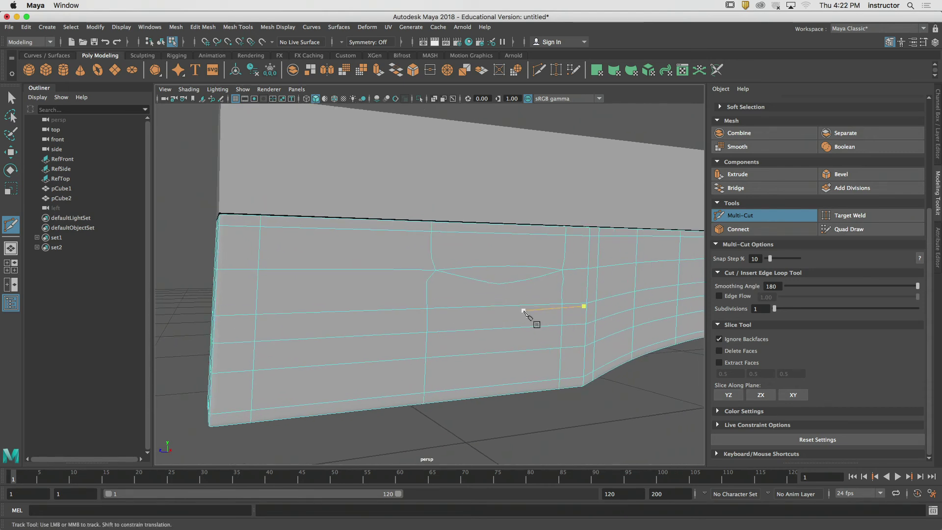
key(1)
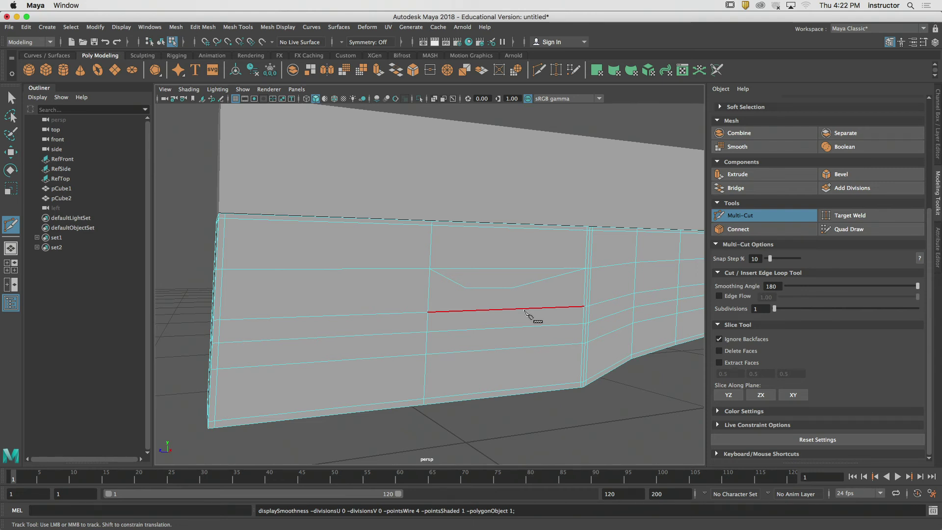
alt+drag(511, 301, 464, 287)
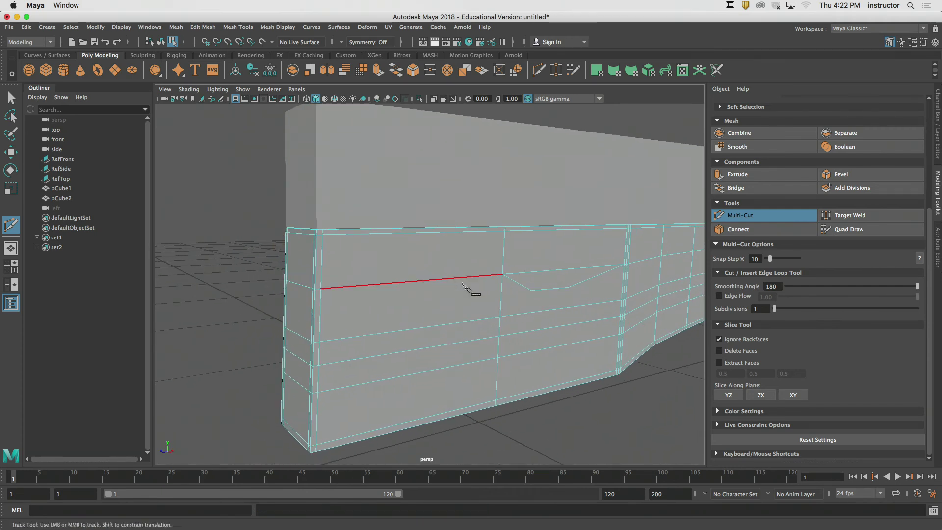
click(502, 274)
key(3)
key(1)
key(3)
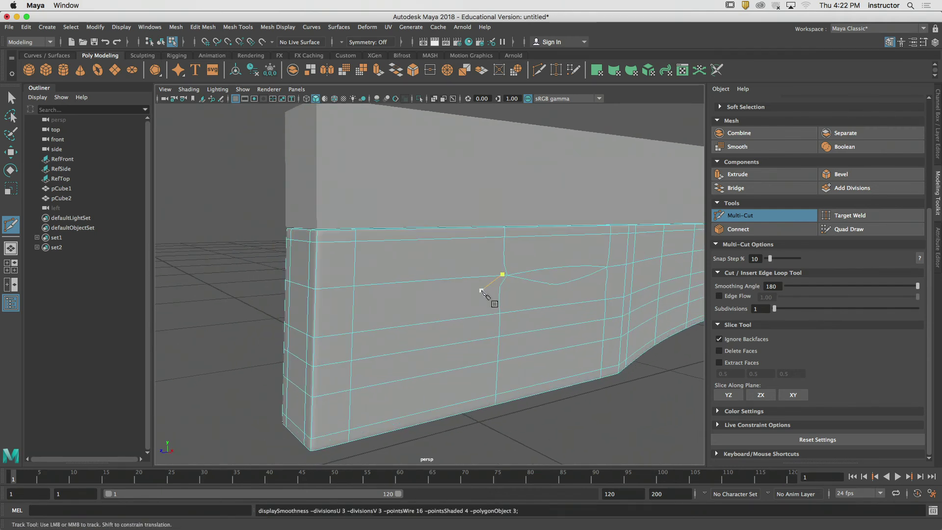
key(1)
key(3)
key(1)
key(3)
key(1)
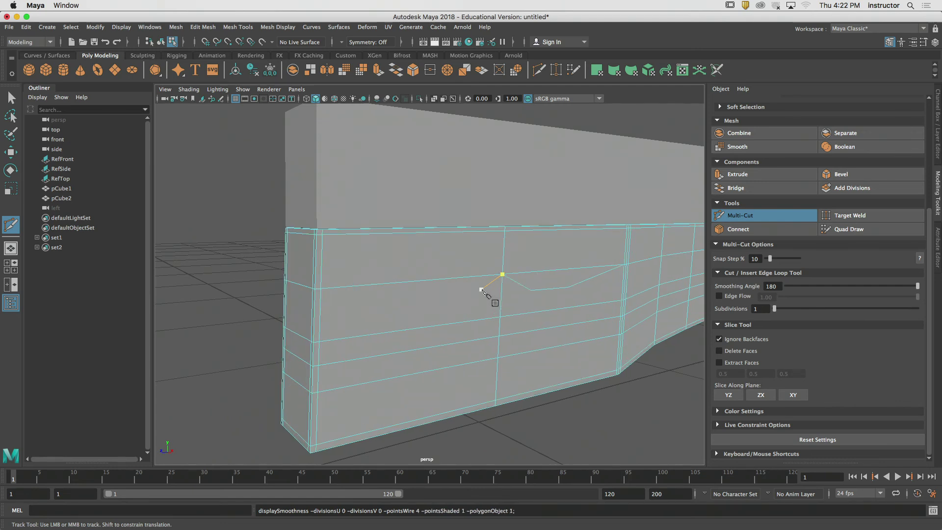
key(3)
key(Escape)
alt+drag(480, 290, 481, 294)
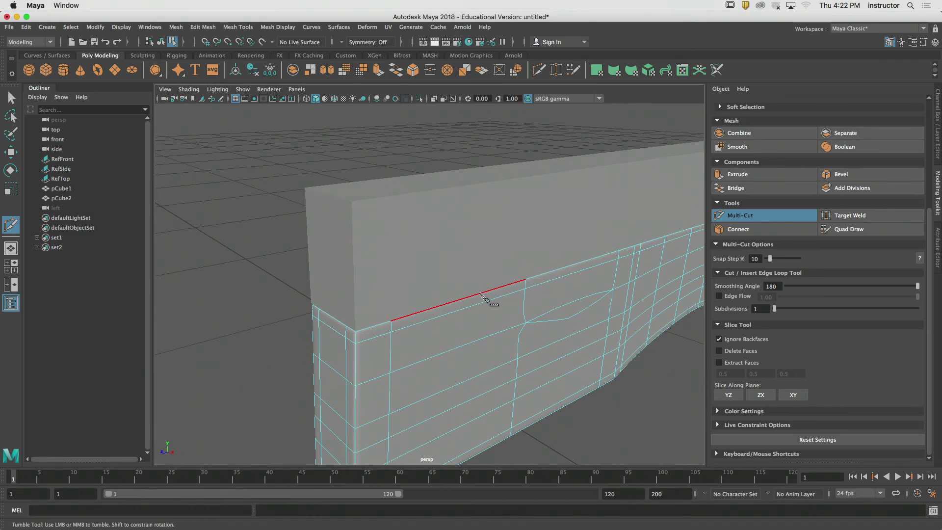
alt+drag(481, 294, 414, 255)
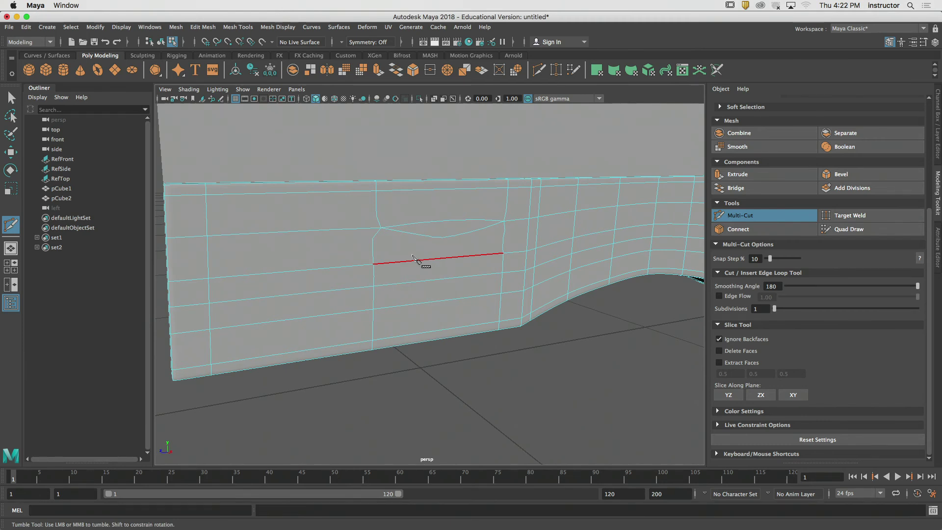
Return the plank to unsmoothed display, leave Multi-Cut, and delete the three freeform cut edges.
key(1)
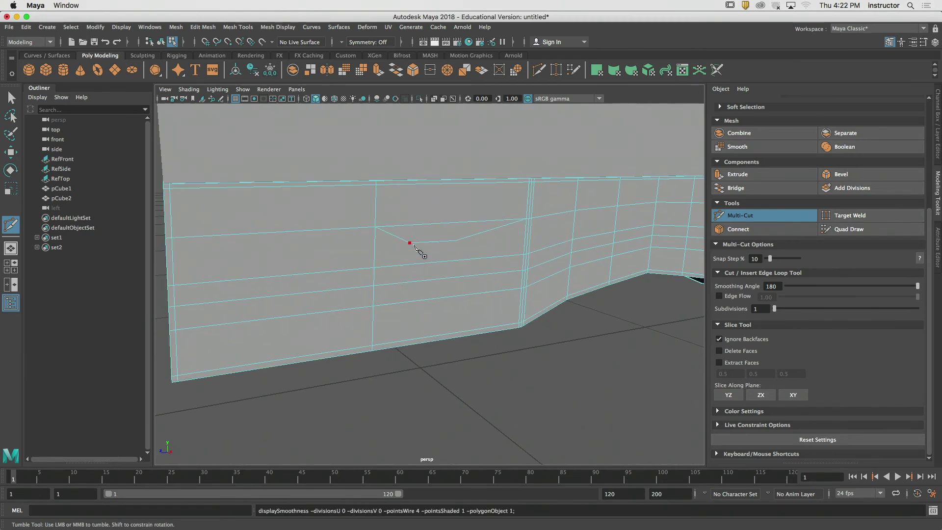
alt+drag(410, 242, 423, 249)
click(424, 249)
key(Escape)
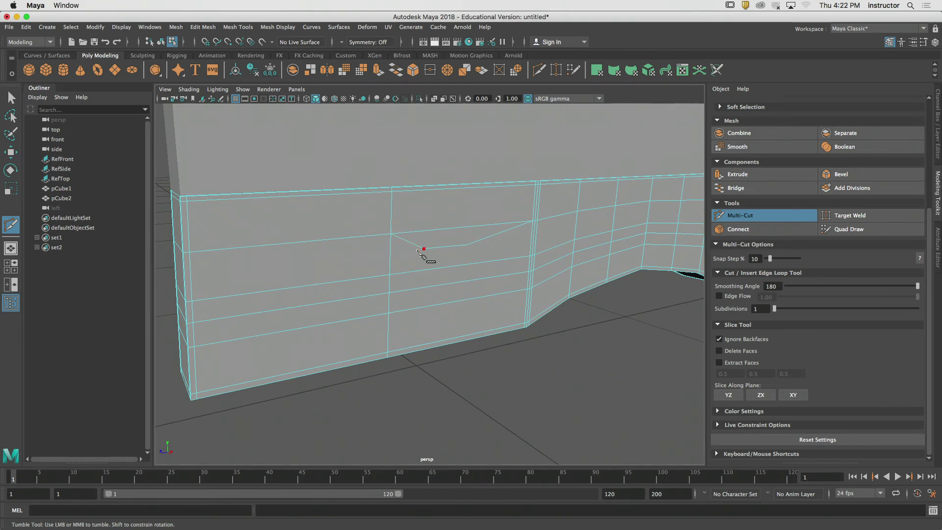
click(725, 216)
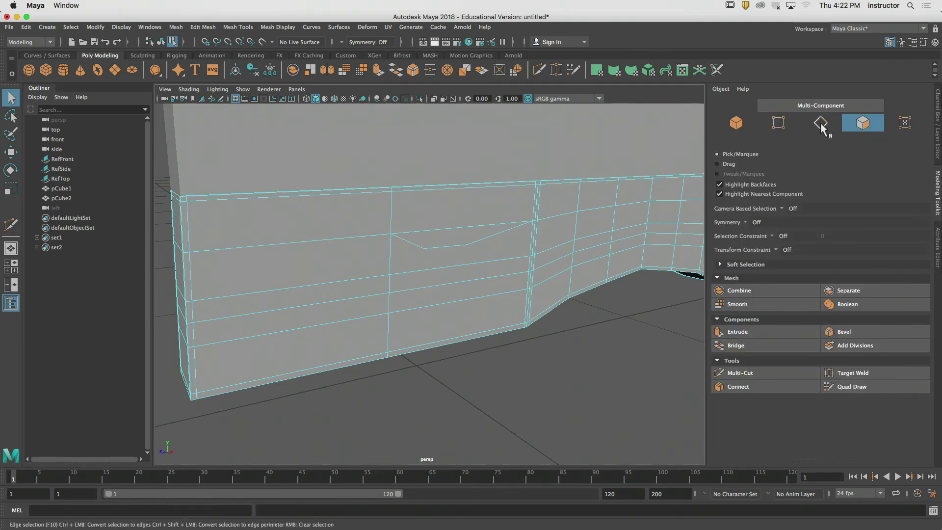
click(445, 246)
shift+click(445, 247)
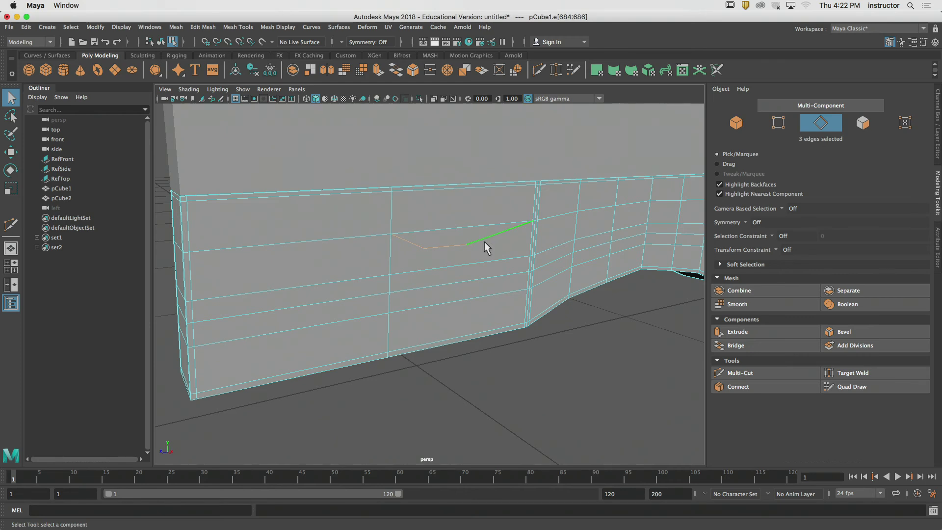
key(ctrl+Delete)
alt+drag(484, 241, 493, 242)
alt+right_drag(493, 242, 461, 243)
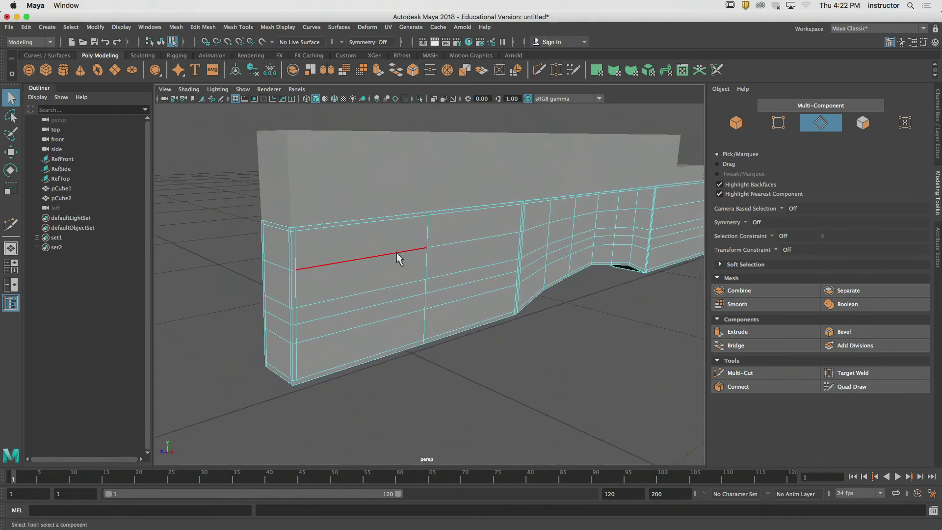
Select the four horizontal edge loops running through the middle of the lower plank and delete them.
double_click(396, 253)
shift+double_click(395, 285)
shift+double_click(398, 297)
shift+double_click(399, 308)
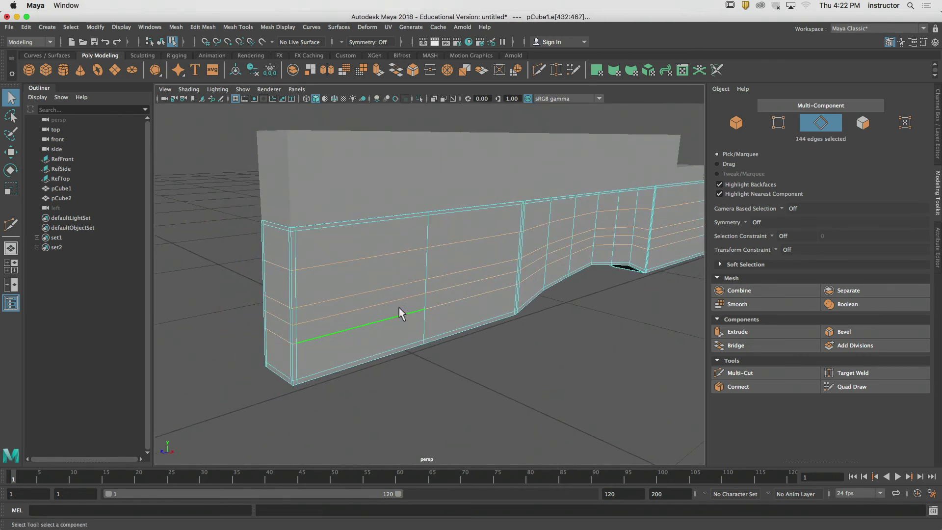
key(ctrl+Delete)
Switch to the side view and turn on X-ray shading, framing the front wheel in the reference drawing.
alt+right_drag(464, 288, 379, 289)
key(space)
drag(380, 229, 422, 224)
alt+middle_drag(422, 220, 488, 260)
alt+right_drag(489, 259, 467, 256)
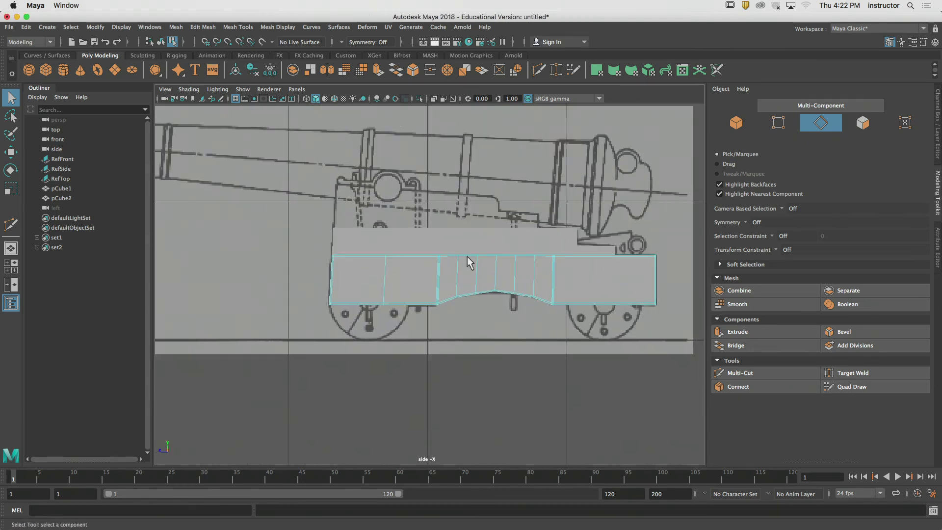
click(434, 100)
alt+middle_drag(341, 268, 318, 234)
alt+right_drag(317, 234, 476, 252)
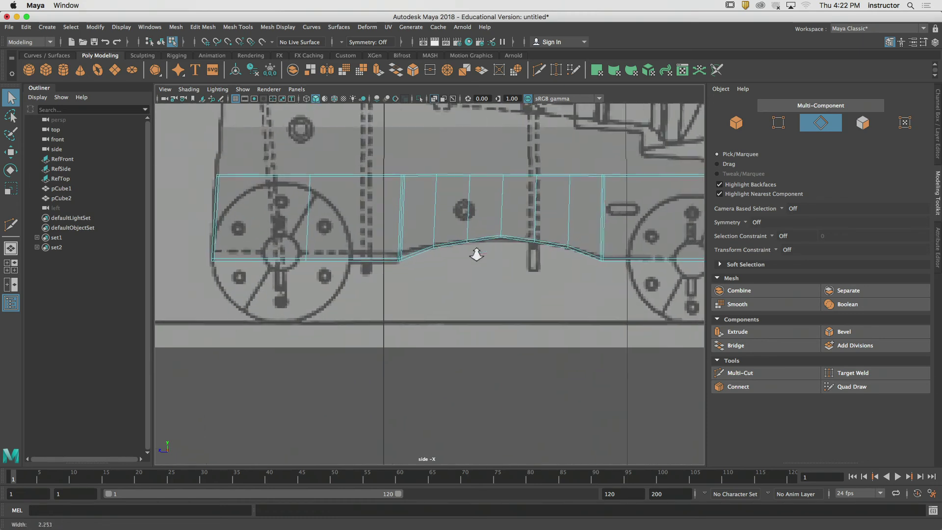
alt+middle_drag(341, 230, 426, 240)
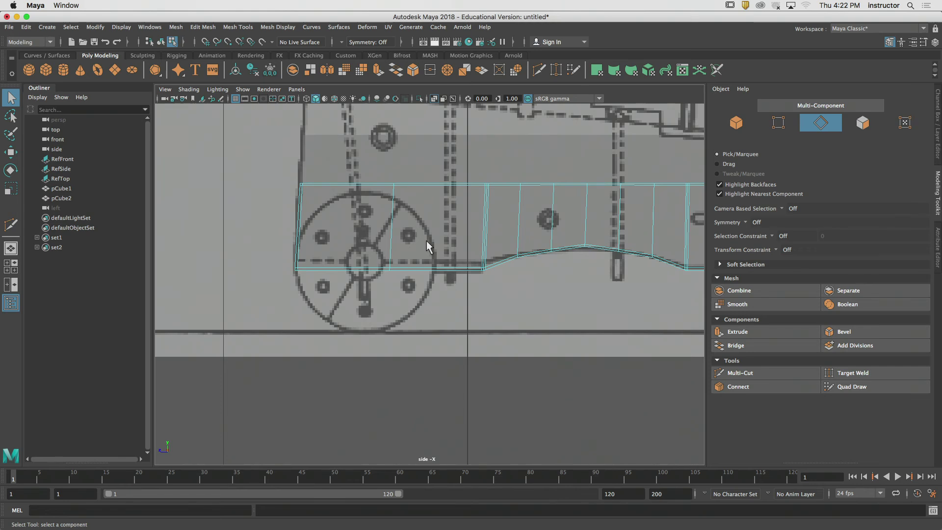
alt+middle_drag(339, 238, 433, 242)
alt+right_drag(433, 243, 525, 264)
alt+middle_drag(488, 239, 464, 252)
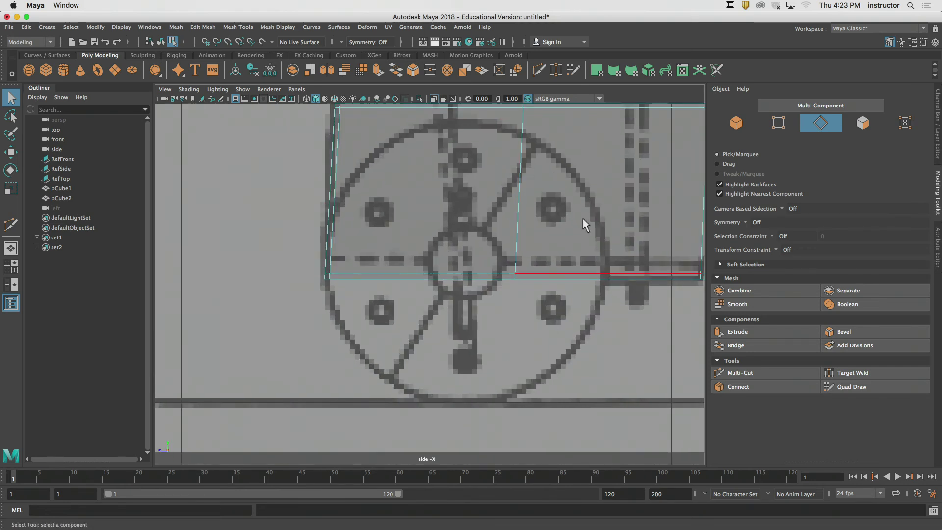
alt+middle_drag(505, 299, 482, 308)
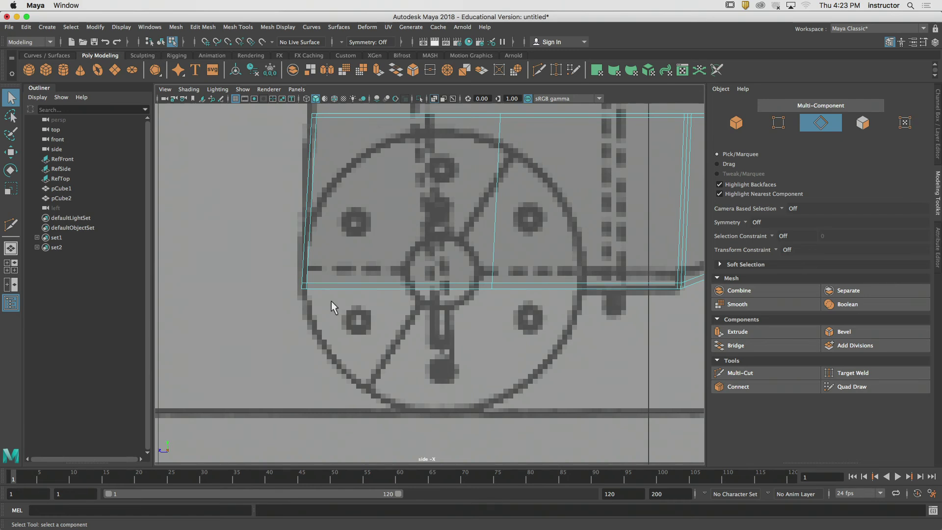
Create a polygon cylinder and scale it uniformly to about 0.03 to match the wheel's bolts.
click(63, 69)
scroll(444, 274, down, 6)
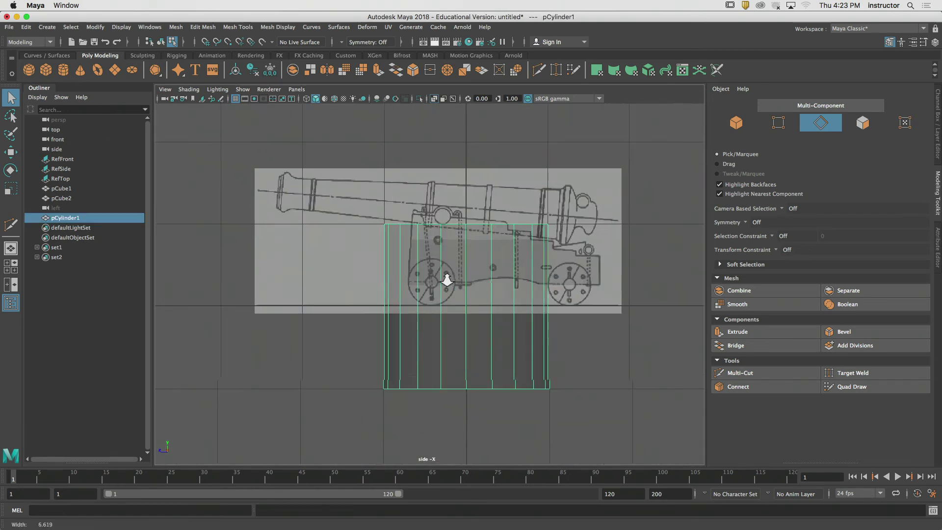
key(r)
drag(461, 302, 352, 309)
scroll(444, 312, up, 8)
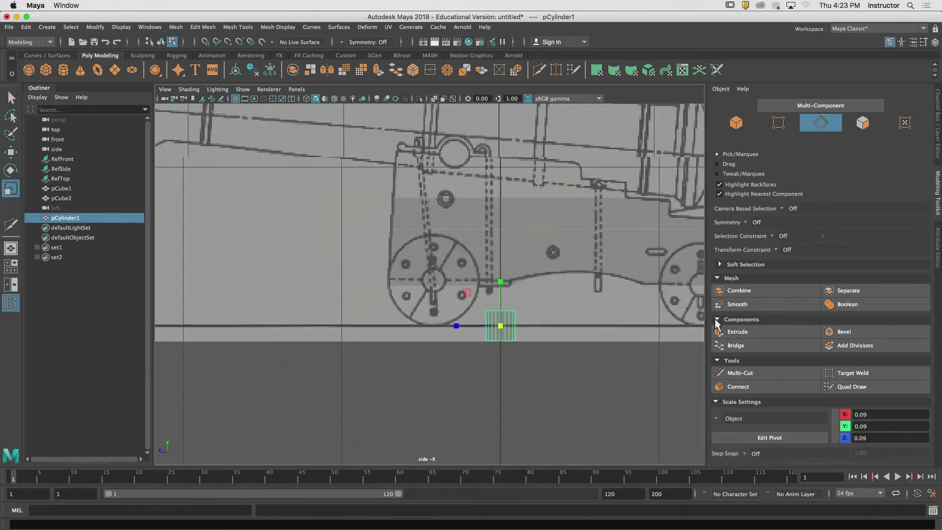
drag(606, 387, 560, 387)
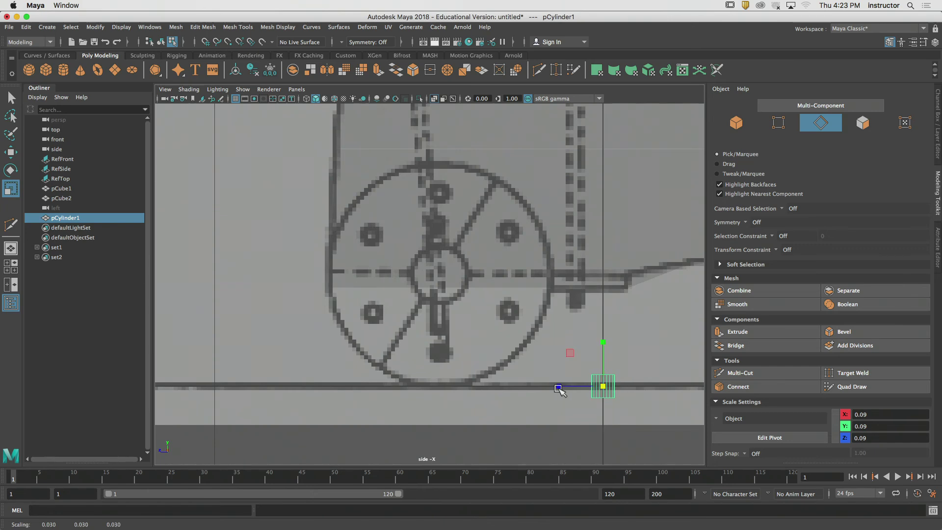
Rotate the cylinder in the perspective view with 15-degree step snapping so its circular end faces the side view.
key(e)
key(ctrl+space)
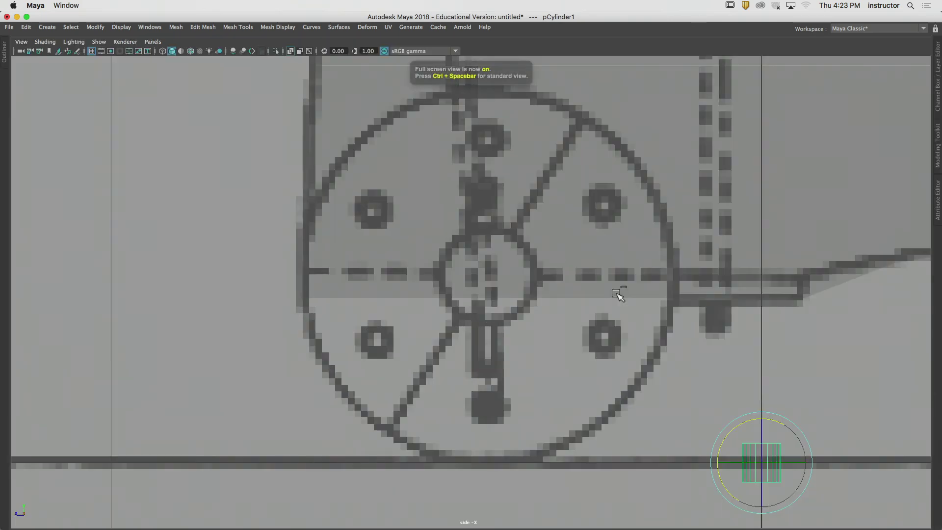
key(ctrl+space)
drag(579, 310, 579, 289)
alt+drag(527, 298, 608, 330)
key(j)
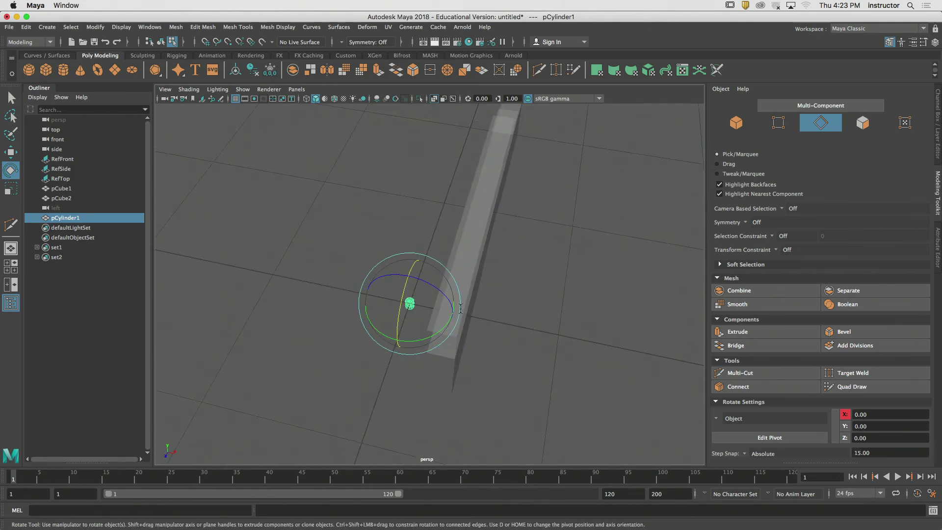
drag(414, 275, 461, 301)
key(space)
click(416, 304)
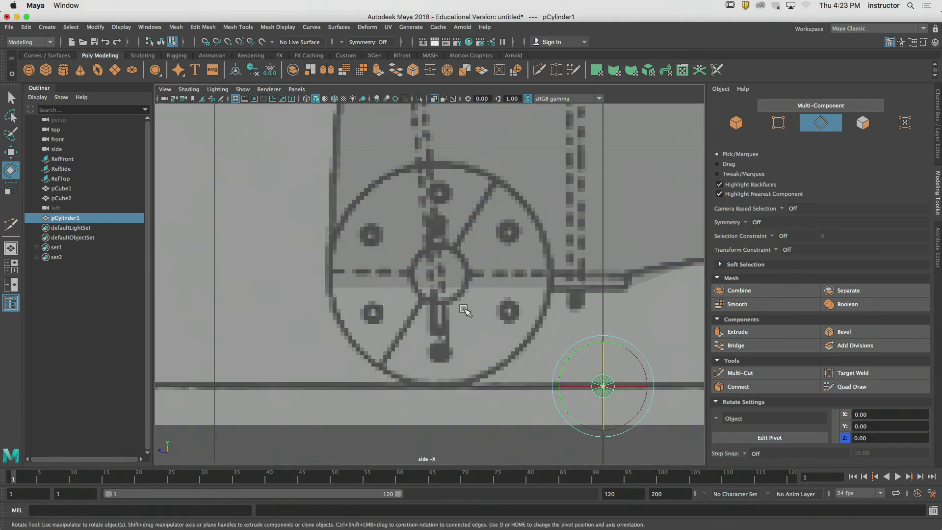
Move the cylinder onto the front wheel's upper forward bolt using the side and front views, at about X 0.72, Y 0.39, Z 0.60.
key(w)
middle_drag(552, 334, 351, 220)
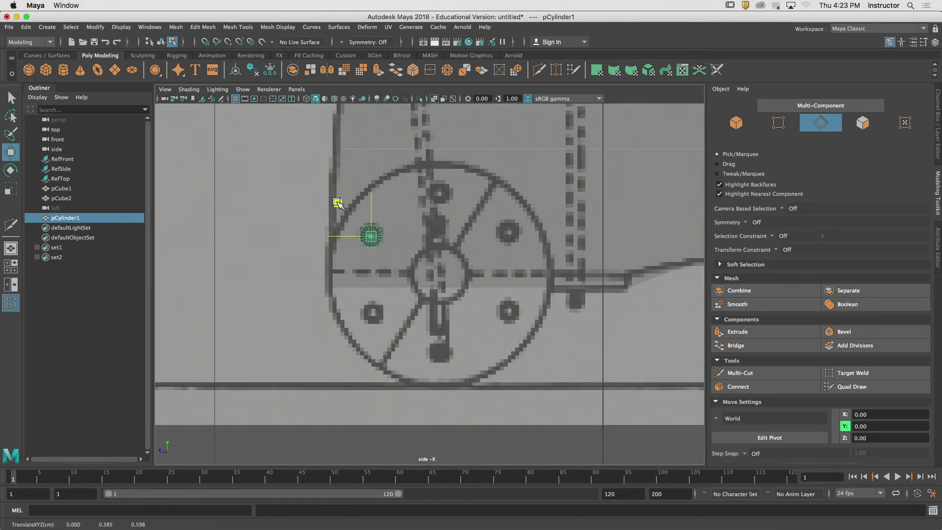
drag(391, 255, 390, 280)
drag(424, 340, 551, 363)
alt+right_drag(522, 350, 635, 336)
alt+middle_drag(622, 427, 418, 261)
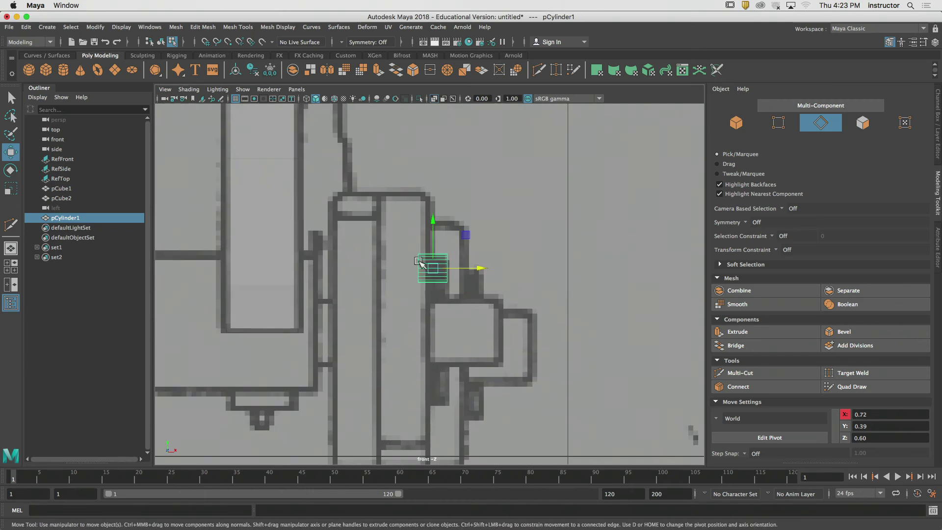
Shift the bolt cylinder slightly outward to about X 0.73 and check its fit over the bolt in the side view.
drag(482, 273, 501, 278)
alt+middle_drag(432, 275, 434, 250)
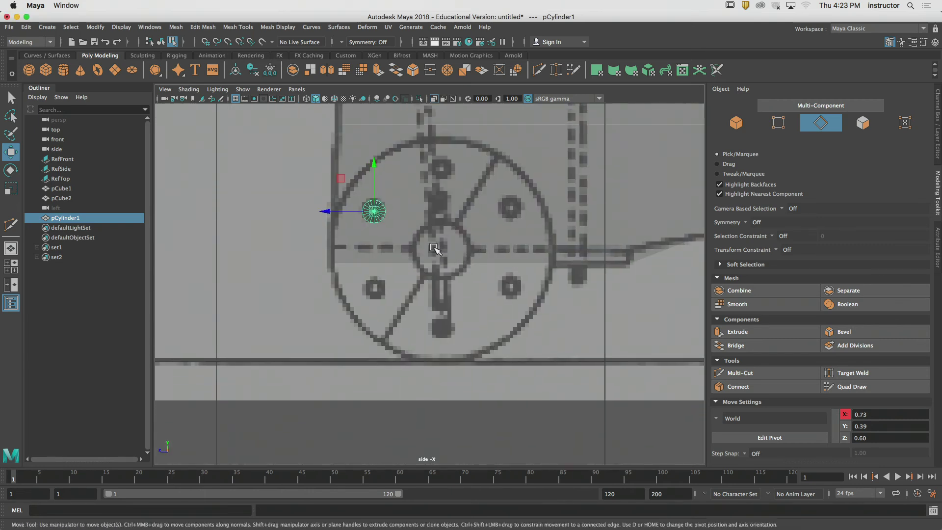
scroll(412, 253, up, 4)
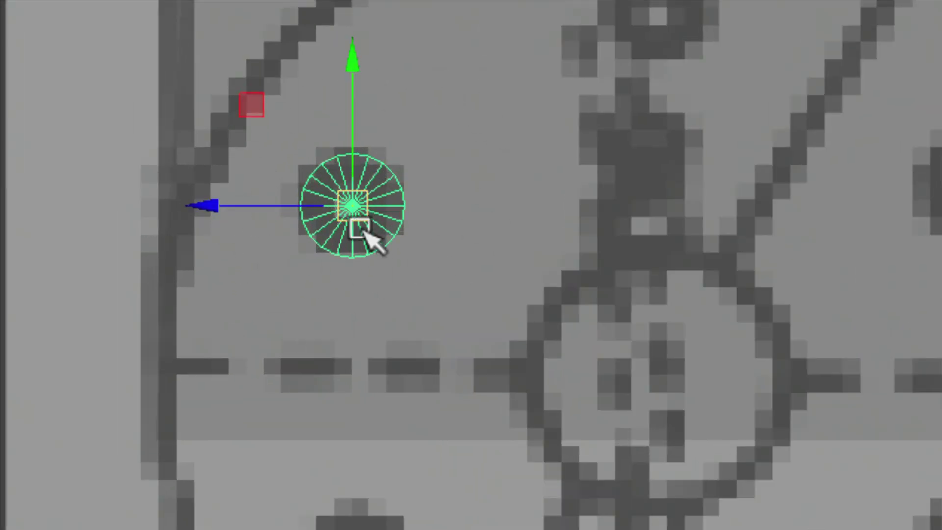
click(355, 203)
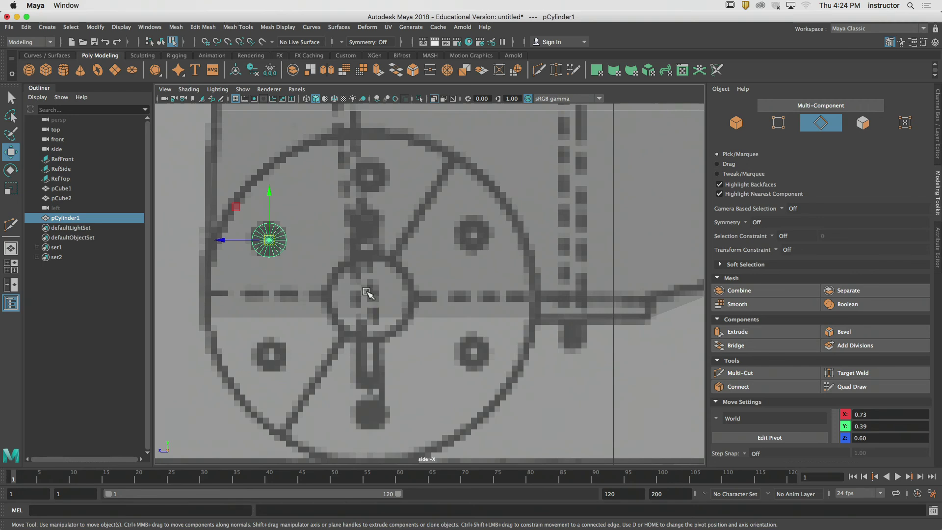
Move the cylinder's pivot to the centre of the wheel hub, at about Y 0.29 and Z 0.42.
key(d)
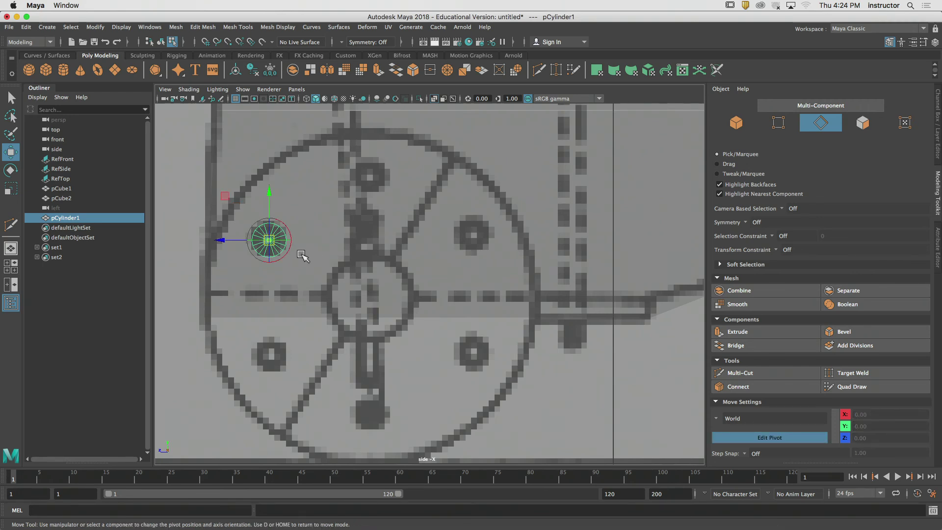
drag(291, 244, 372, 249)
key(super+z)
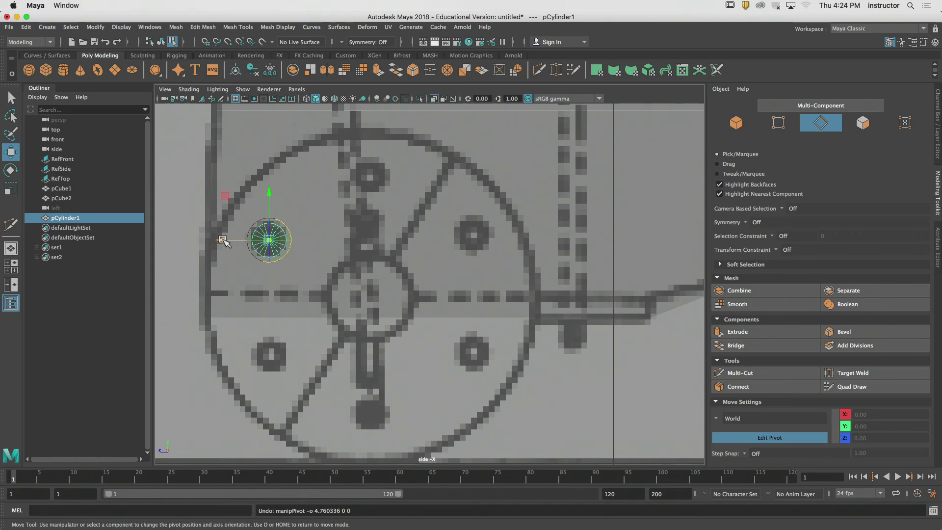
drag(220, 240, 323, 249)
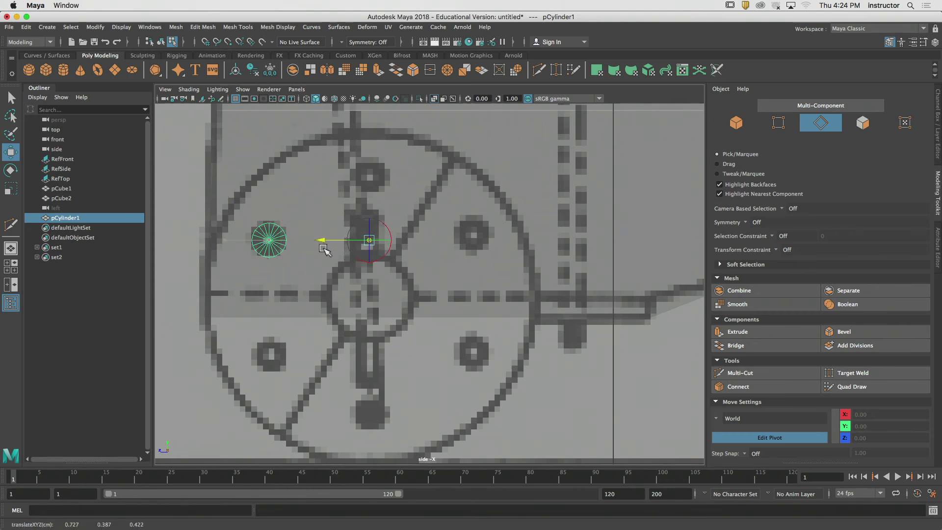
drag(370, 193, 374, 250)
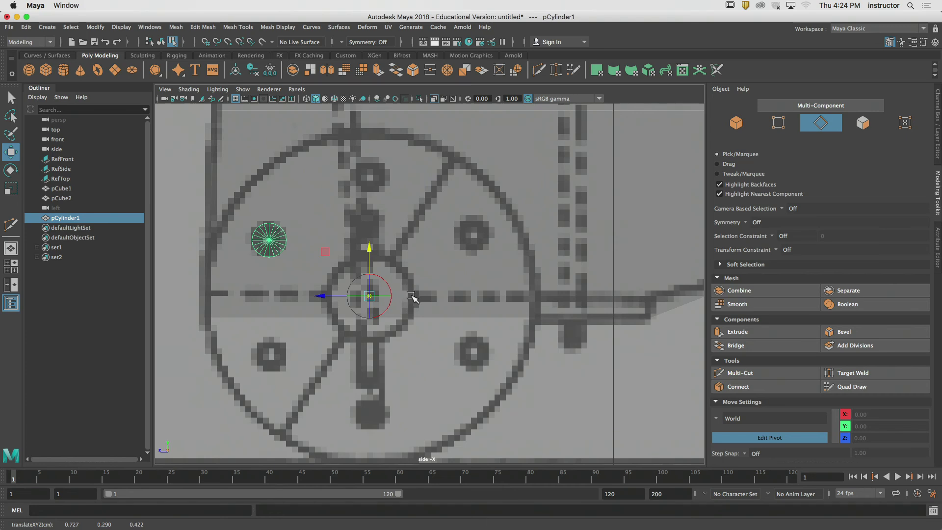
key(d)
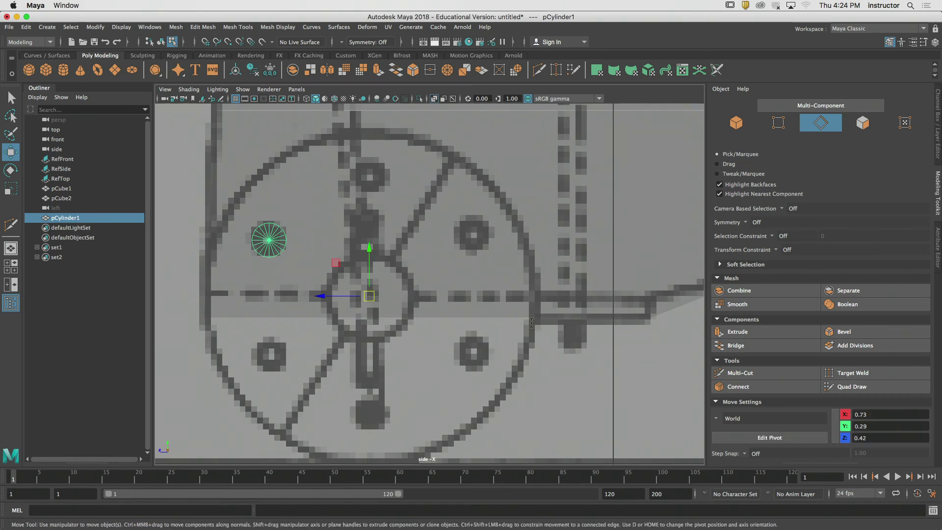
Duplicate the cylinder with Duplicate Special as 6 copies, each rotated 60 degrees about X around the wheel hub.
mouse_move(338, 214)
alt+middle_down()
mouse_move(395, 226)
mouse_move(374, 197)
alt+middle_up()
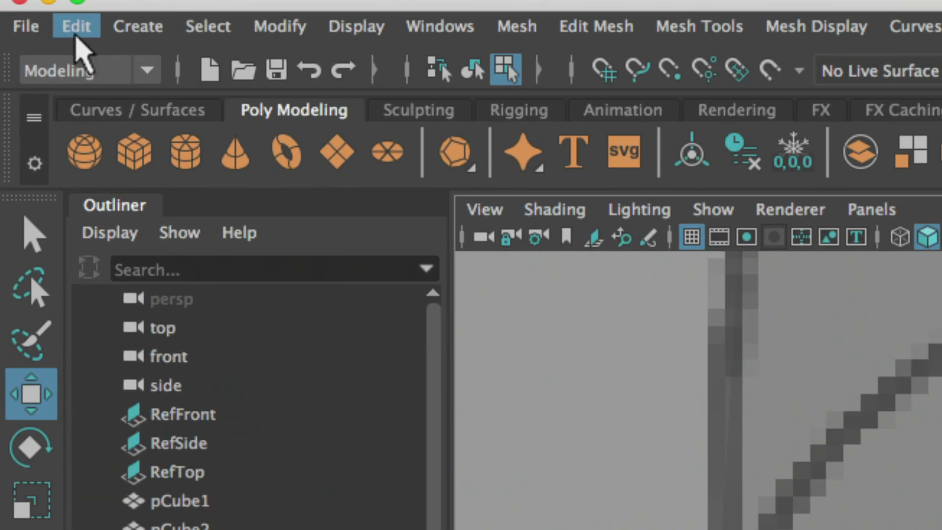
click(37, 26)
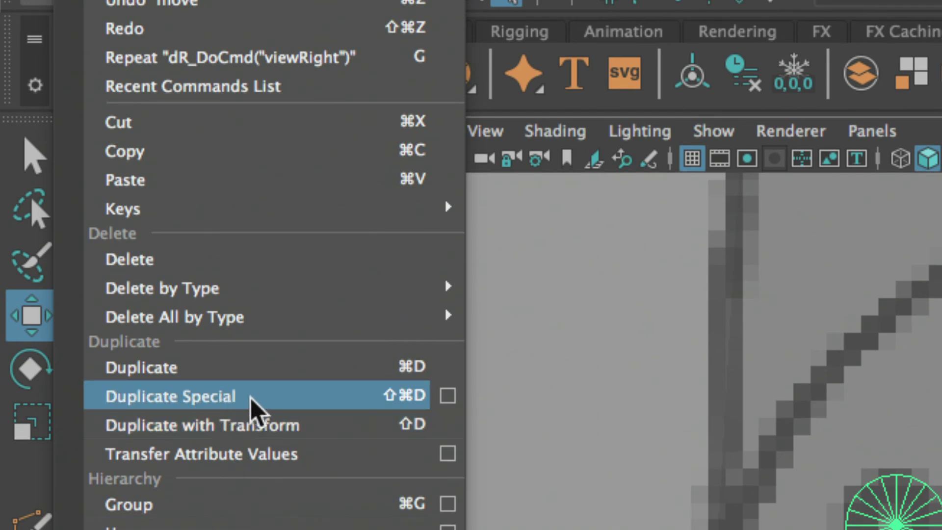
click(448, 395)
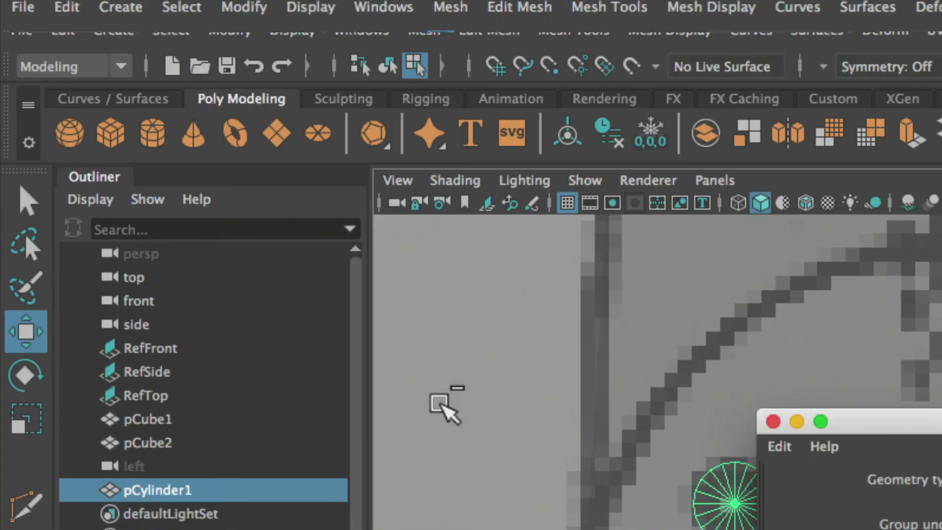
drag(894, 431, 314, 74)
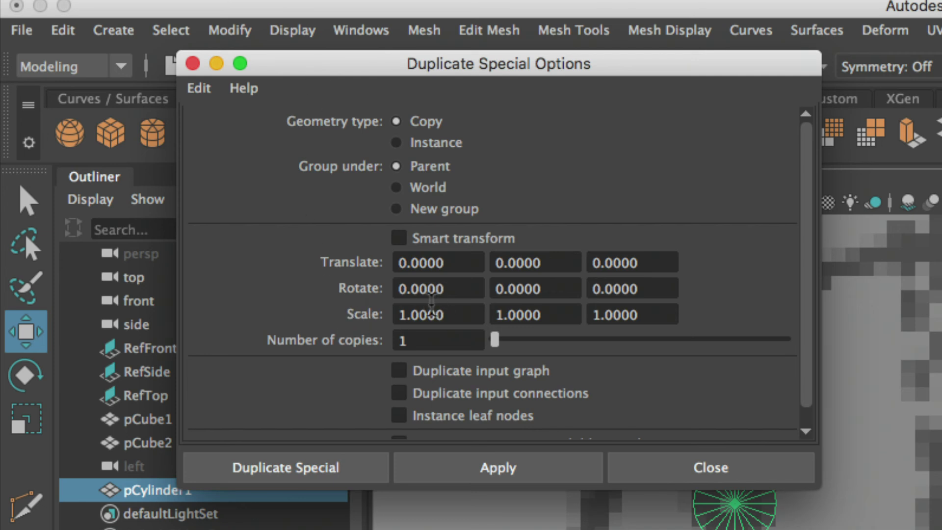
mouse_move(495, 340)
mouse_down()
mouse_move(527, 342)
mouse_move(506, 342)
mouse_up()
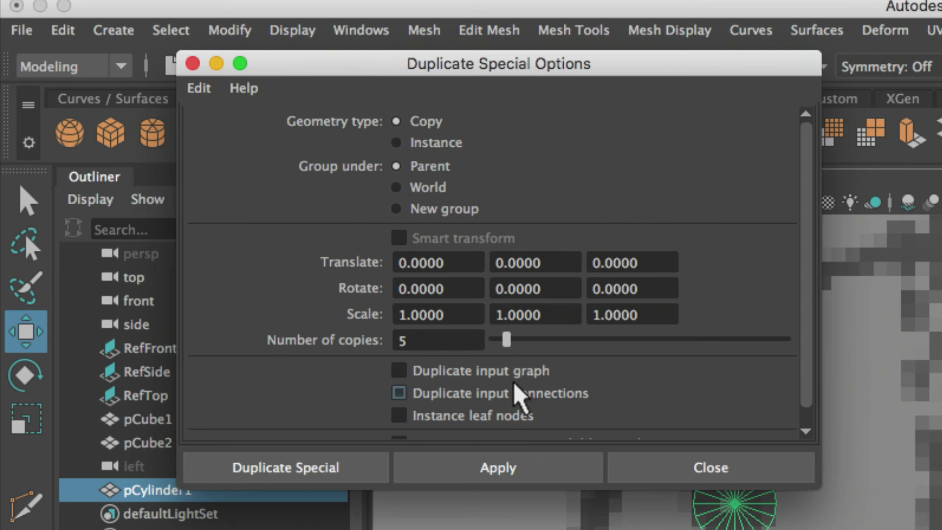
drag(506, 340, 508, 340)
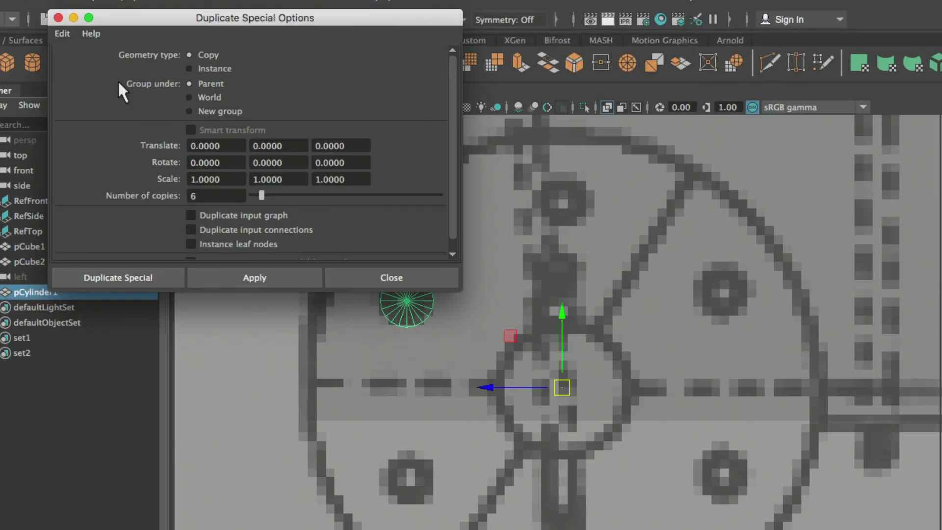
drag(232, 161, 168, 162)
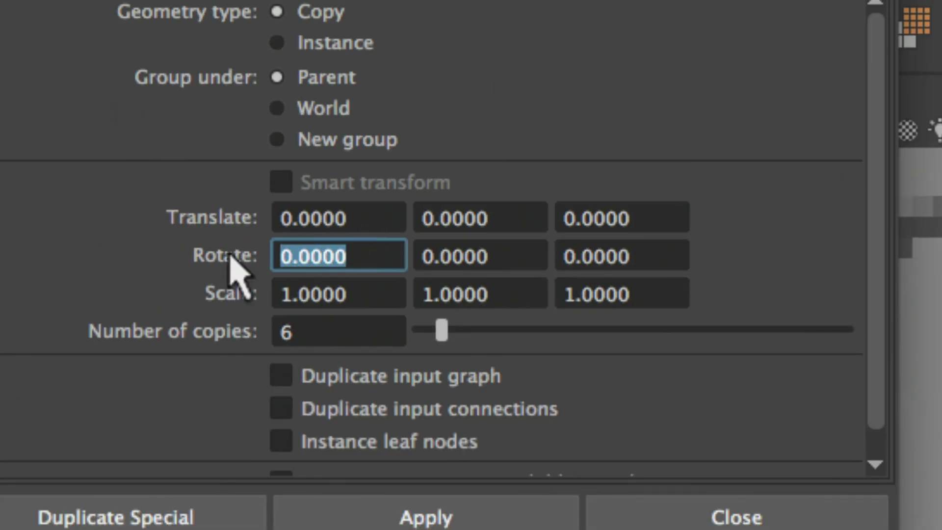
text(60)
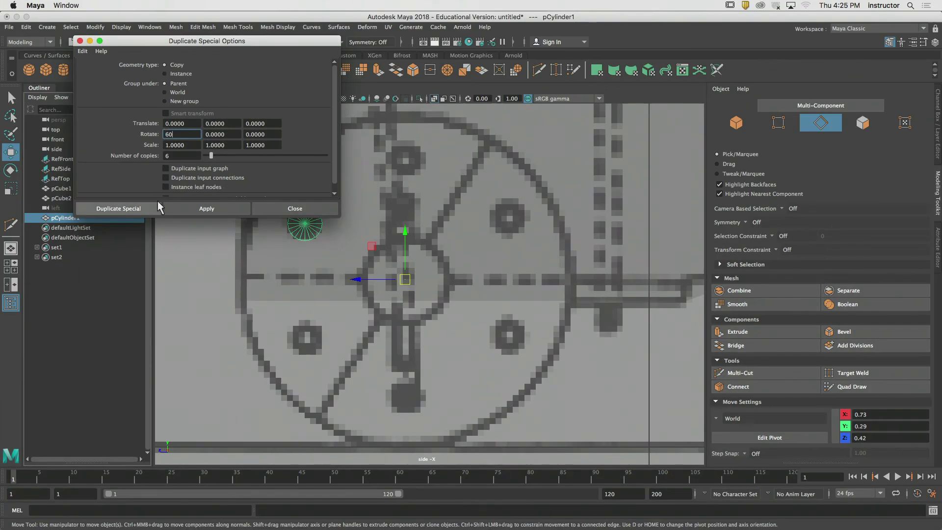
click(155, 208)
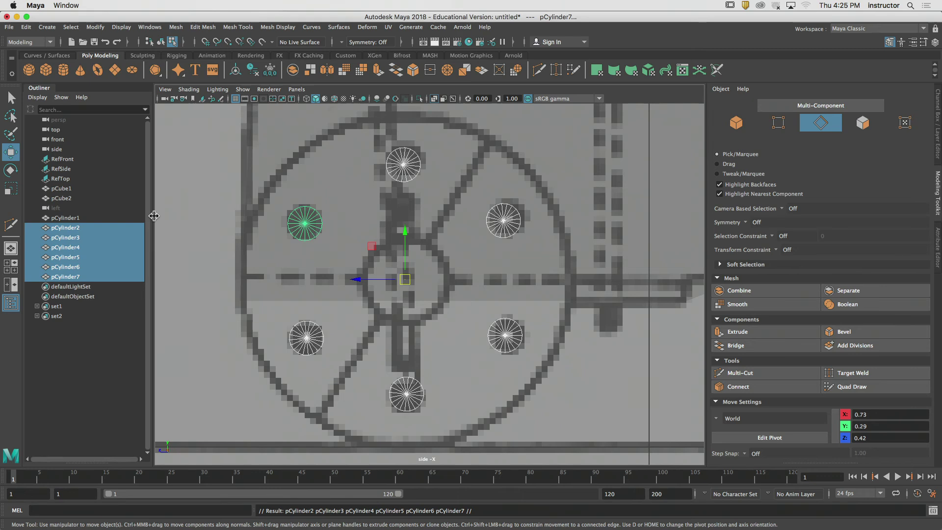
Delete the original pCylinder1 beneath the overlapping copy and check the copies pCylinder2 to pCylinder7 one by one.
click(85, 216)
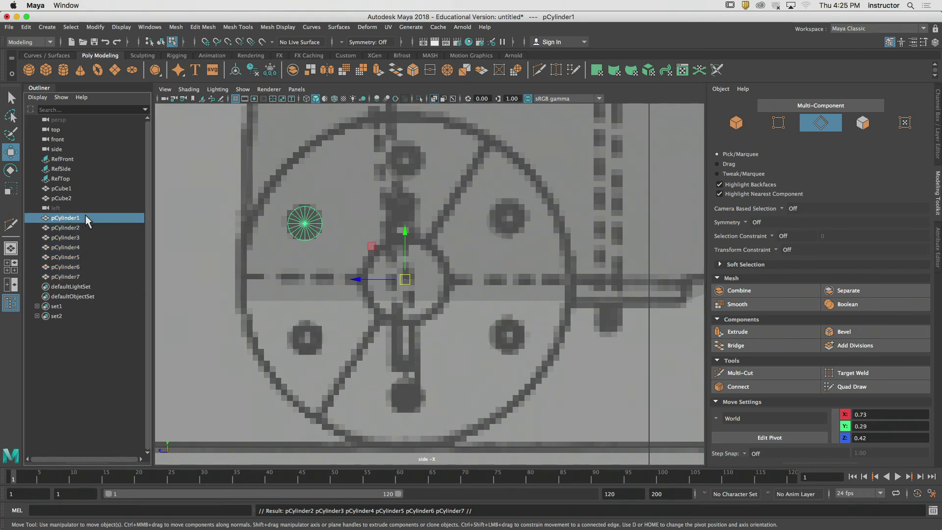
key(Delete)
click(88, 216)
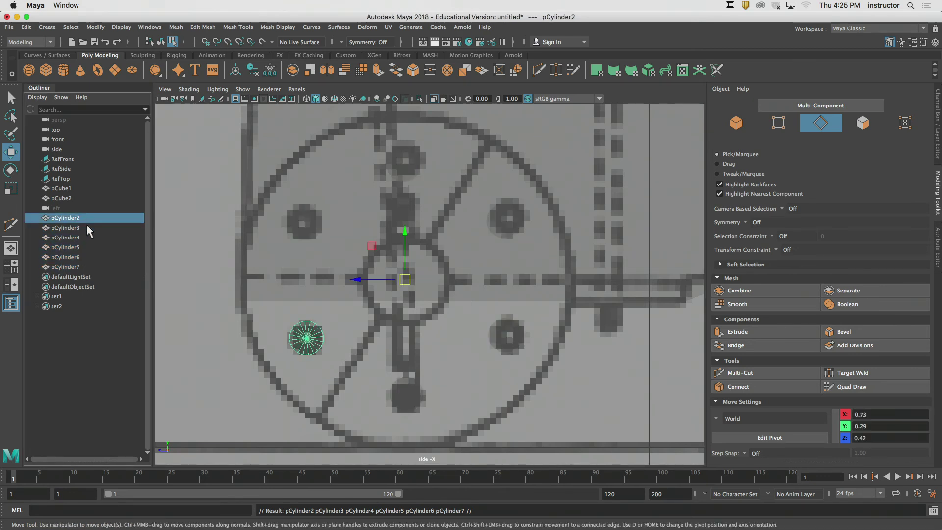
click(87, 227)
click(87, 237)
click(87, 246)
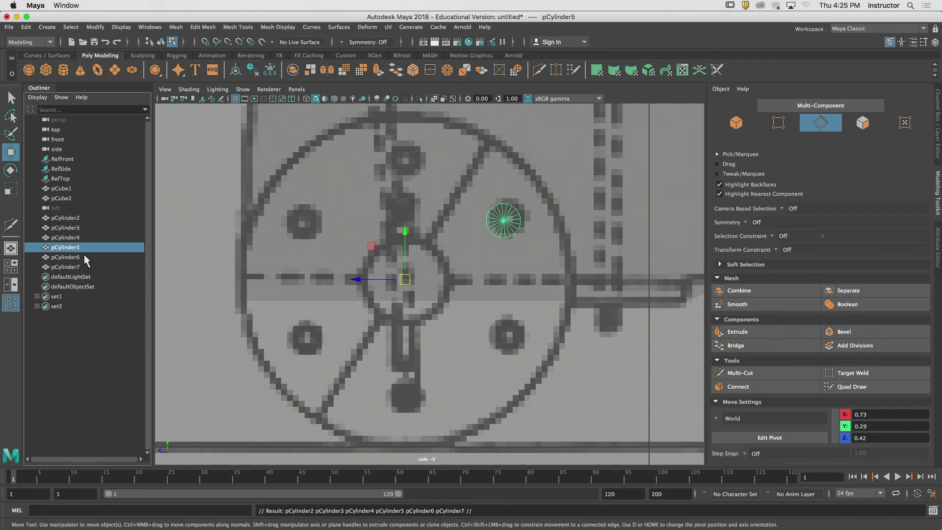
click(84, 256)
click(84, 267)
Select all six bolt cylinders and frame them in the perspective view.
shift+click(87, 217)
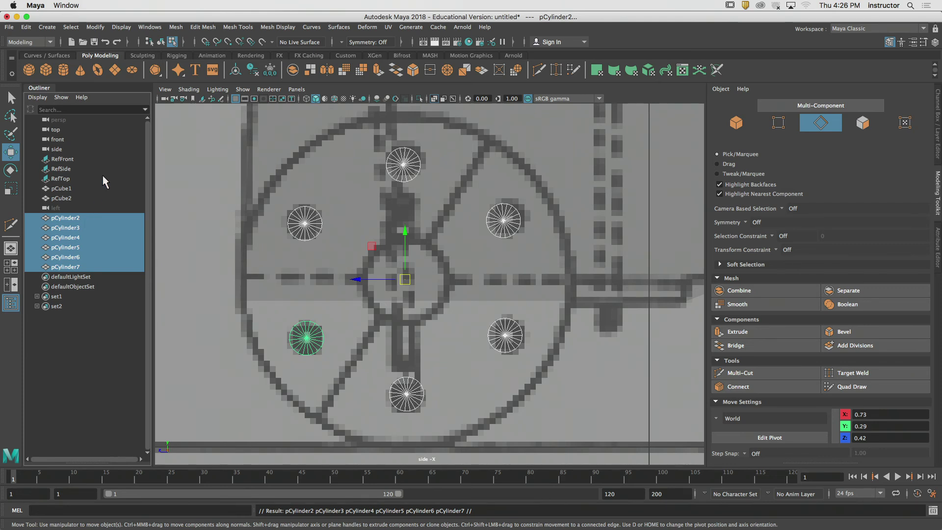
key(space)
key(space)
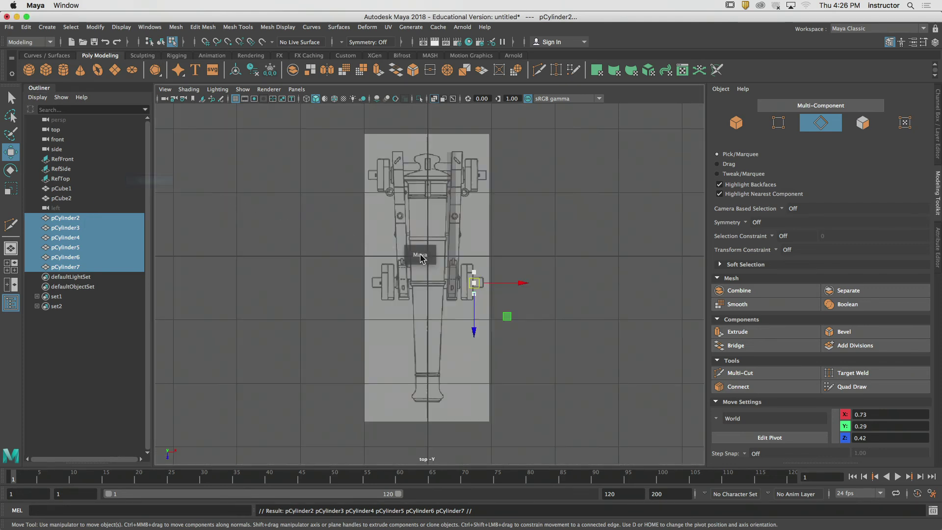
click(421, 255)
alt+middle_drag(493, 267, 440, 238)
alt+right_drag(440, 238, 741, 262)
alt+middle_drag(431, 214, 490, 284)
key(space)
drag(465, 266, 485, 239)
key(f)
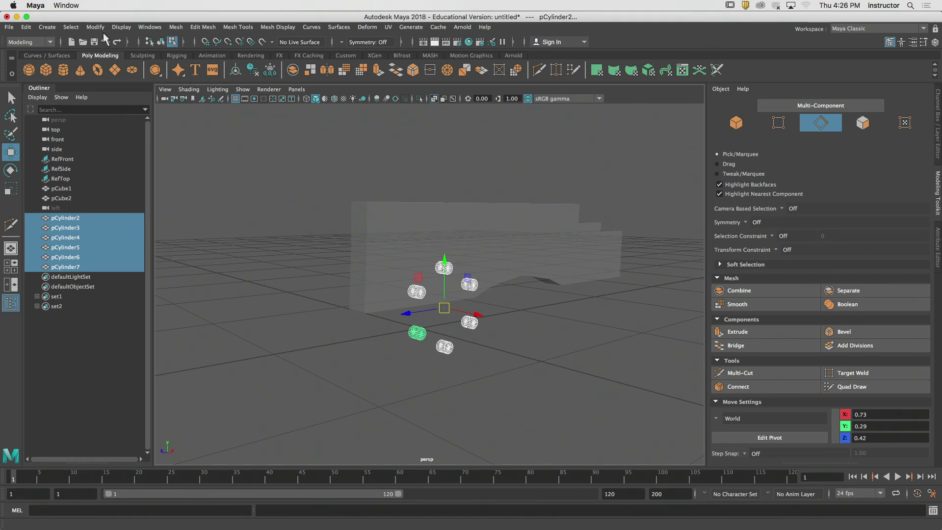
Try combining the six bolt cylinders into one mesh and deleting its history, and undo the combine.
click(176, 27)
click(193, 62)
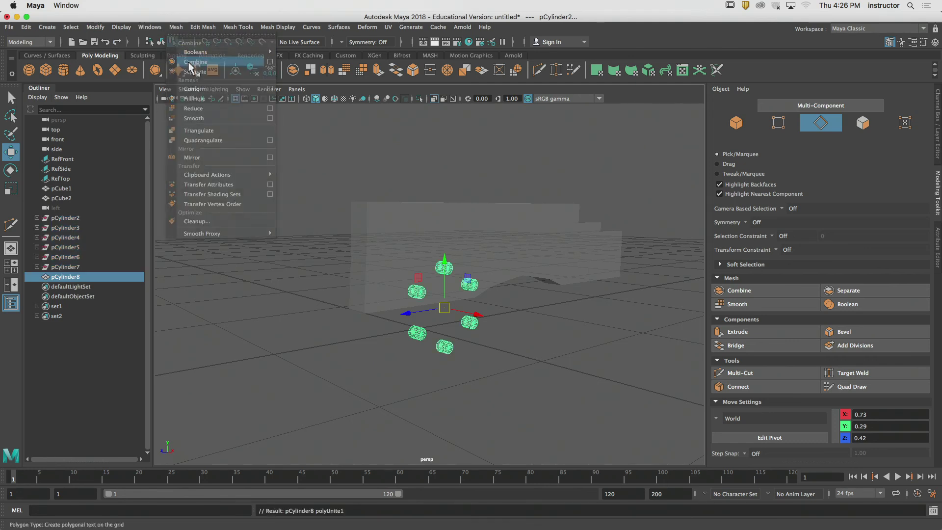
click(254, 69)
alt+middle_drag(363, 325, 315, 277)
alt+right_drag(315, 277, 522, 274)
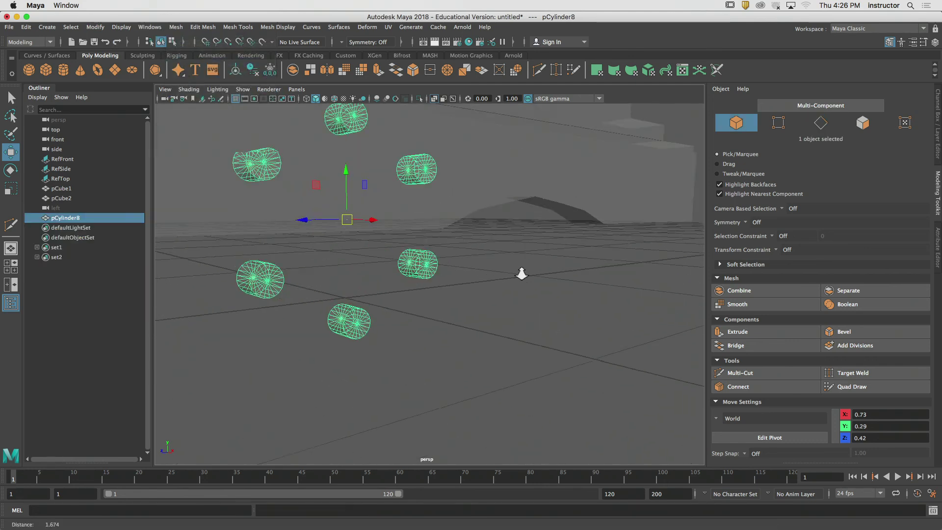
alt+drag(522, 273, 471, 284)
key(q)
click(526, 297)
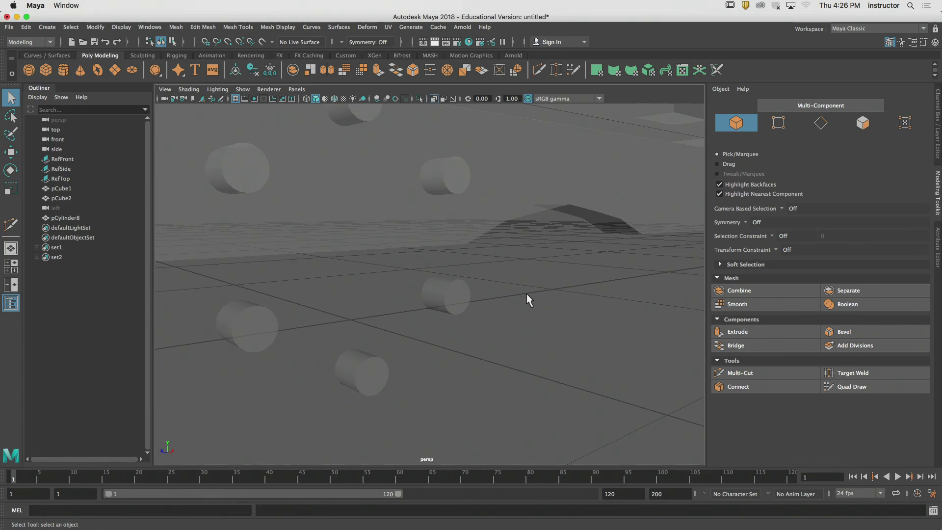
key(ctrl+z)
key(ctrl+z)
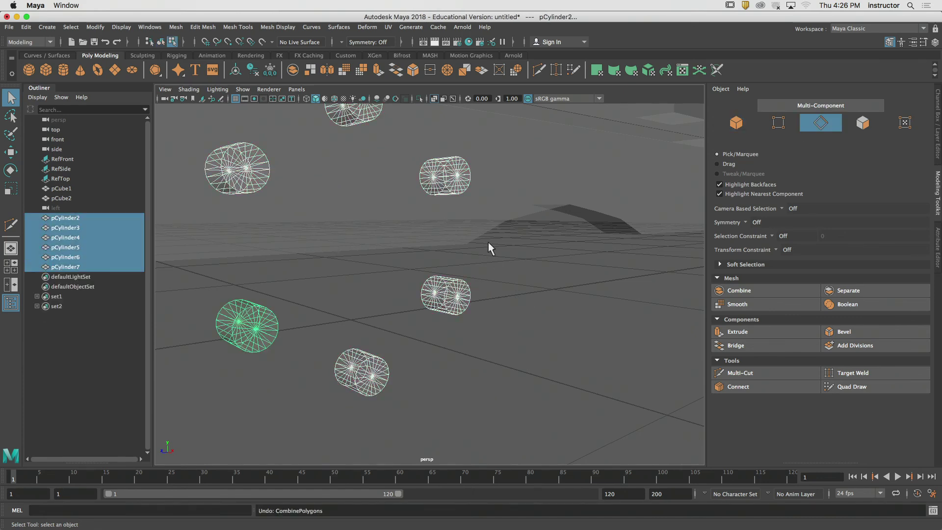
Select pCylinder2 through pCylinder7 and group them.
alt+drag(488, 243, 512, 265)
click(549, 287)
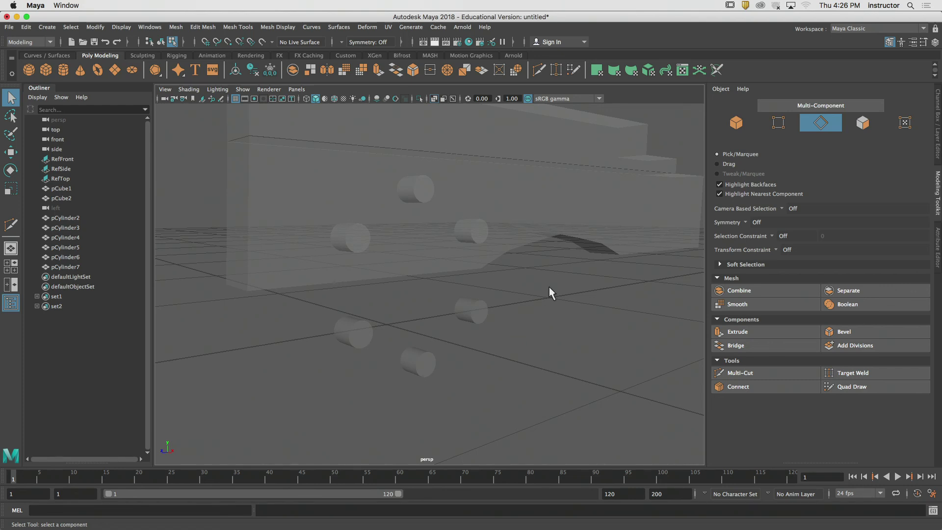
alt+drag(549, 287, 407, 287)
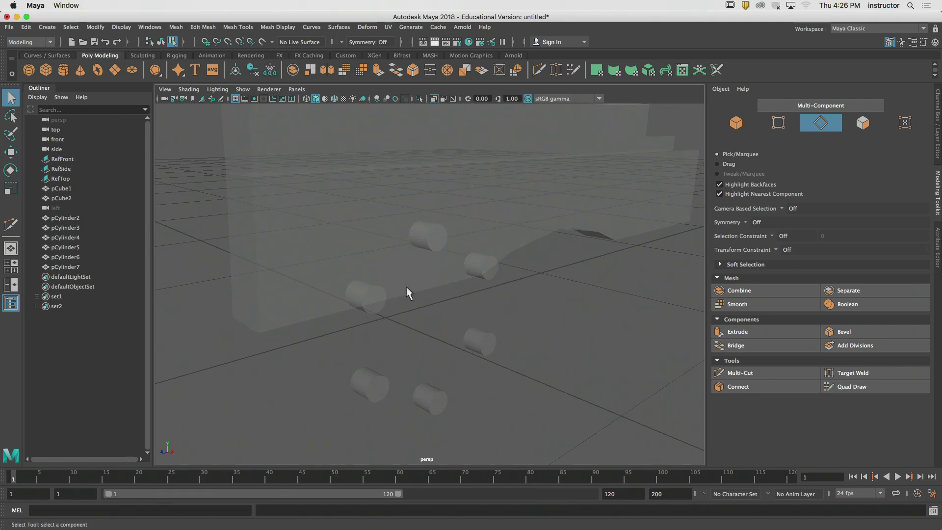
click(65, 217)
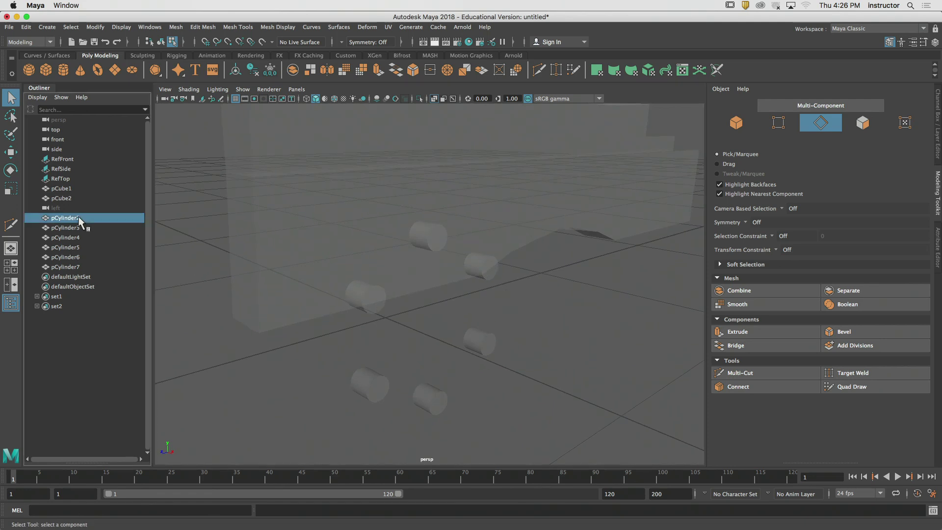
shift+click(78, 267)
alt+drag(395, 294, 395, 284)
alt+right_drag(395, 285, 458, 294)
alt+middle_drag(458, 295, 452, 286)
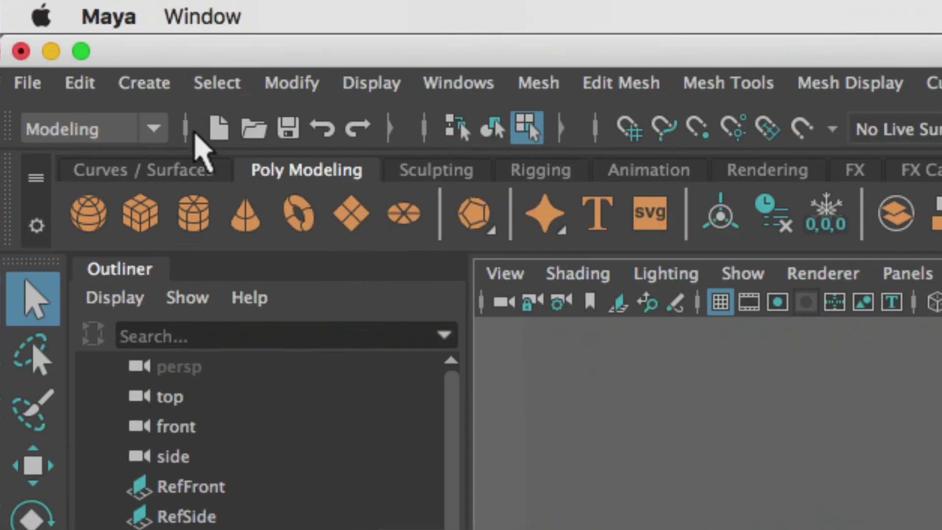
click(7, 58)
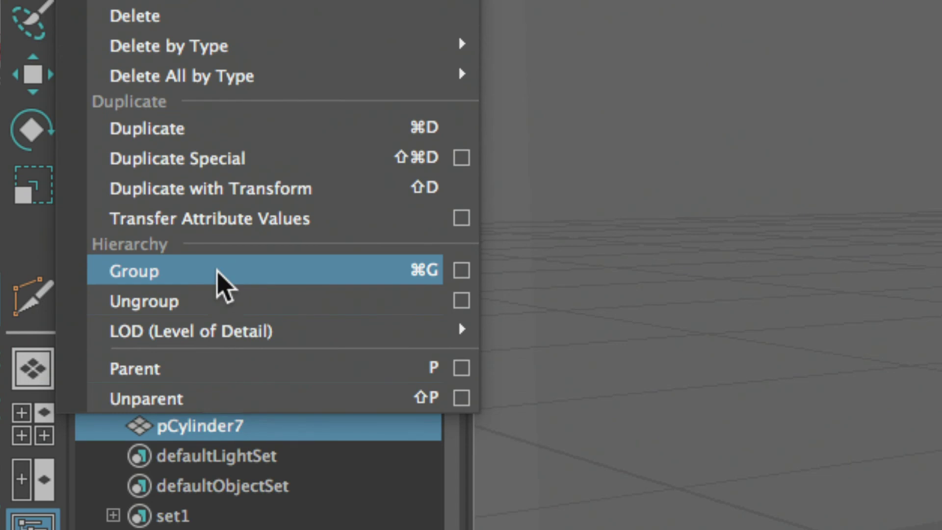
click(217, 272)
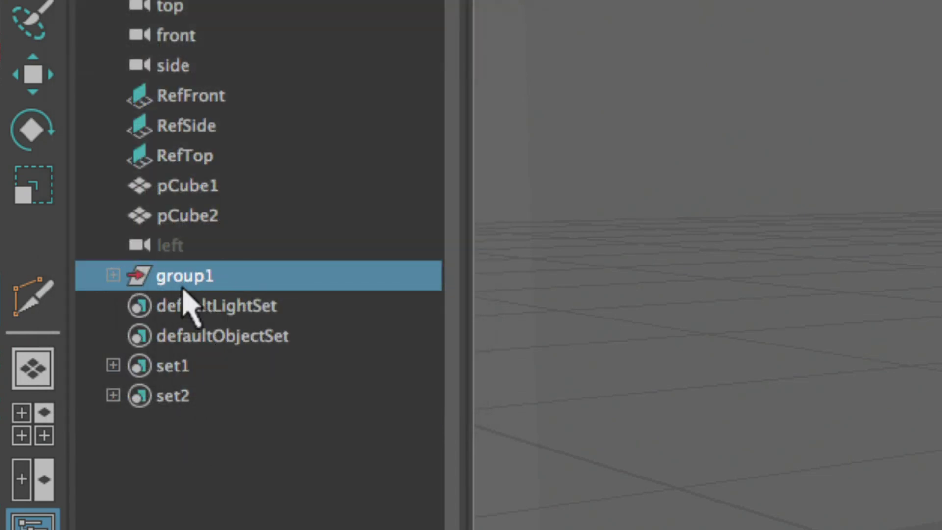
Expand the new group in the Outliner and go through its member cylinders one by one.
click(113, 275)
click(204, 307)
click(210, 336)
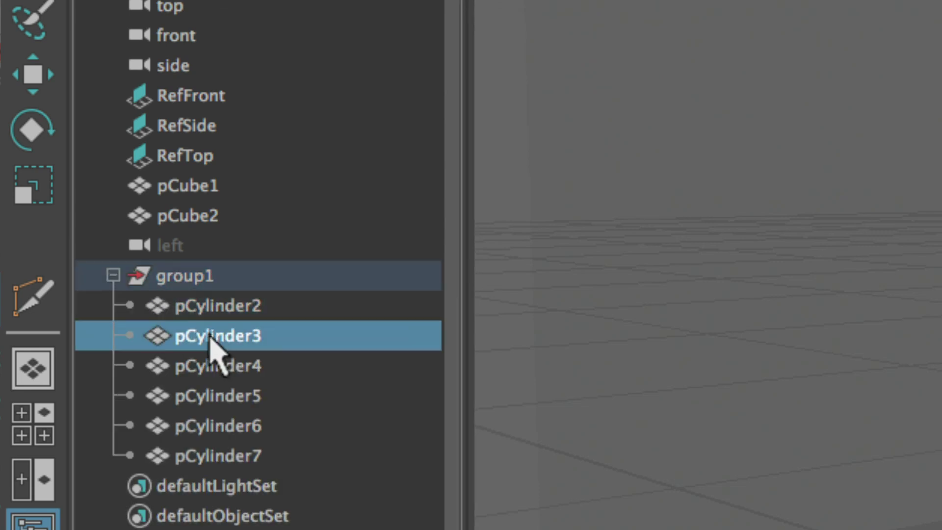
key(Down)
key(Down)
key(Down)
key(Down)
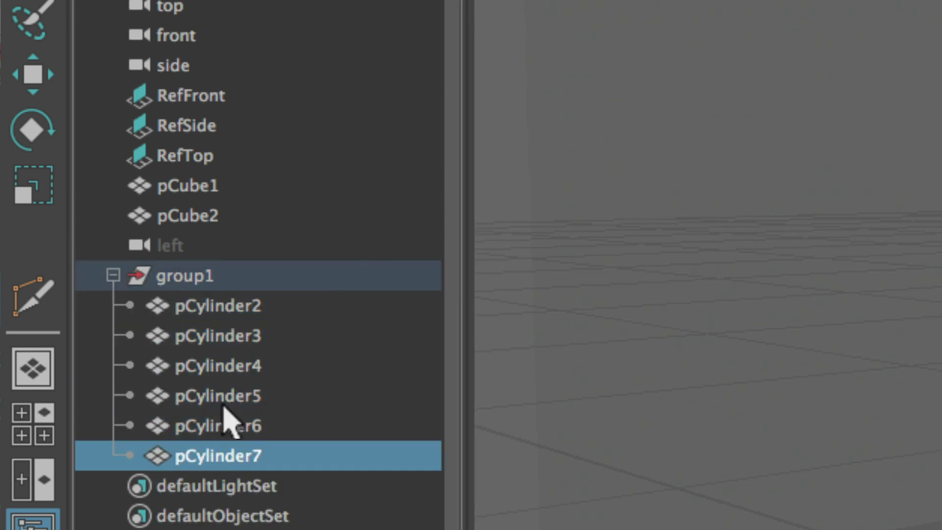
Try moving only the bolt cylinder pCylinder7 along the X axis in object mode.
click(189, 275)
click(231, 305)
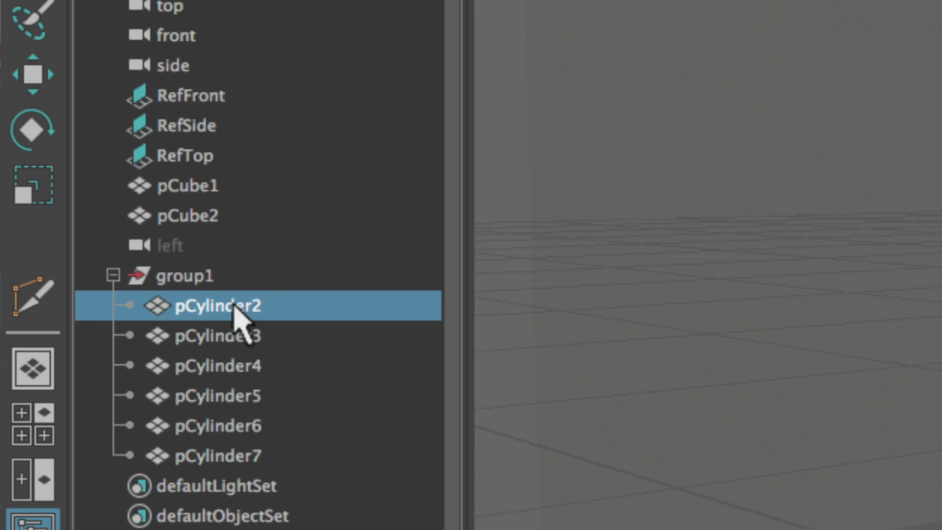
shift+click(240, 456)
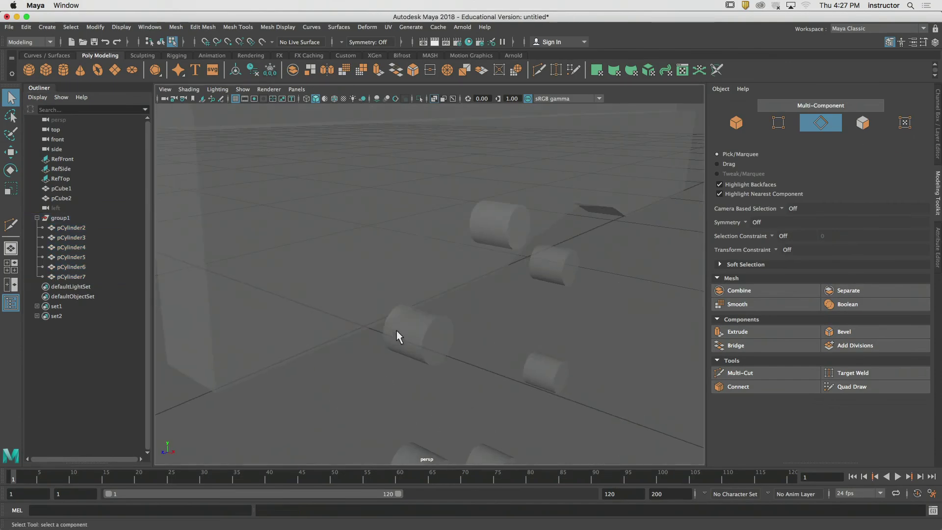
click(420, 327)
key(w)
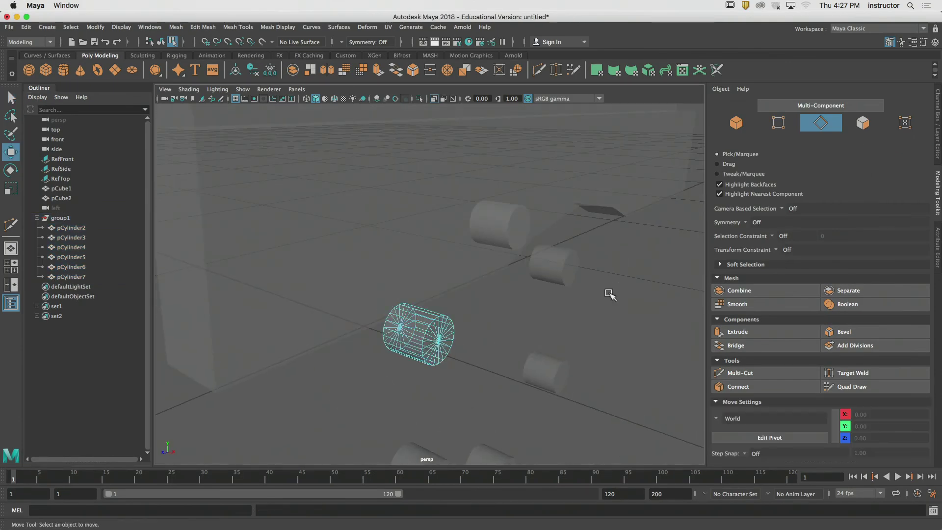
click(740, 123)
drag(537, 376, 602, 398)
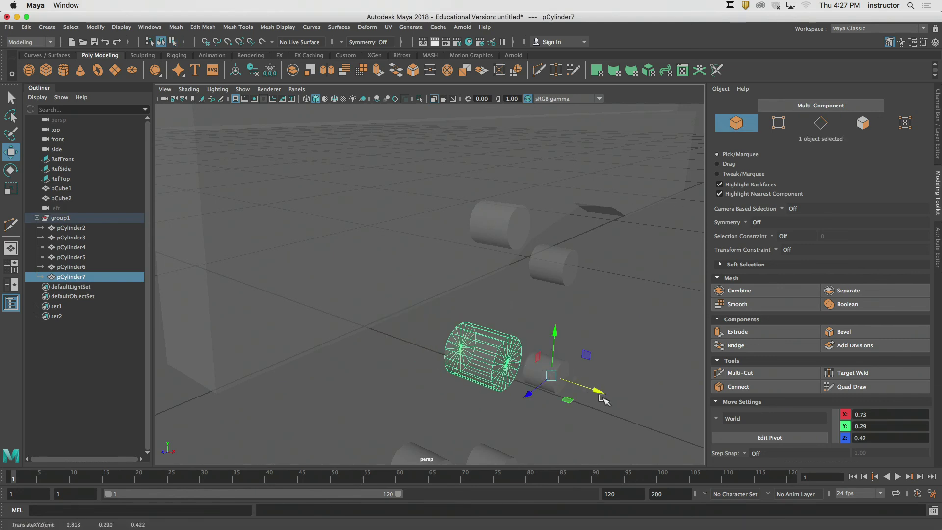
Select group1 and try moving the whole set of bolt cylinders about -0.02 along X.
click(570, 270)
click(61, 218)
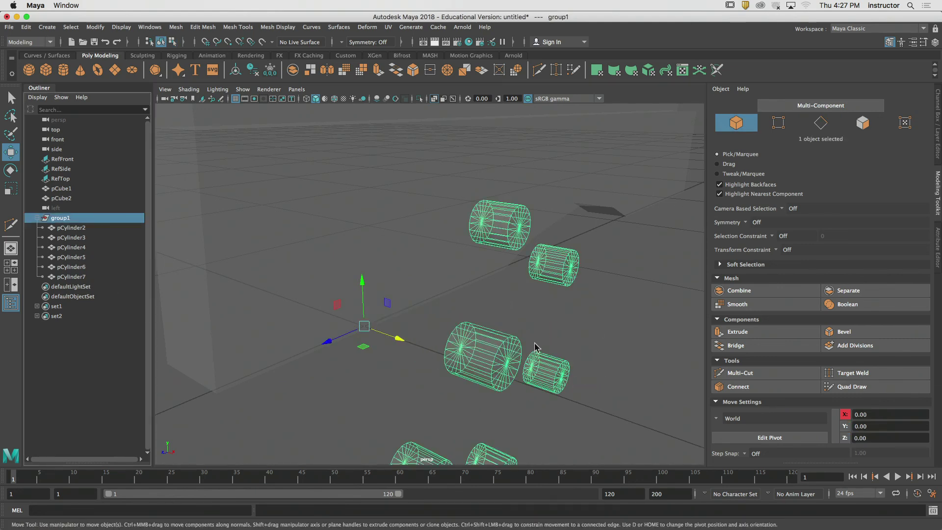
mouse_move(400, 339)
mouse_down()
mouse_move(416, 340)
mouse_move(395, 343)
mouse_up()
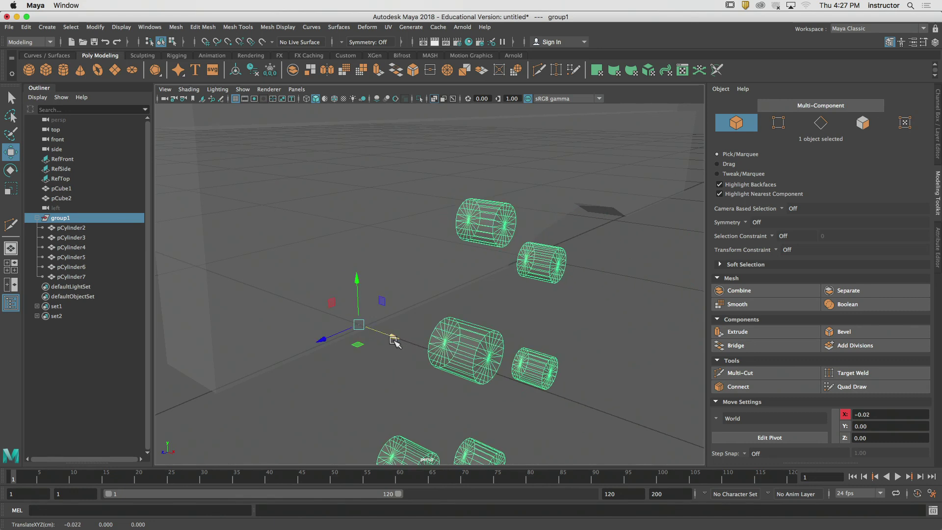
Undo the moves and the grouping, back to the six separate bolt cylinders all being selected.
key(z)
key(z)
key(z)
key(z)
key(z)
key(z)
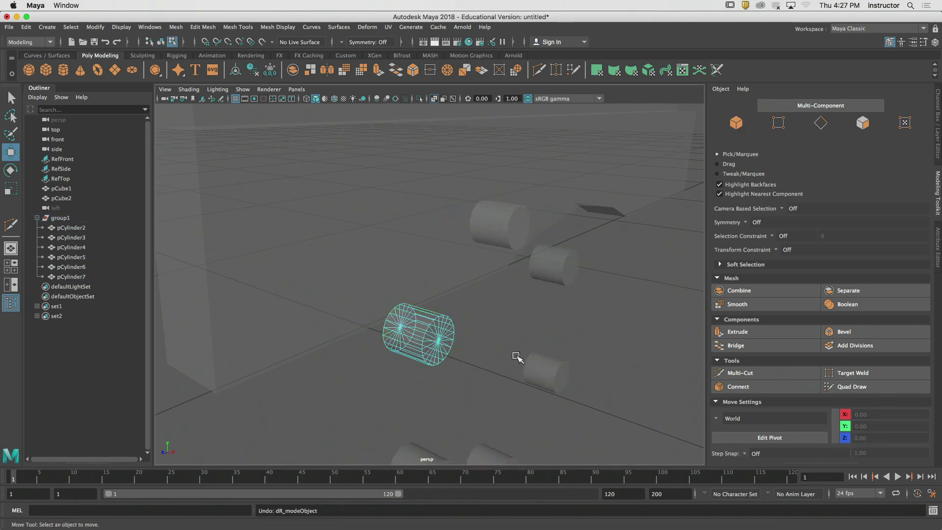
key(z)
key(z)
key(z)
key(z)
key(z)
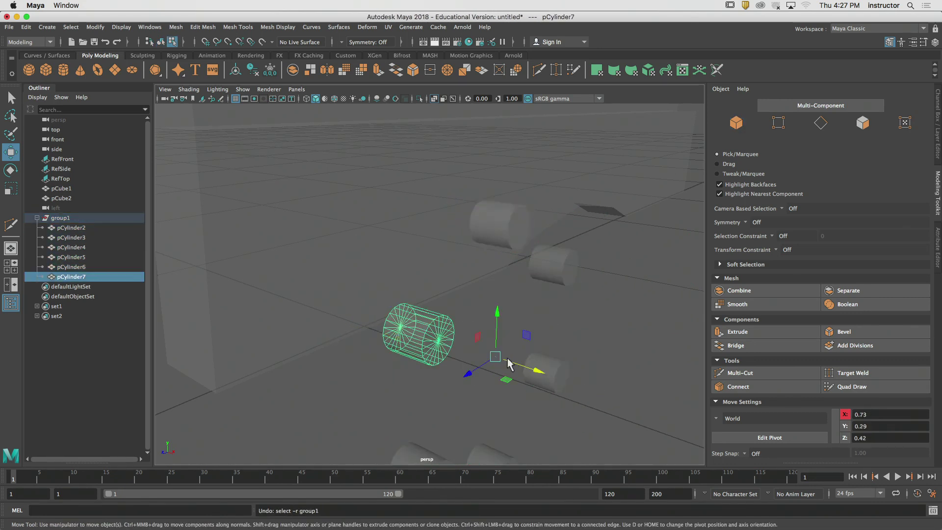
key(z)
key(z)
key(z)
key(z)
key(z)
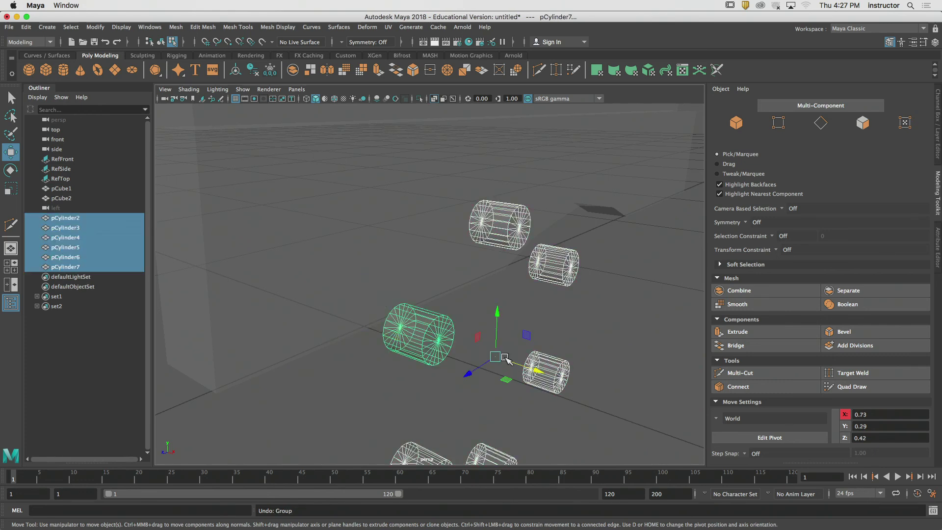
key(z)
key(z)
key(z)
key(z)
key(z)
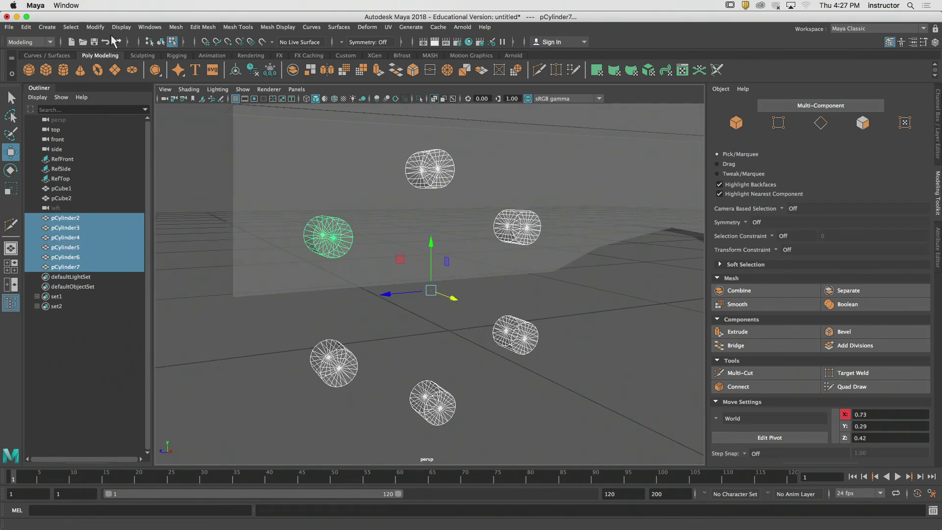
Combine the six selected bolt cylinders into one mesh.
click(177, 28)
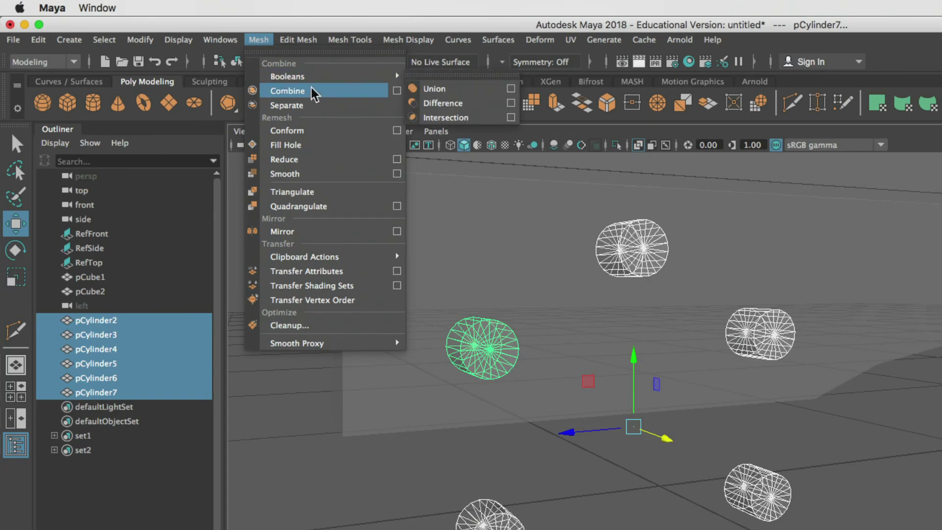
click(311, 91)
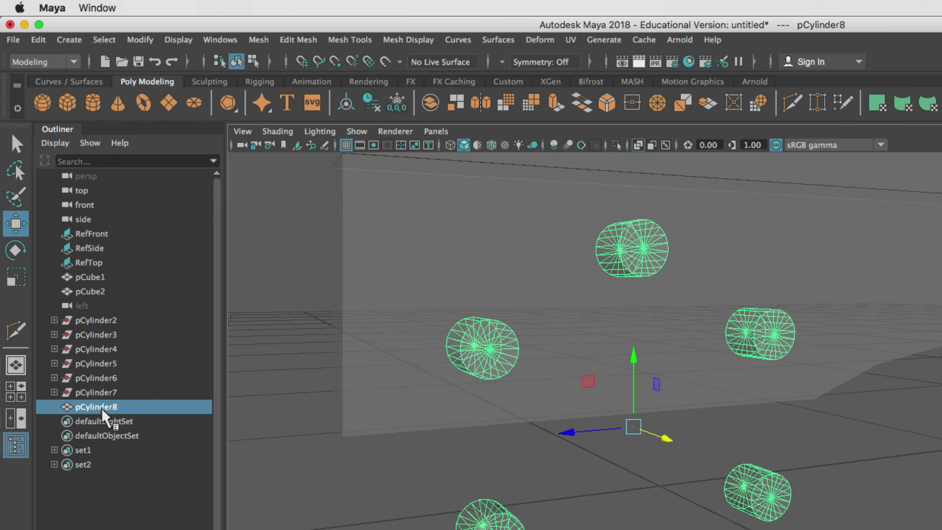
Go through the leftover pCylinder2 to pCylinder7 transform nodes in the Outliner one by one.
click(98, 392)
click(99, 378)
click(99, 364)
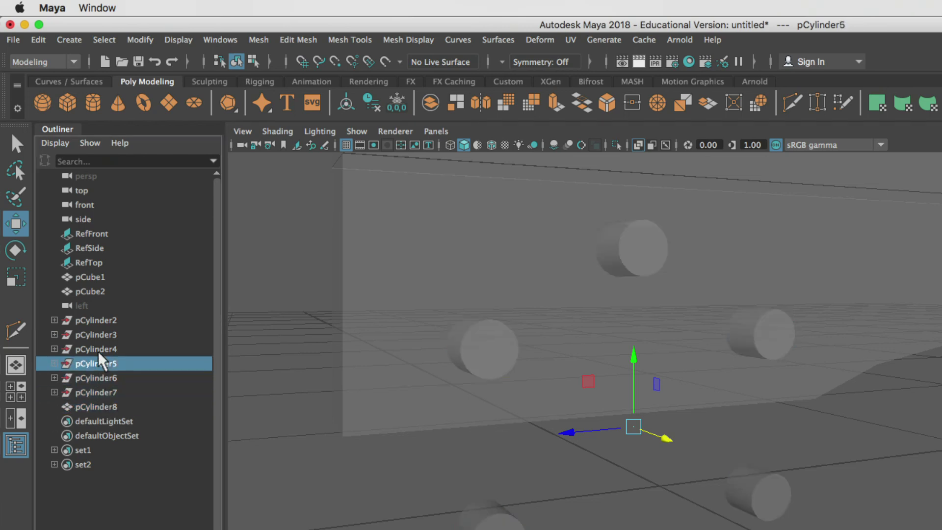
click(100, 349)
click(99, 335)
click(98, 320)
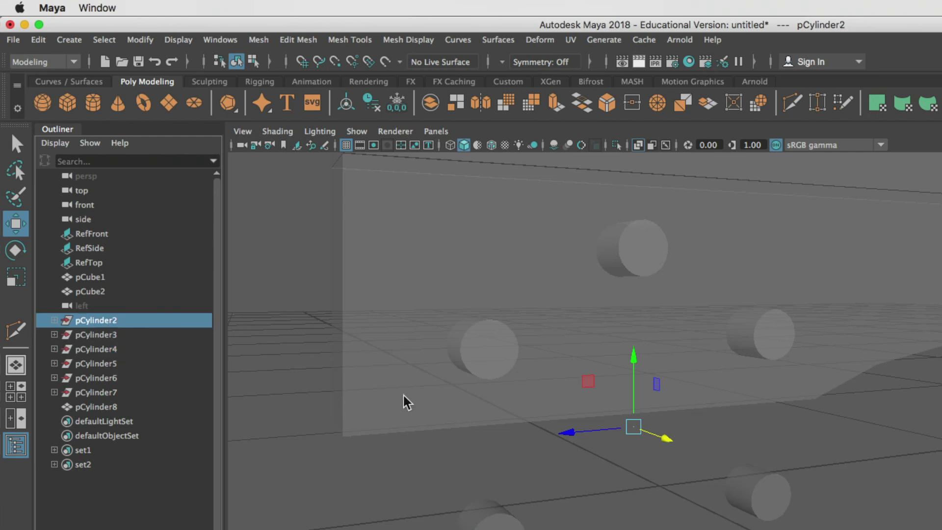
key(q)
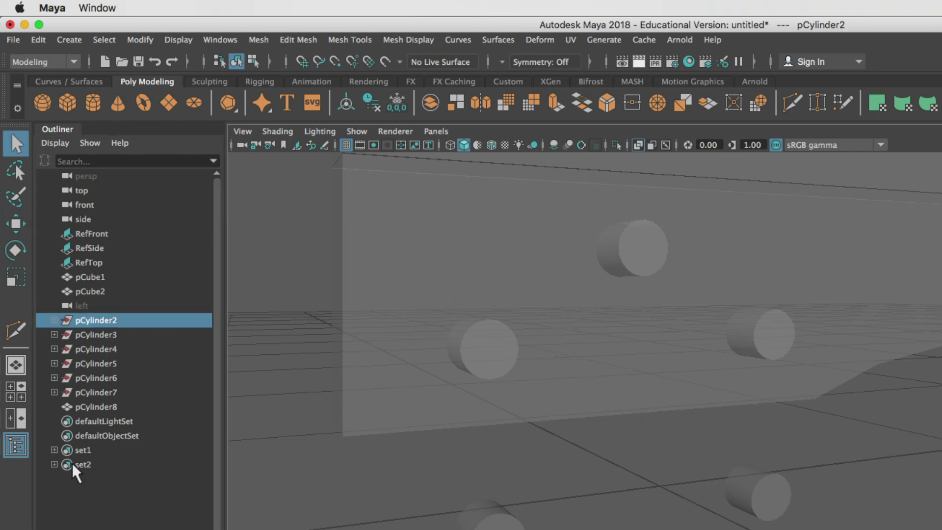
click(94, 392)
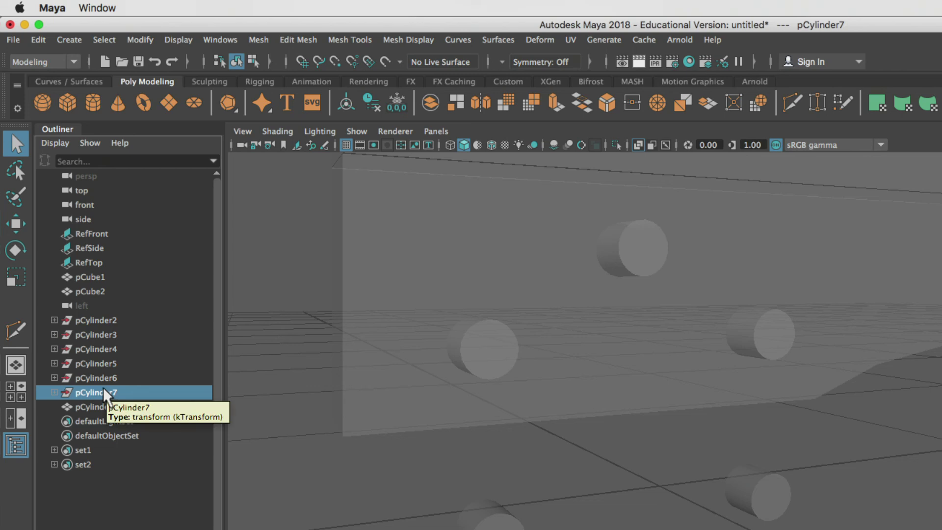
Select the combined mesh pCylinder8, delete its history to remove the leftover nodes, and deselect it.
click(99, 407)
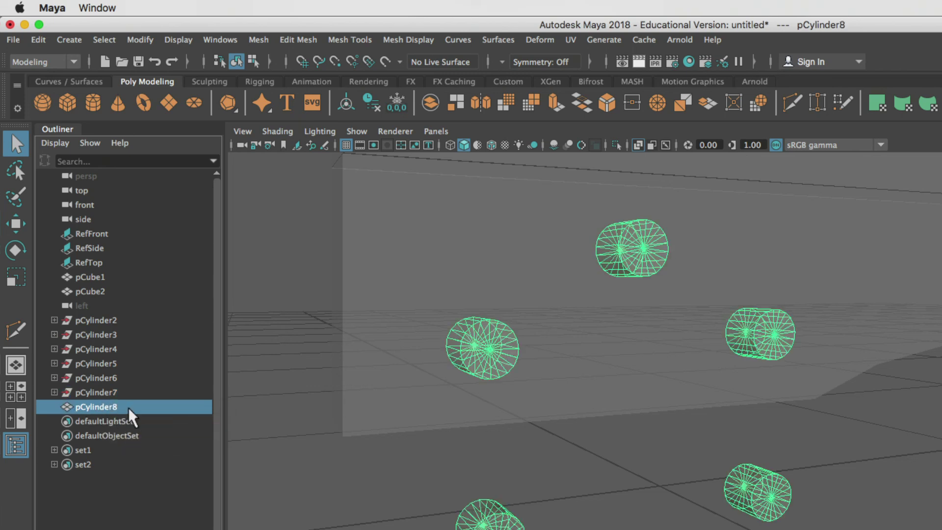
click(376, 108)
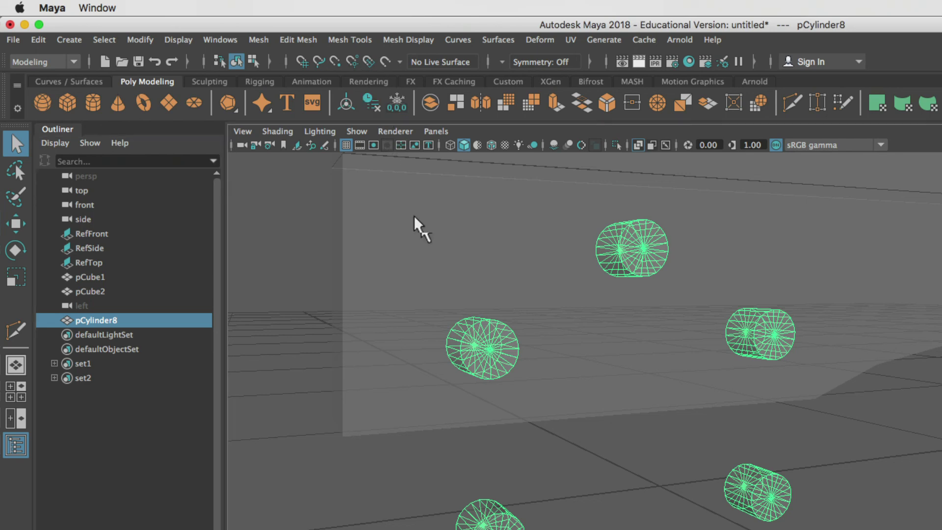
click(251, 252)
Combine pCube1, pCube2 and the bolt mesh pCylinder8 into a single mesh and delete its history.
alt+drag(310, 257, 402, 327)
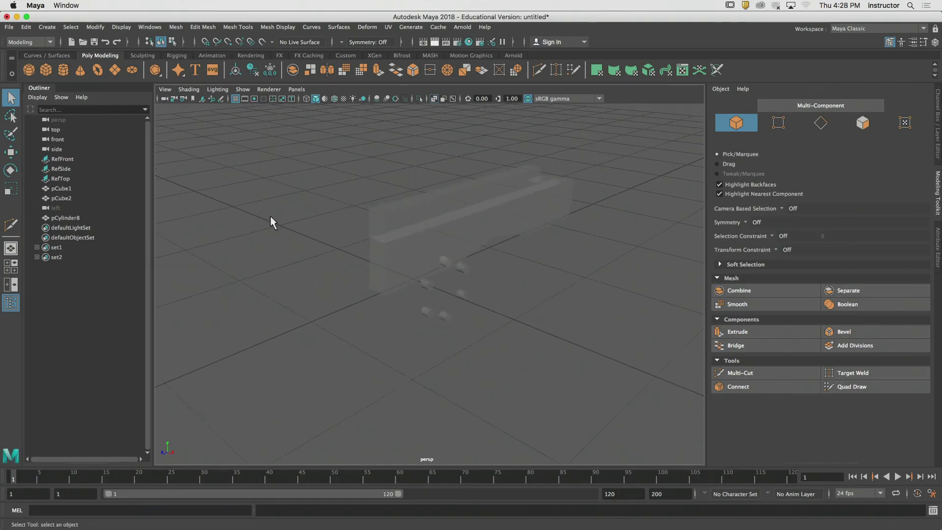
click(421, 295)
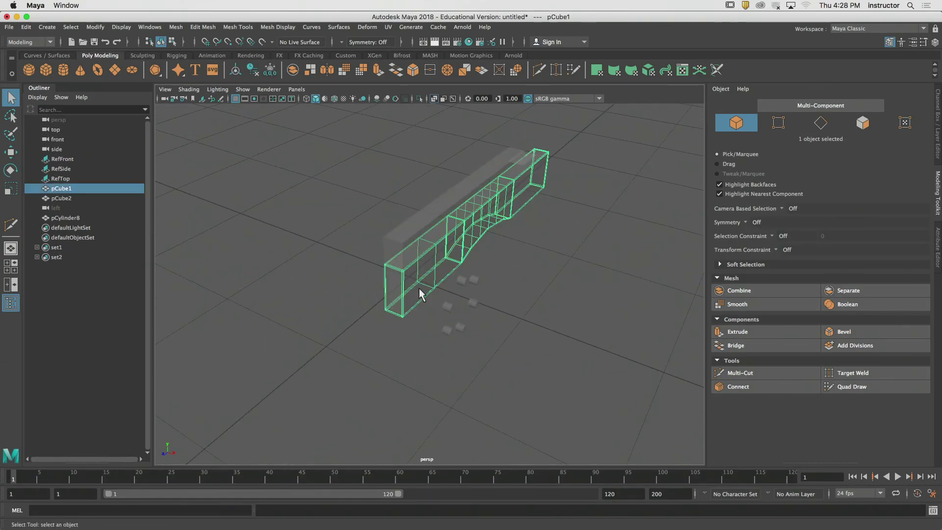
shift+click(448, 308)
shift+click(418, 221)
alt+drag(418, 223, 406, 223)
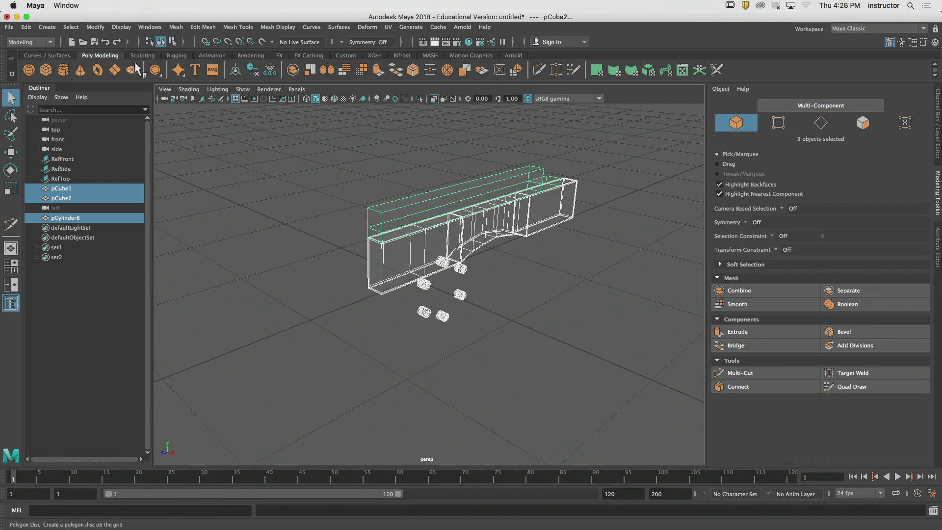
click(122, 27)
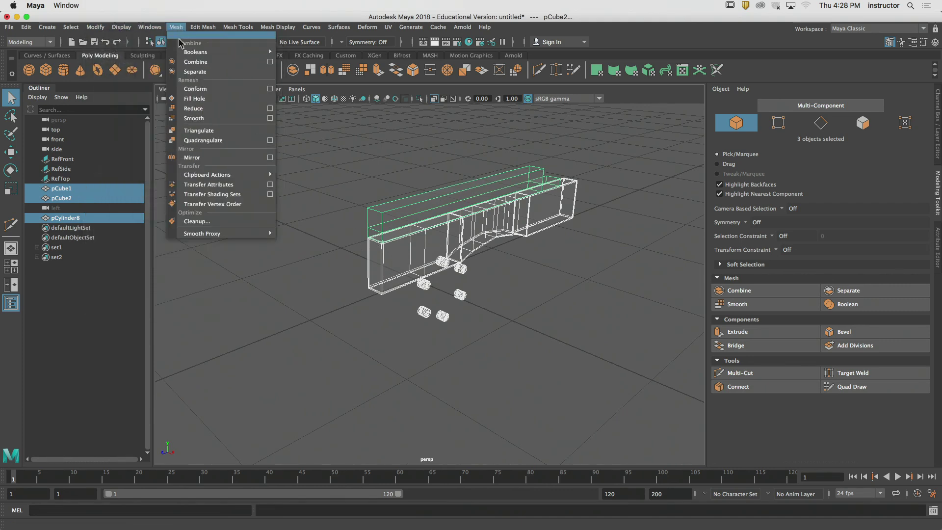
click(211, 63)
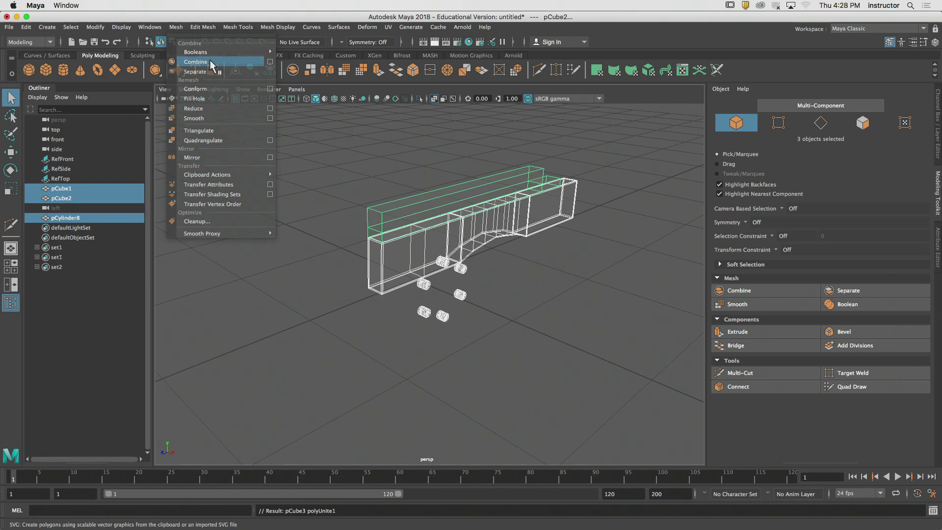
click(347, 183)
alt+drag(347, 183, 372, 178)
scroll(426, 211, up, 5)
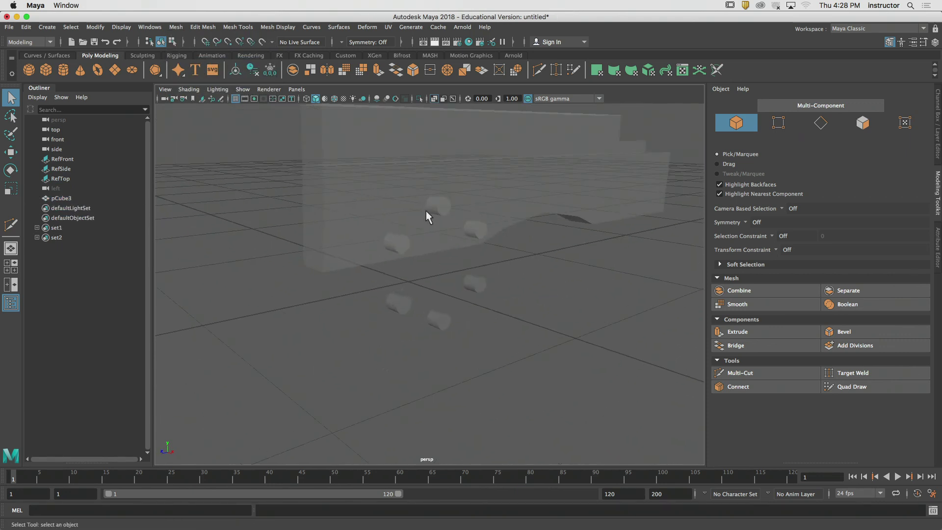
Rename the combined mesh pCube3 to Cannon.
click(445, 99)
alt+middle_drag(425, 146, 432, 182)
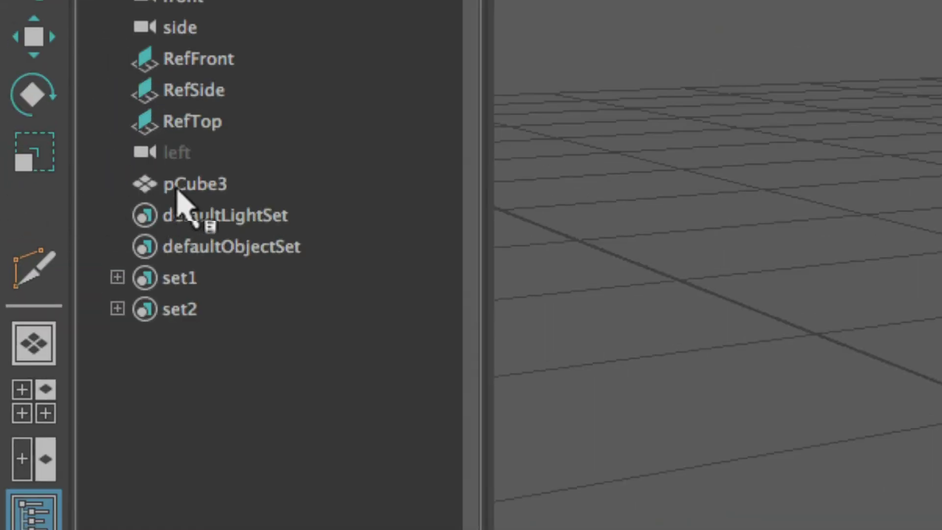
click(89, 199)
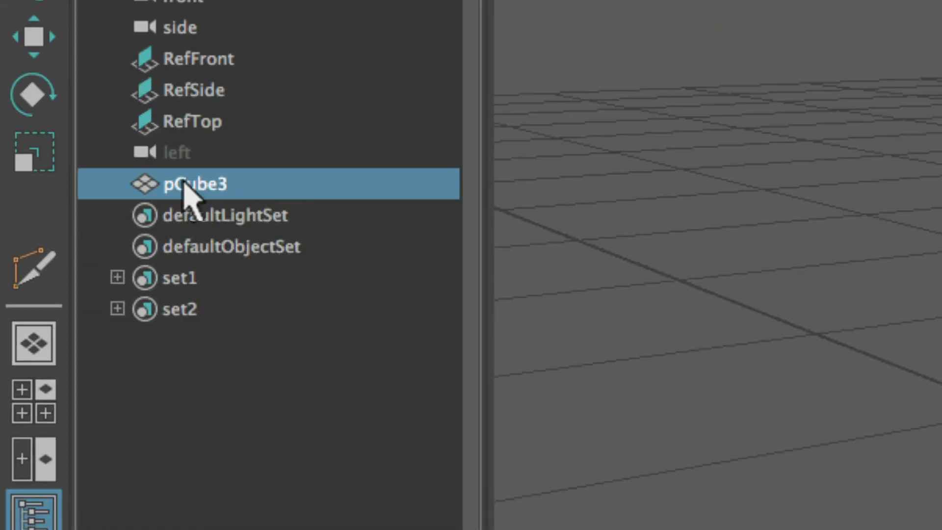
double_click(239, 185)
text(Cannon)
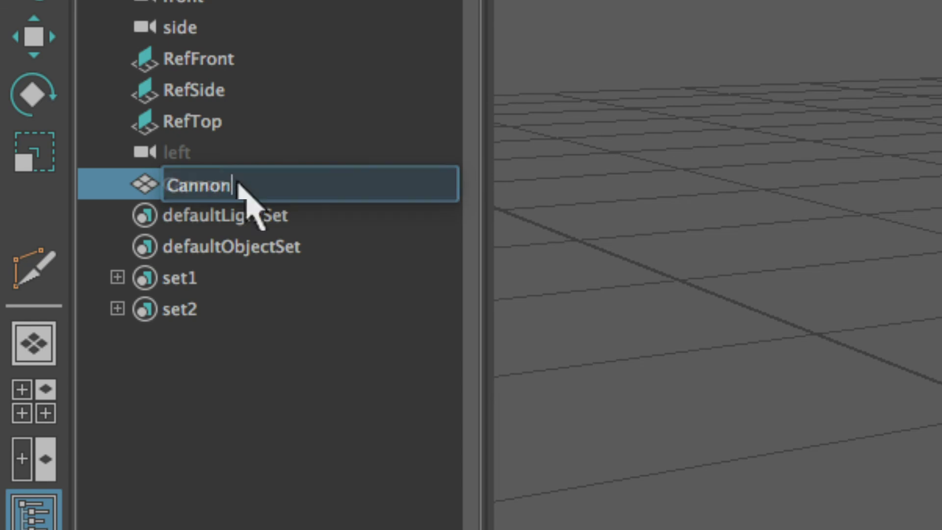
key(Return)
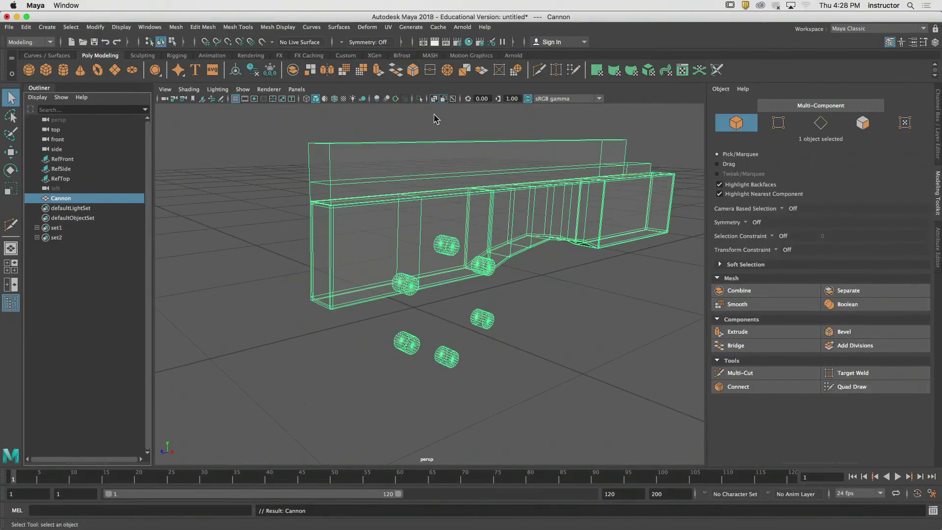
Turn off X-ray shading in the perspective view and deselect the Cannon mesh.
click(434, 99)
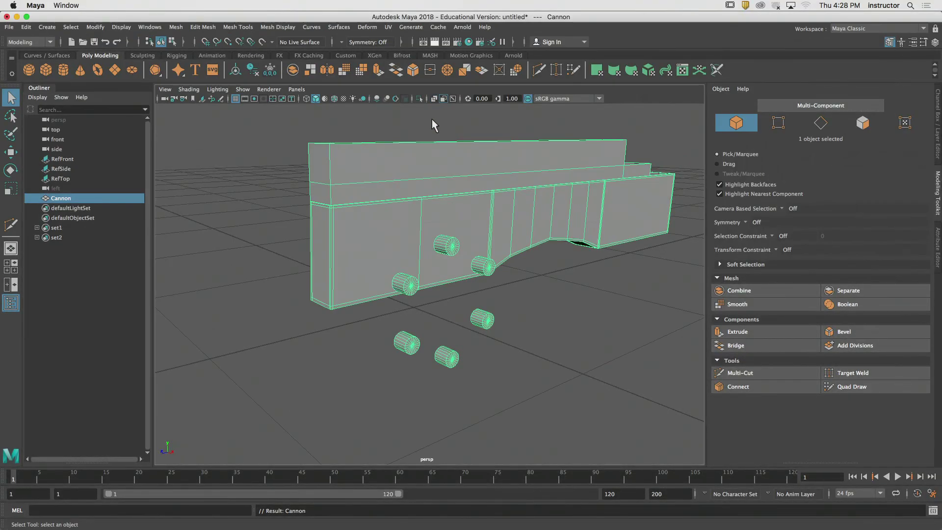
click(432, 134)
mouse_move(433, 135)
alt+mouse_down()
mouse_move(450, 139)
mouse_move(337, 128)
mouse_move(442, 142)
alt+mouse_up()
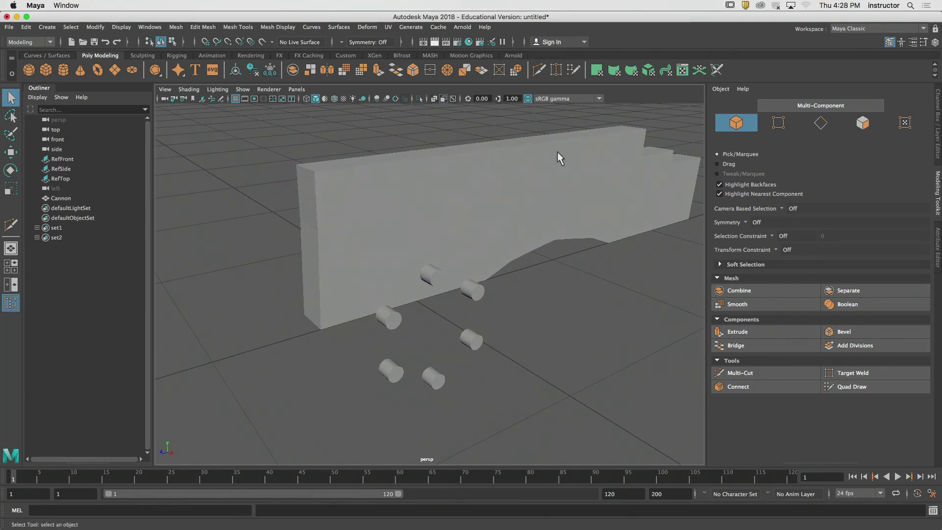
Check in face mode that the body pieces and bolts of Cannon can each be selected as separate shells.
click(862, 122)
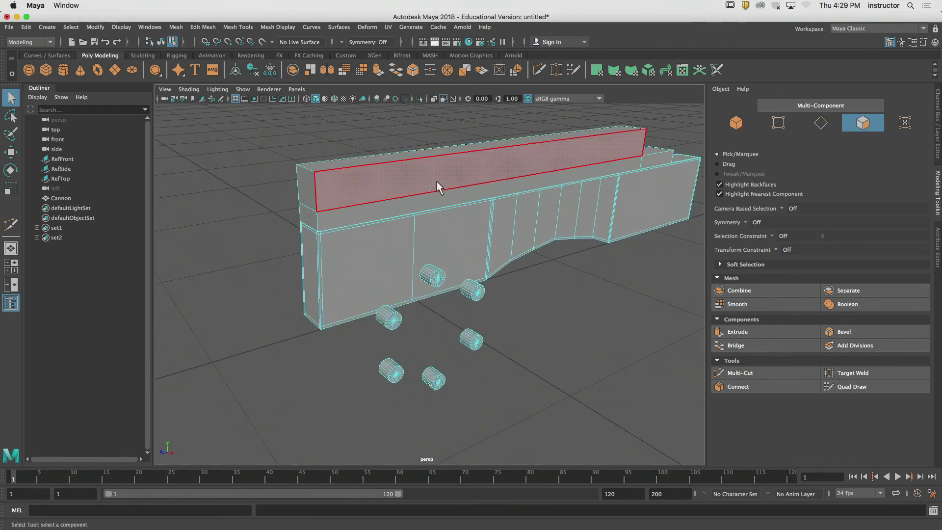
double_click(438, 182)
double_click(451, 218)
double_click(474, 291)
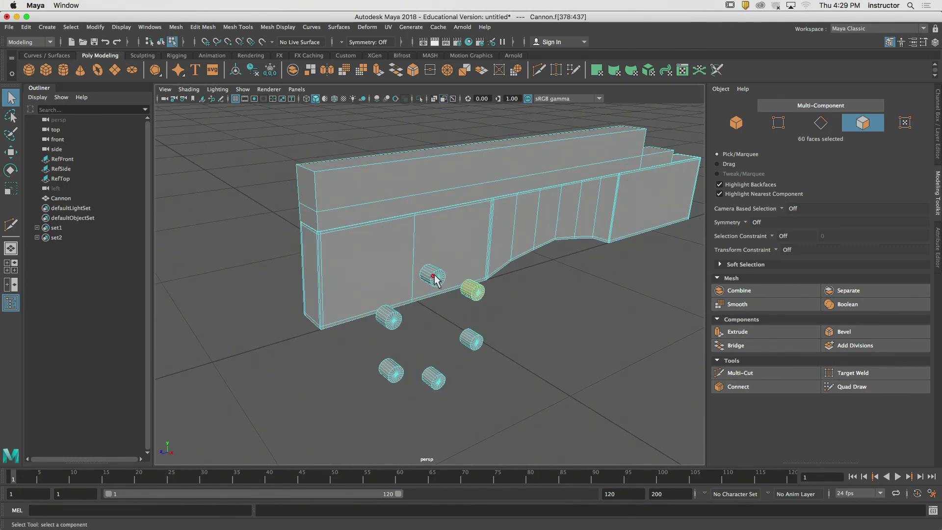
double_click(432, 276)
double_click(389, 319)
double_click(394, 364)
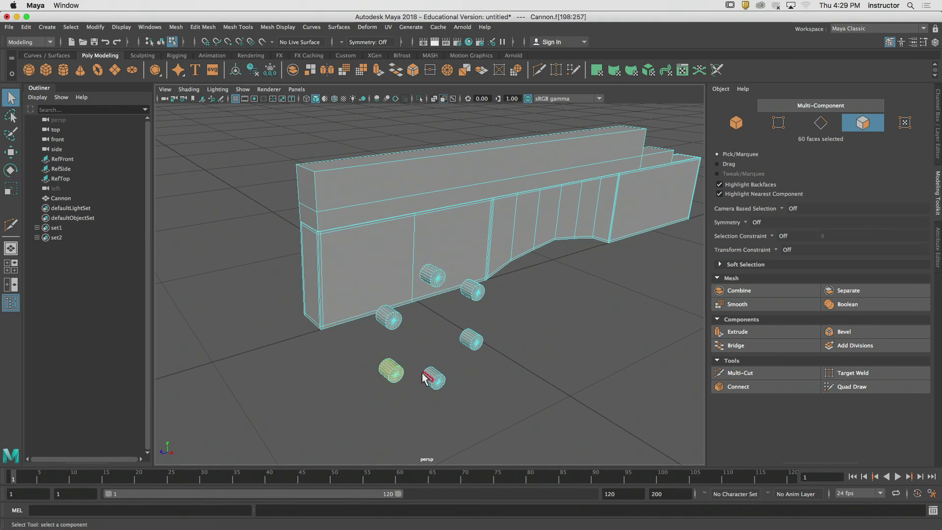
click(438, 357)
alt+drag(439, 356, 443, 336)
Select the Cannon mesh, inspect the body's front corner and edges up close, and frame the whole model.
click(78, 198)
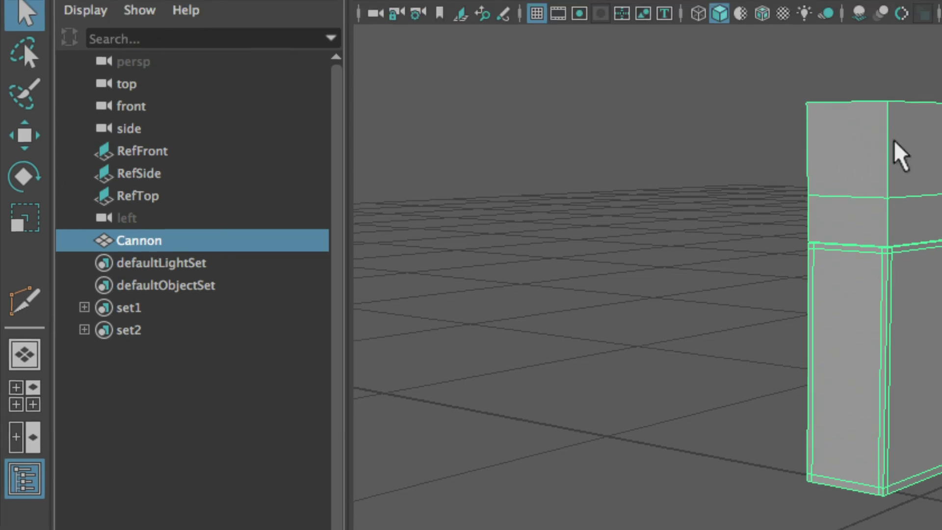
alt+middle_drag(919, 152, 654, 137)
alt+right_drag(530, 218, 597, 251)
alt+middle_drag(510, 198, 672, 214)
alt+right_drag(673, 214, 839, 188)
alt+middle_drag(562, 155, 761, 219)
alt+middle_drag(608, 142, 633, 198)
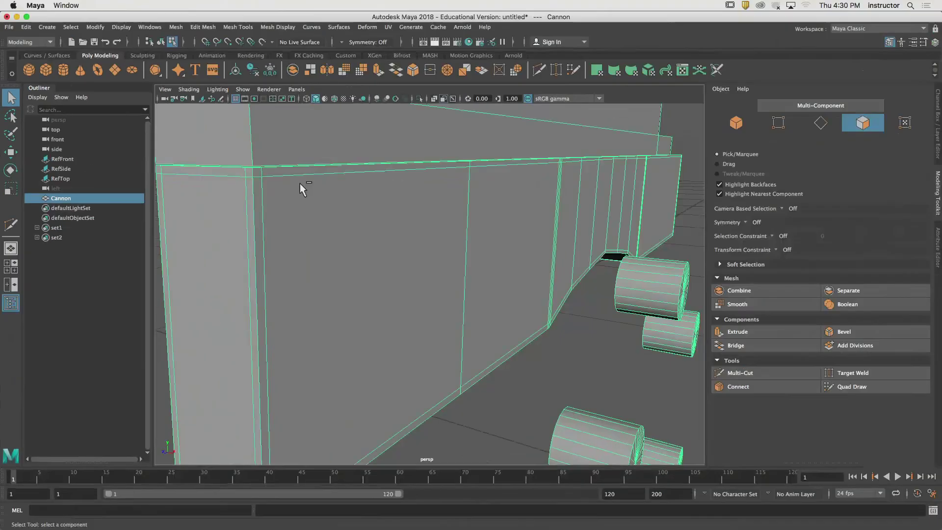
key(f)
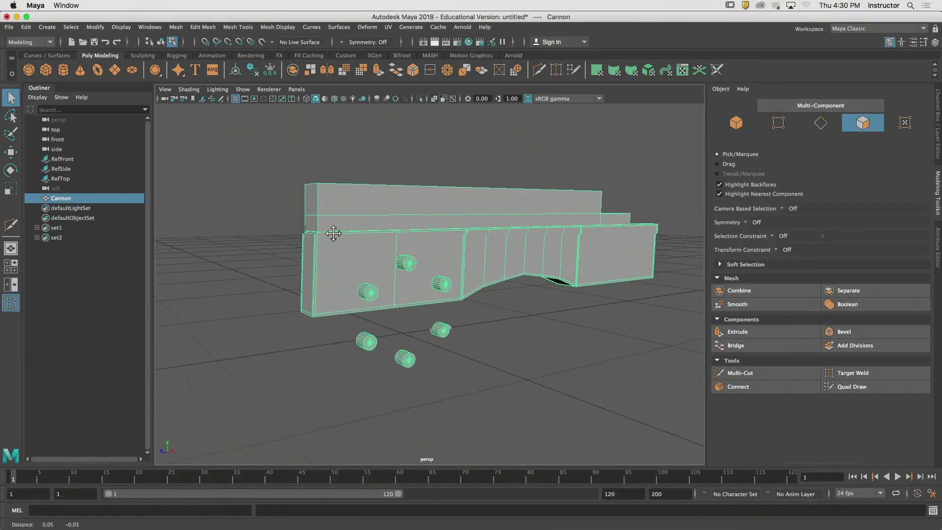